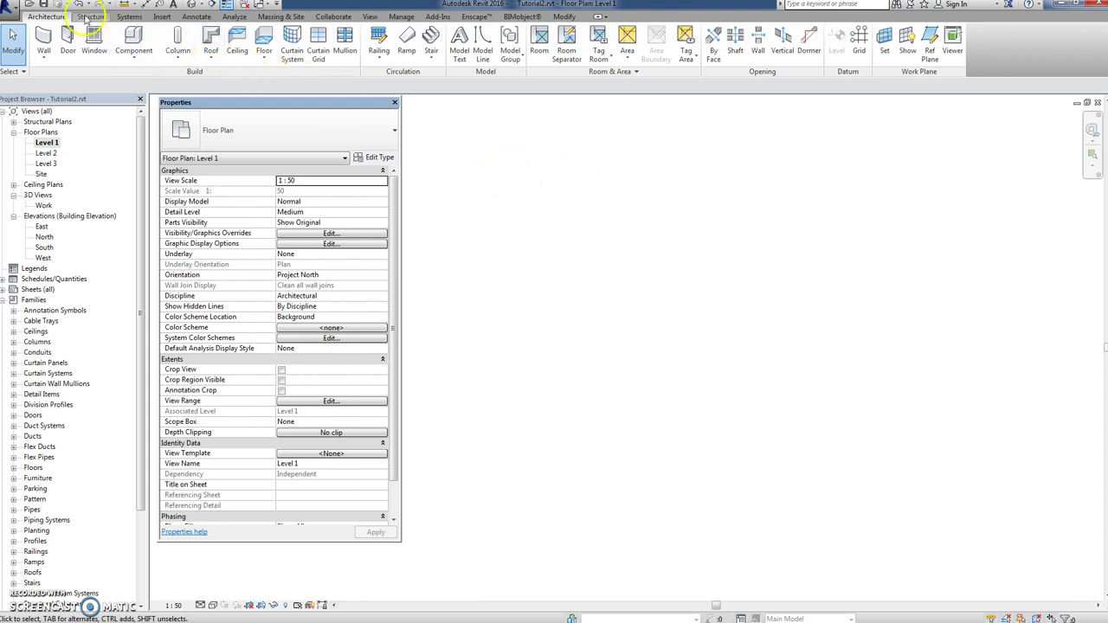
- Switch to the Structure tab to show the structural modelling tools
click(90, 18)
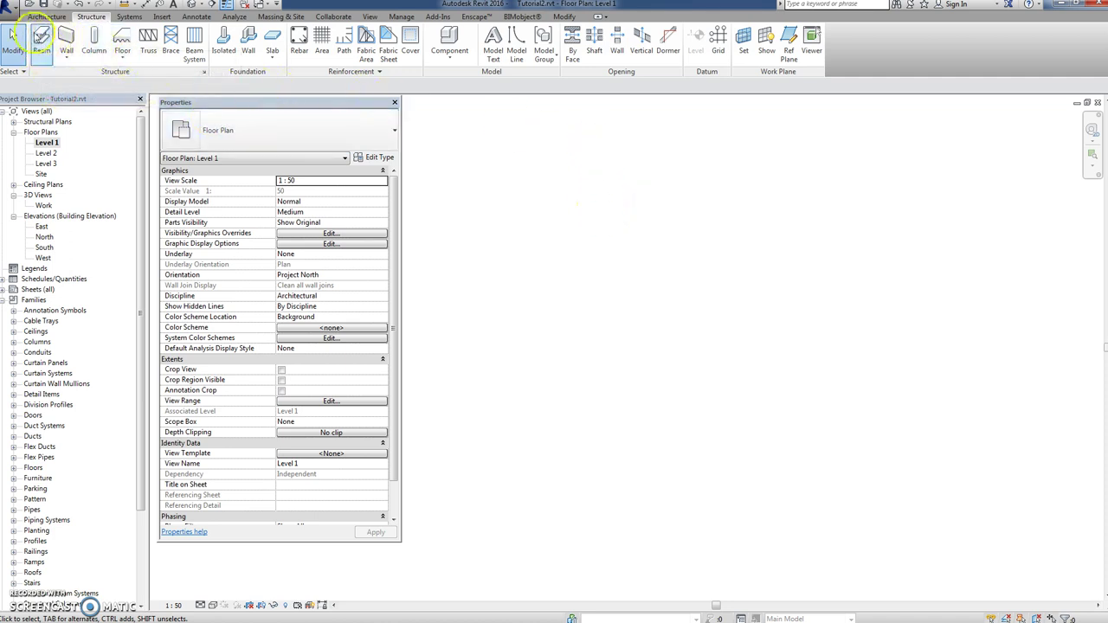
- Chain-draw six Timber Gauged 150 x 50 beams around the closed L-shaped deck outline
click(41, 38)
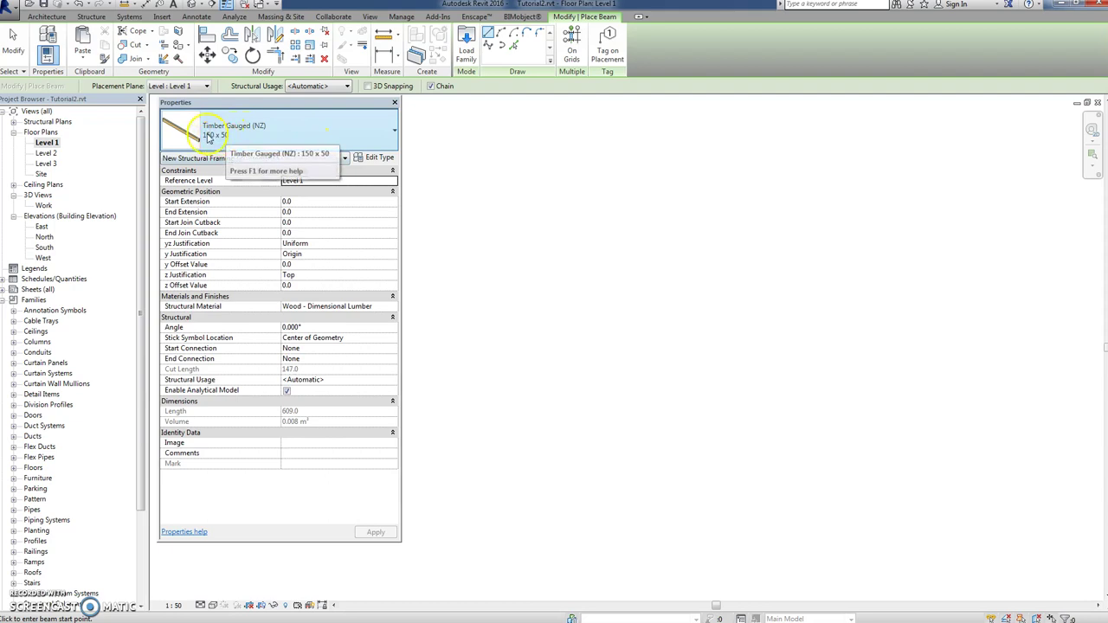
click(509, 221)
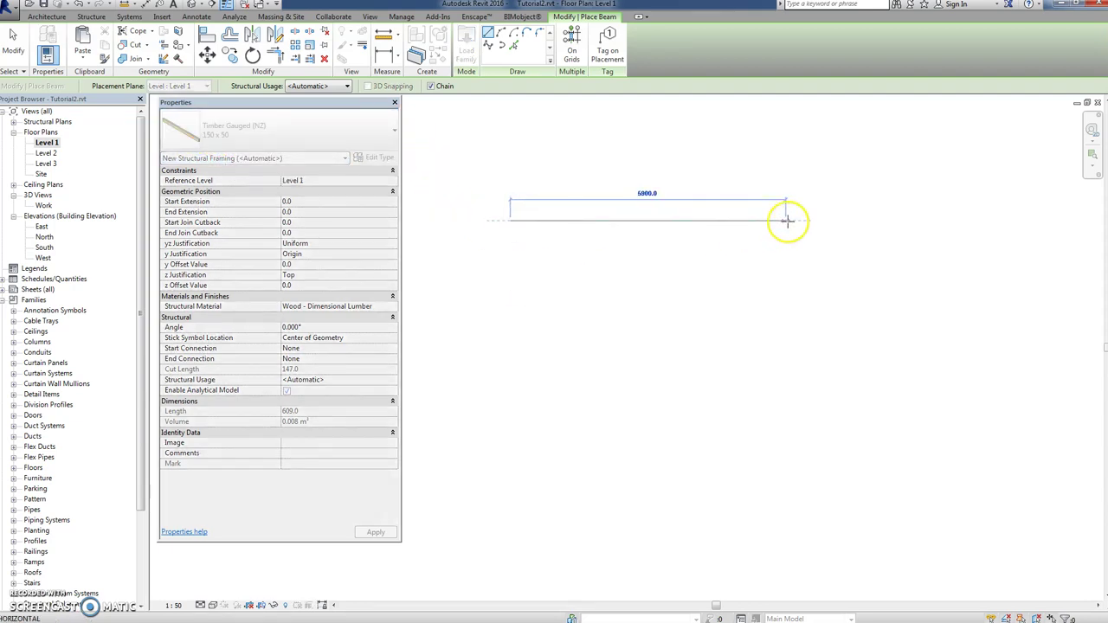
click(754, 221)
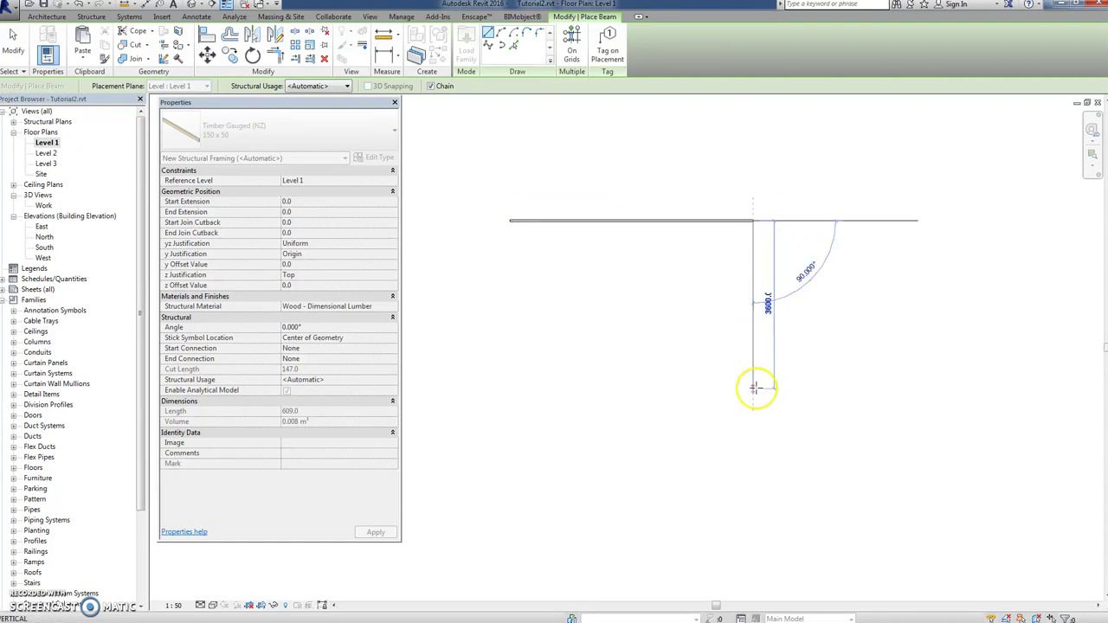
click(754, 389)
click(645, 389)
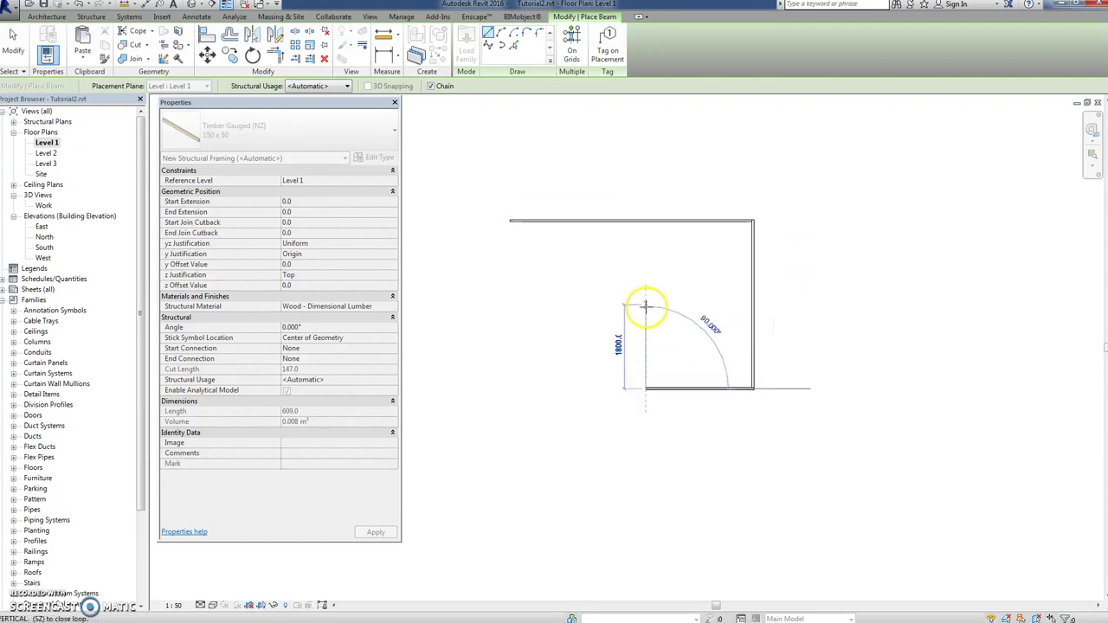
click(645, 304)
click(515, 303)
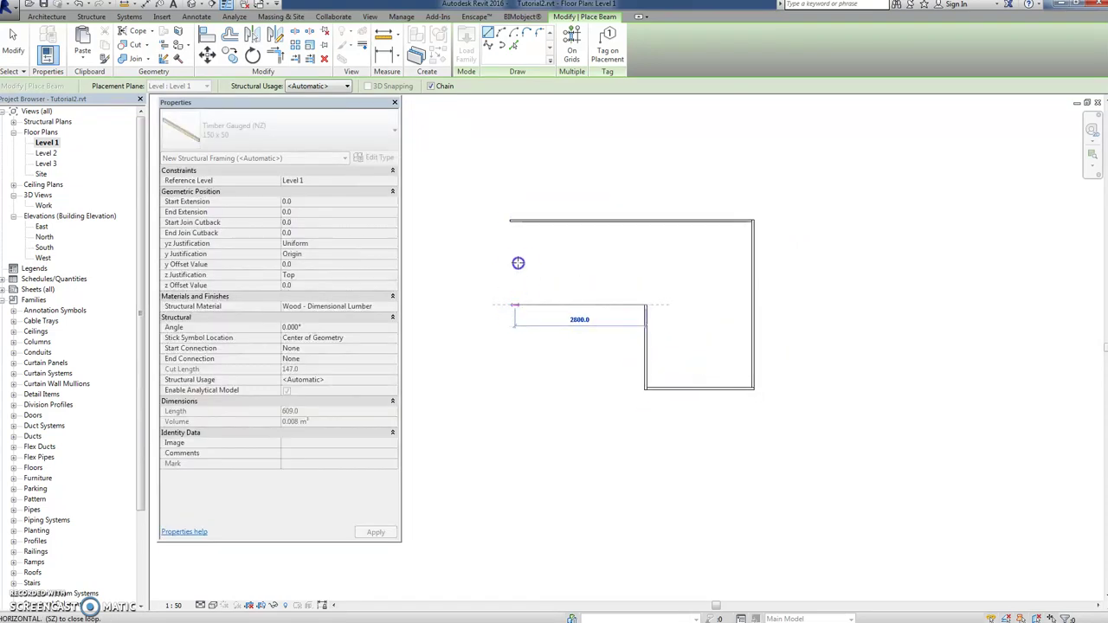
click(515, 221)
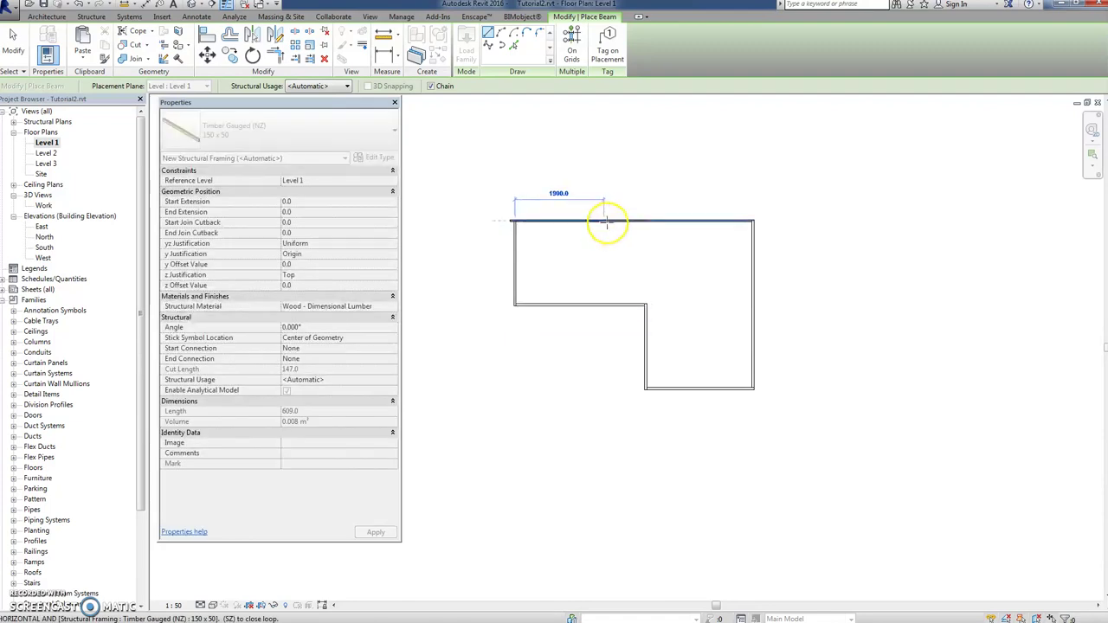
key(Escape)
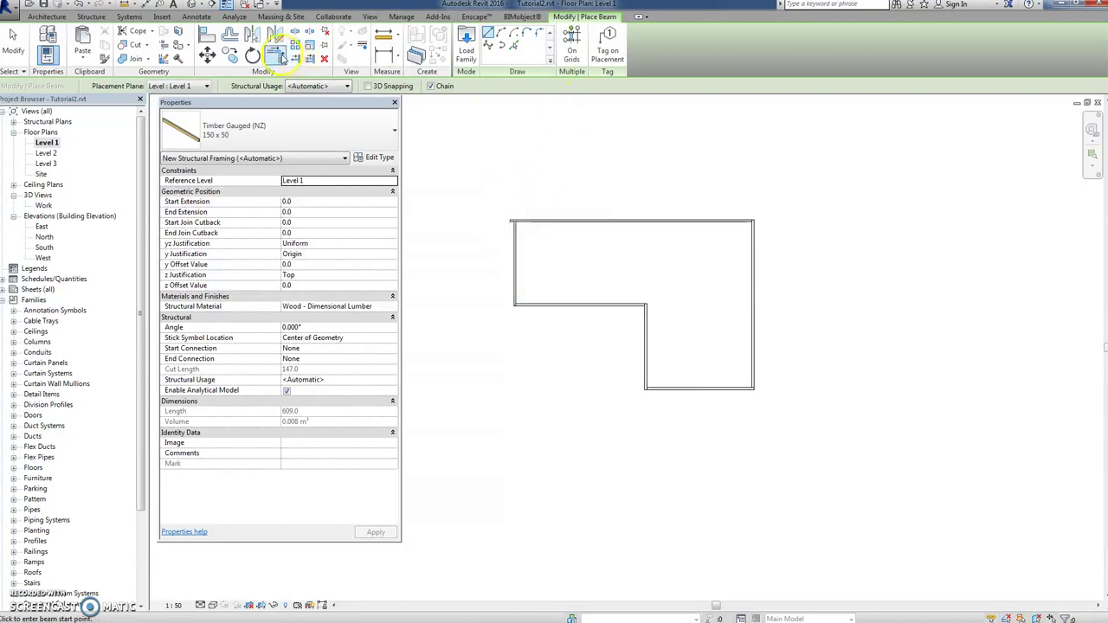
- Exit beam placement, select the top beam and zoom in on the top-left corner
key(Escape)
click(537, 226)
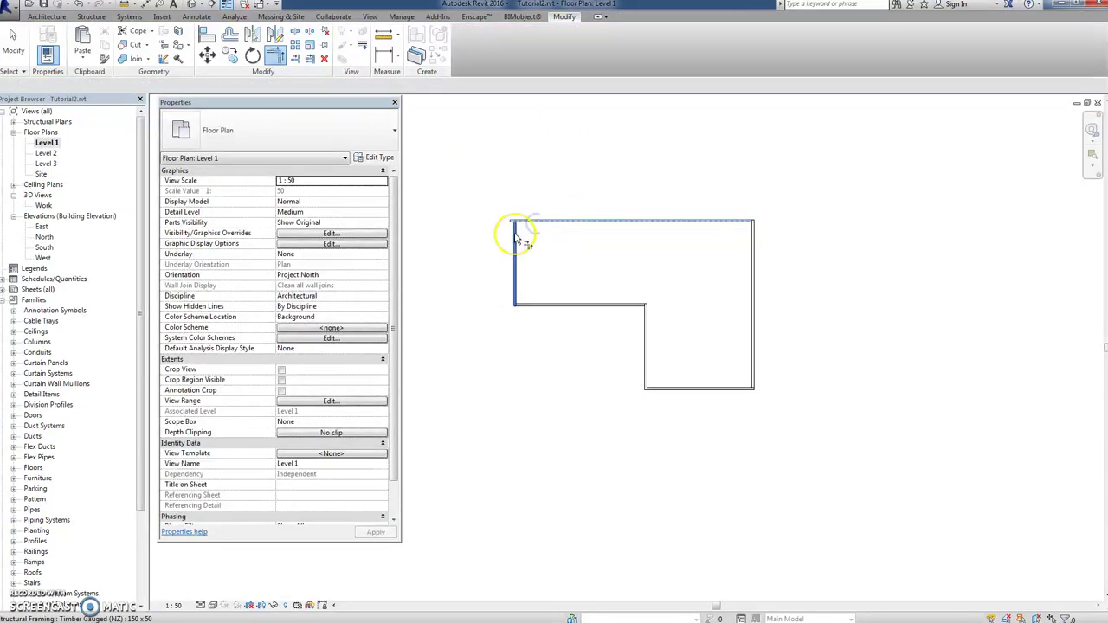
scroll(519, 228, up, 4)
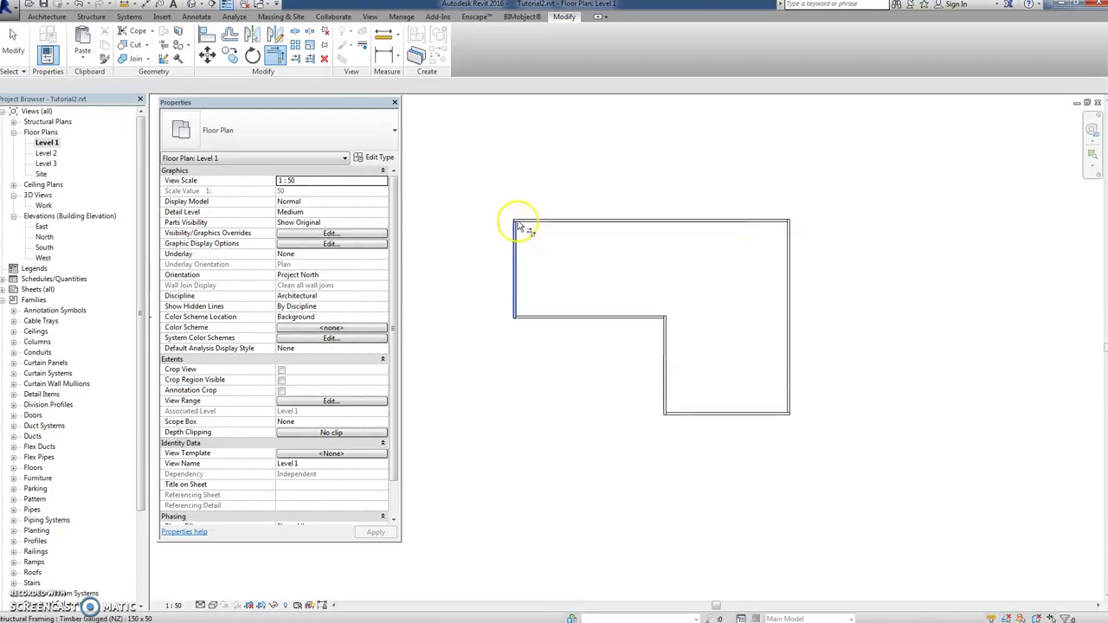
scroll(517, 229, up, 5)
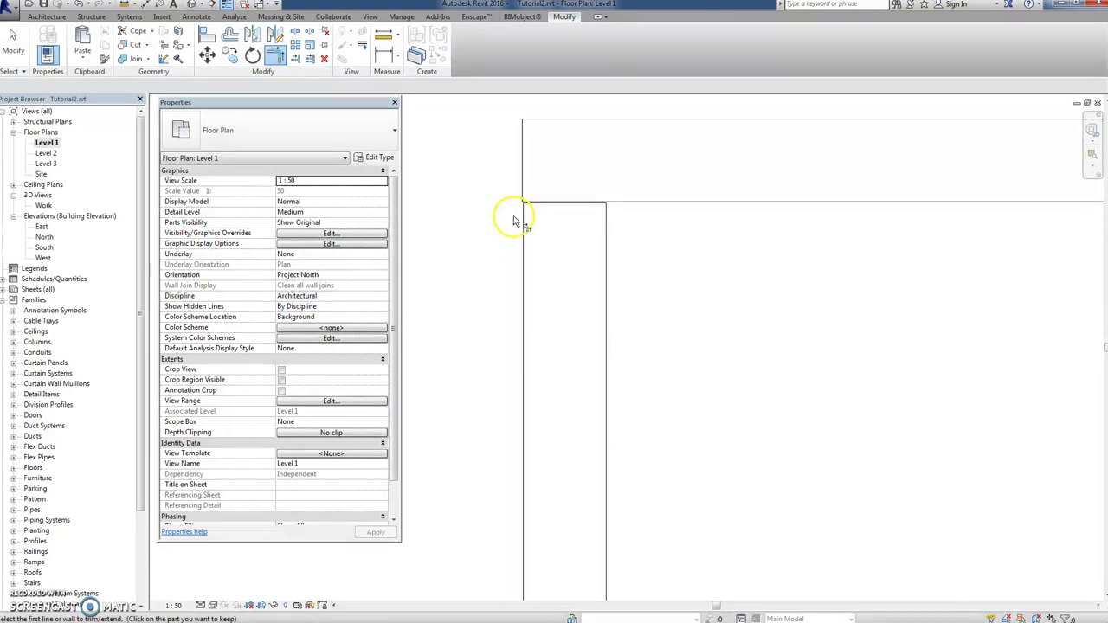
scroll(554, 204, up, 3)
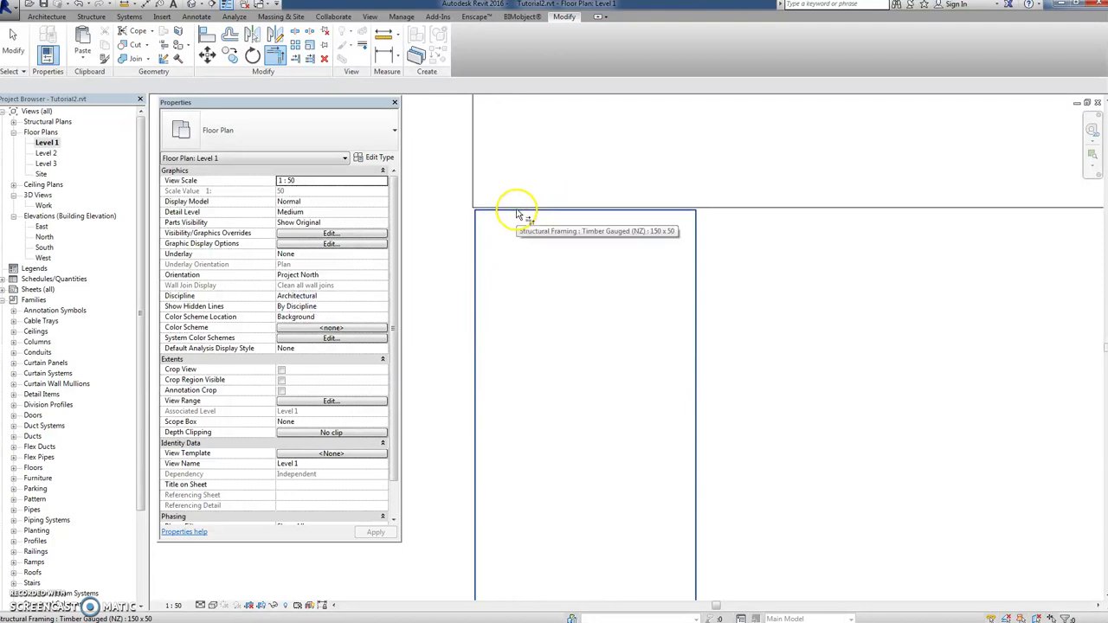
scroll(481, 214, up, 4)
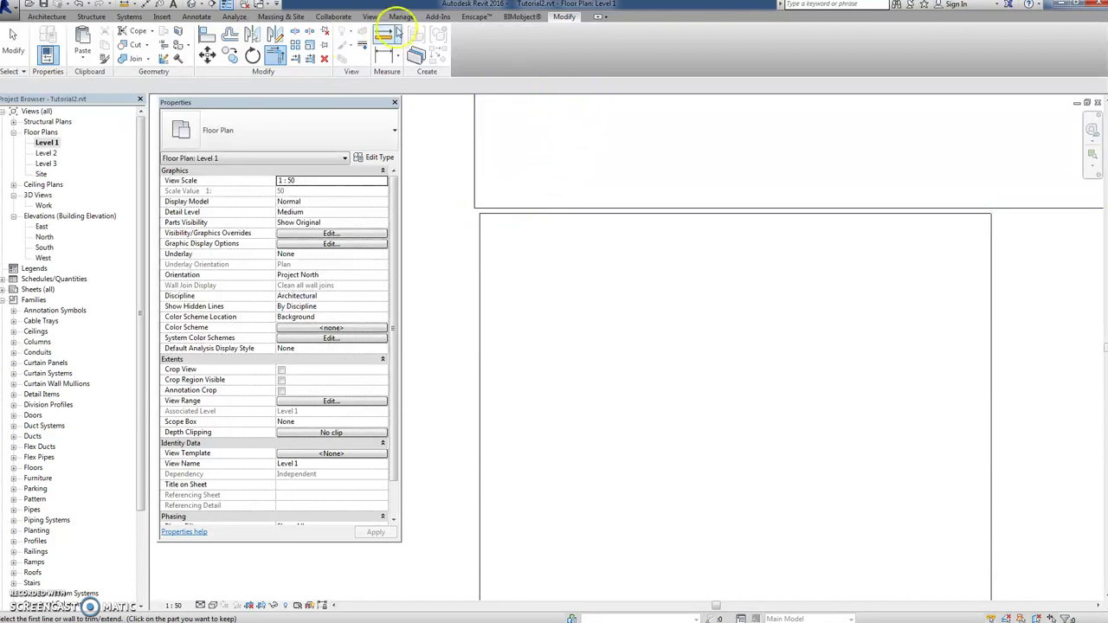
- Set the Beam/Truss symbolic cutback distance to 0 in Structural Settings, then view the whole outline
click(401, 18)
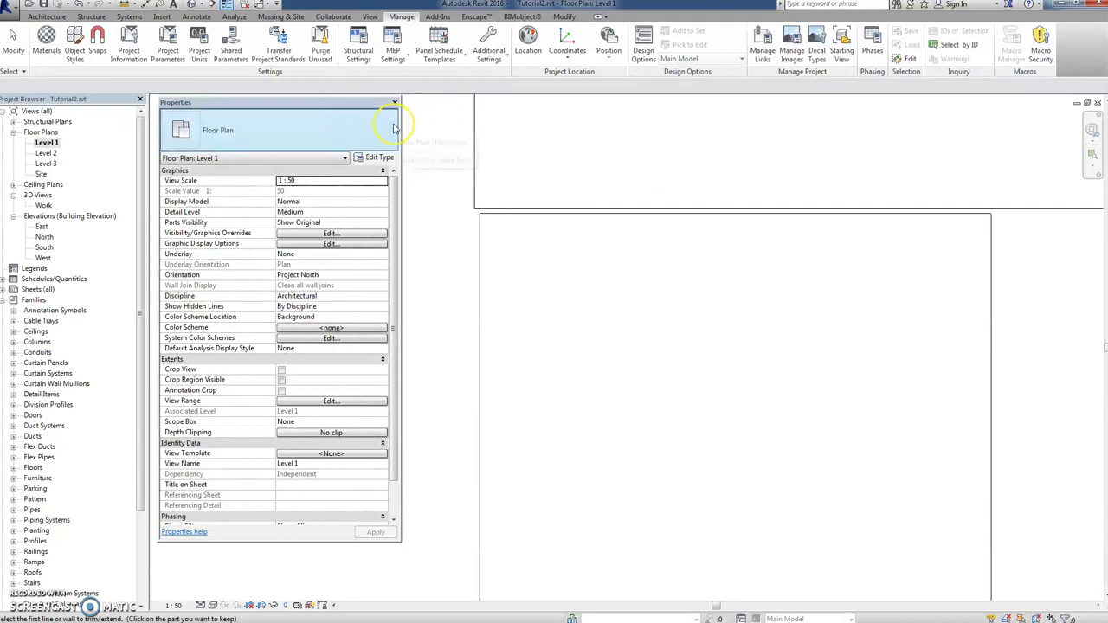
click(358, 43)
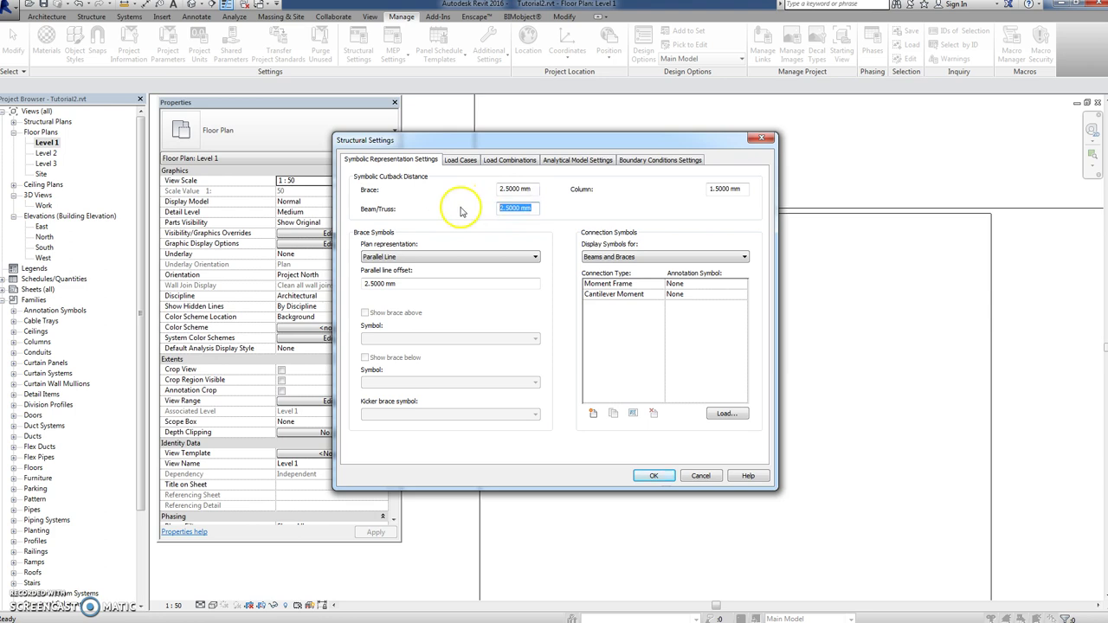
click(654, 476)
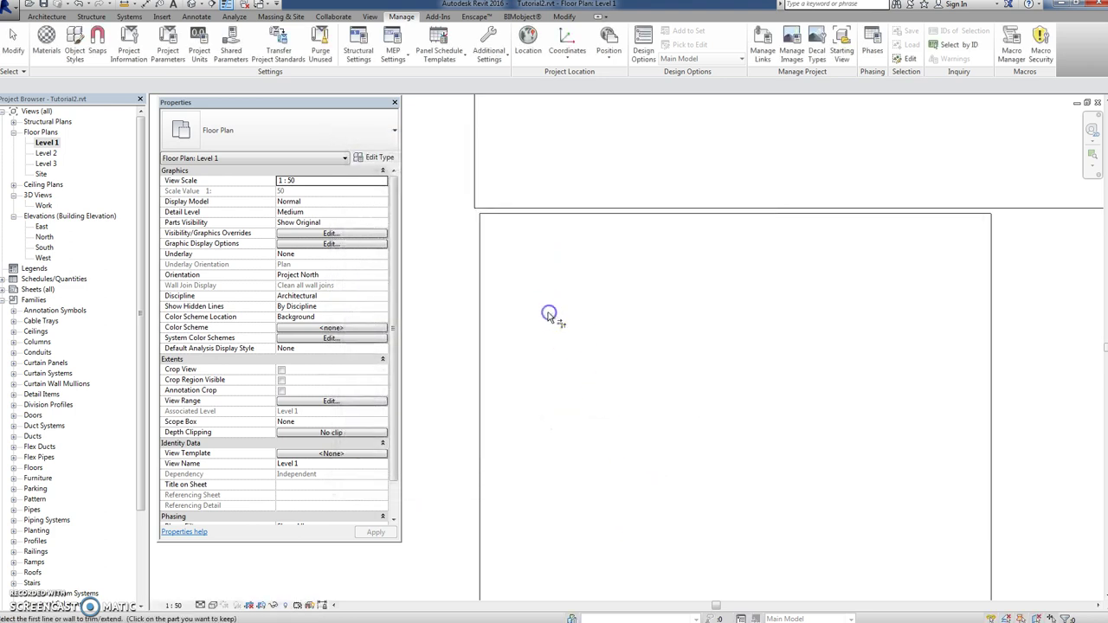
scroll(554, 312, up, 8)
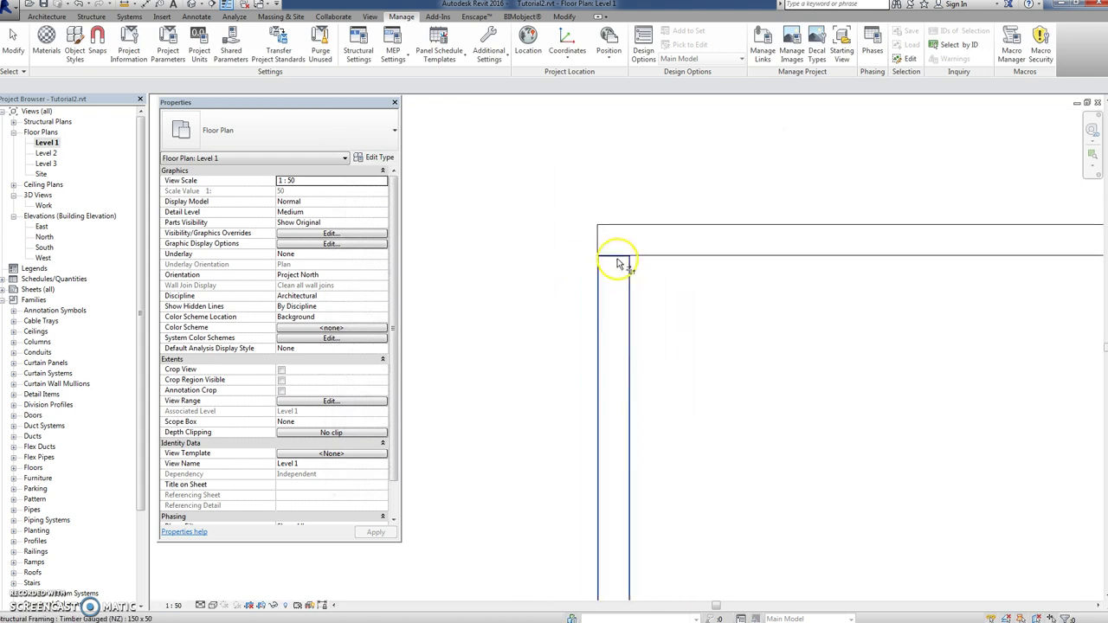
middle_drag(618, 263, 470, 248)
scroll(630, 257, down, 5)
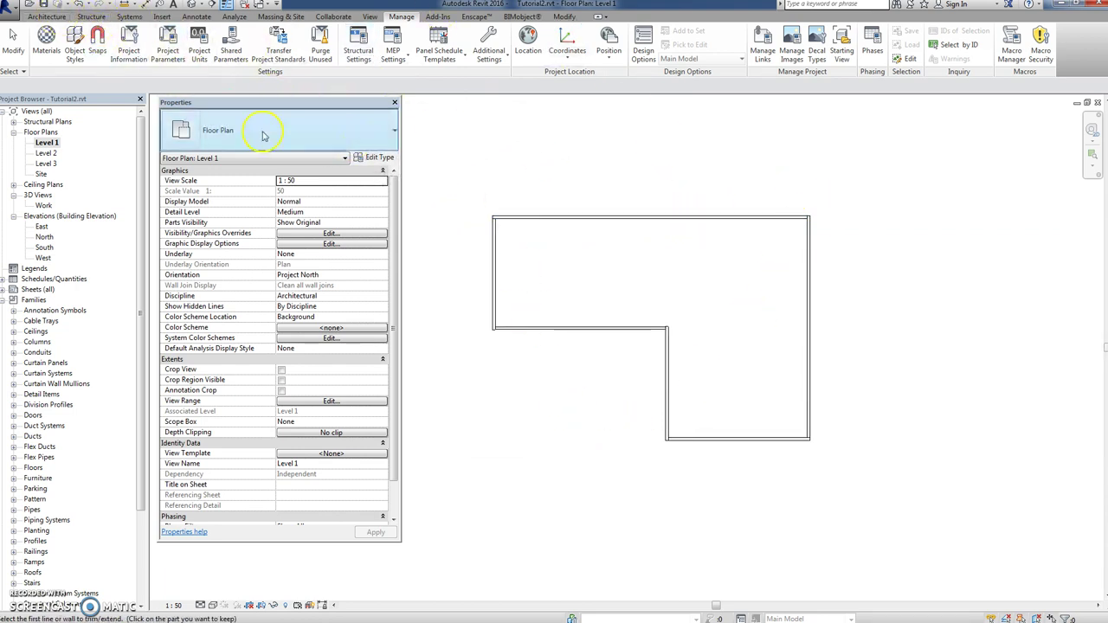
- Delete the six beams of the old outline
drag(843, 209, 472, 481)
key(Delete)
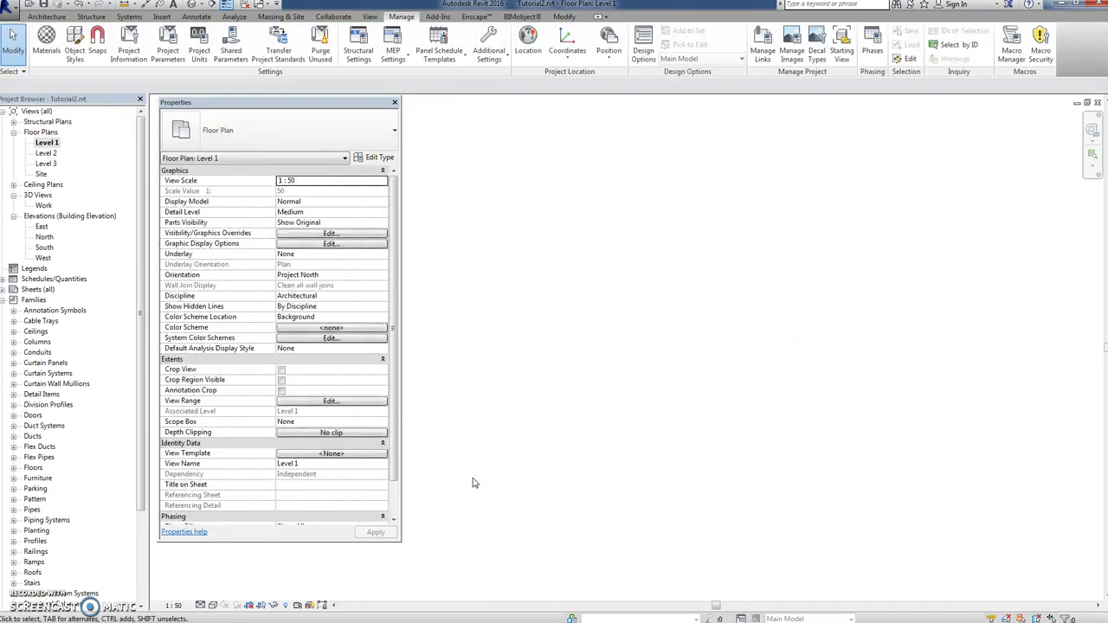
click(45, 17)
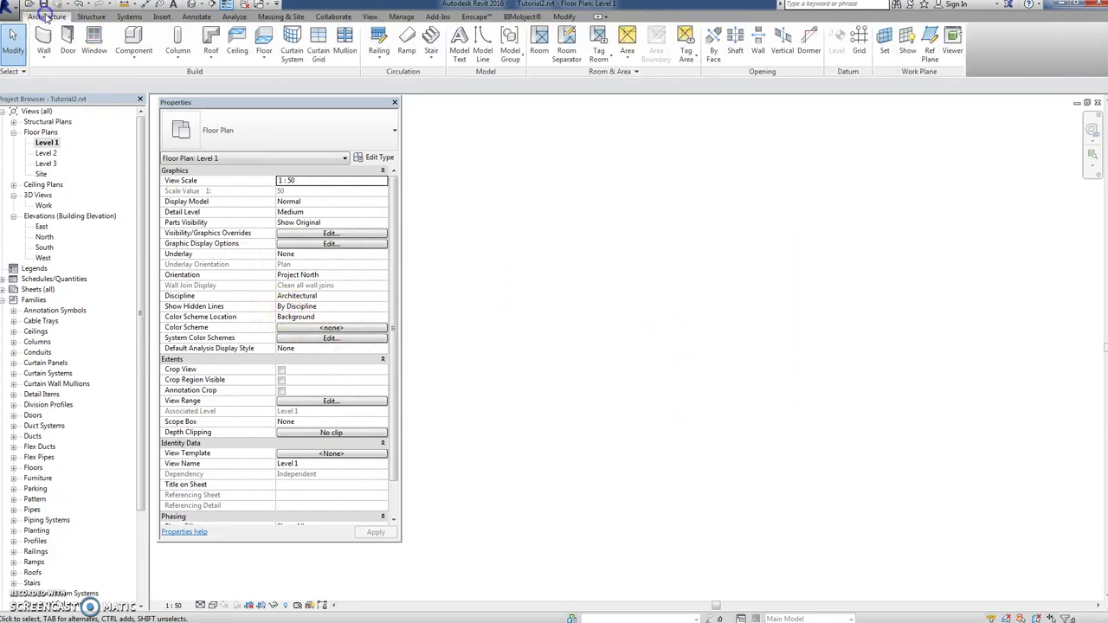
click(91, 17)
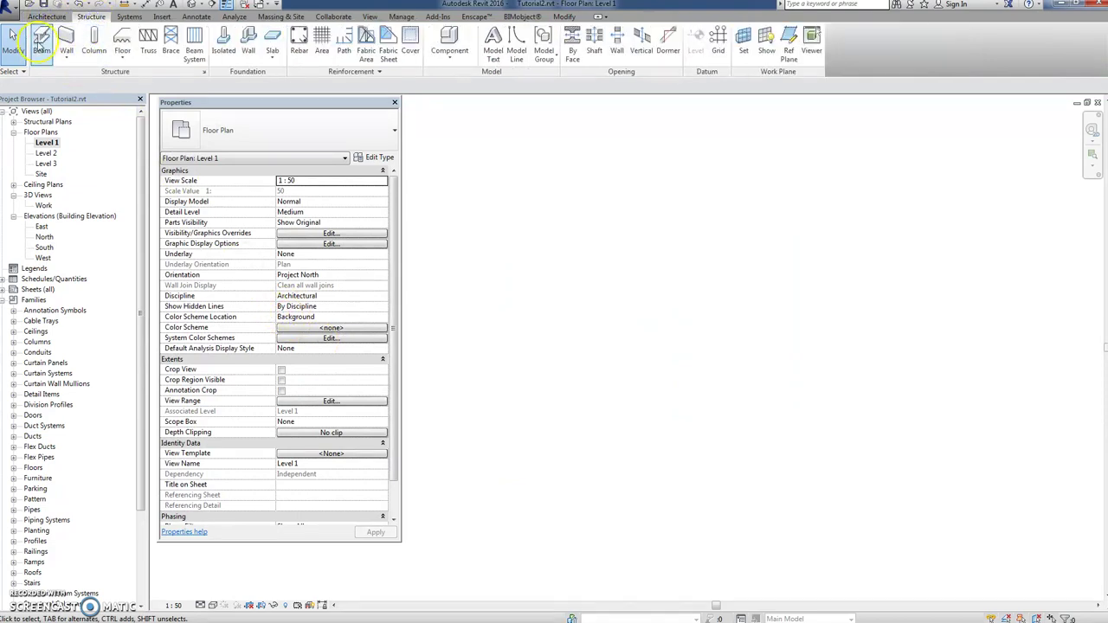
- Chain-draw a new L-shaped beam outline with a 3700 top, 1500 bottom and 1700 inner beam
click(40, 41)
click(509, 257)
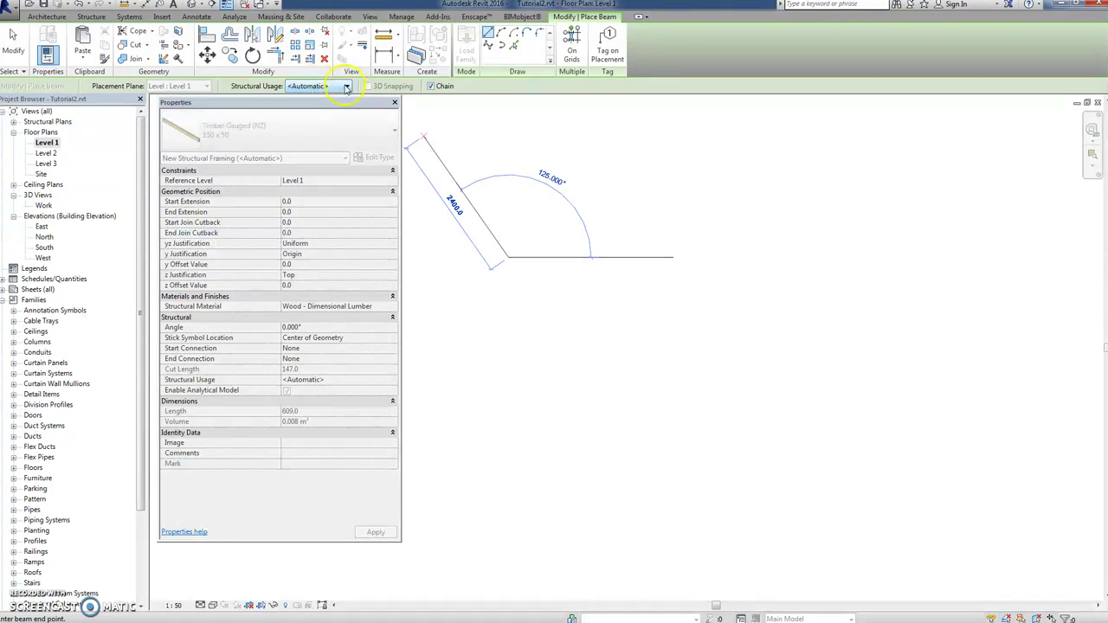
click(736, 257)
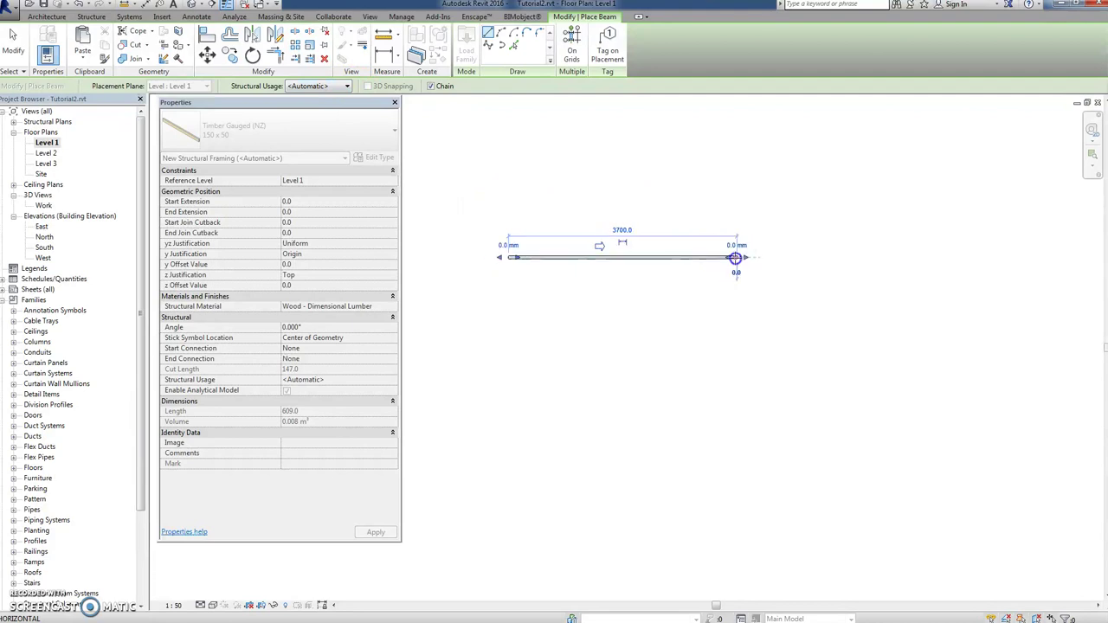
click(733, 443)
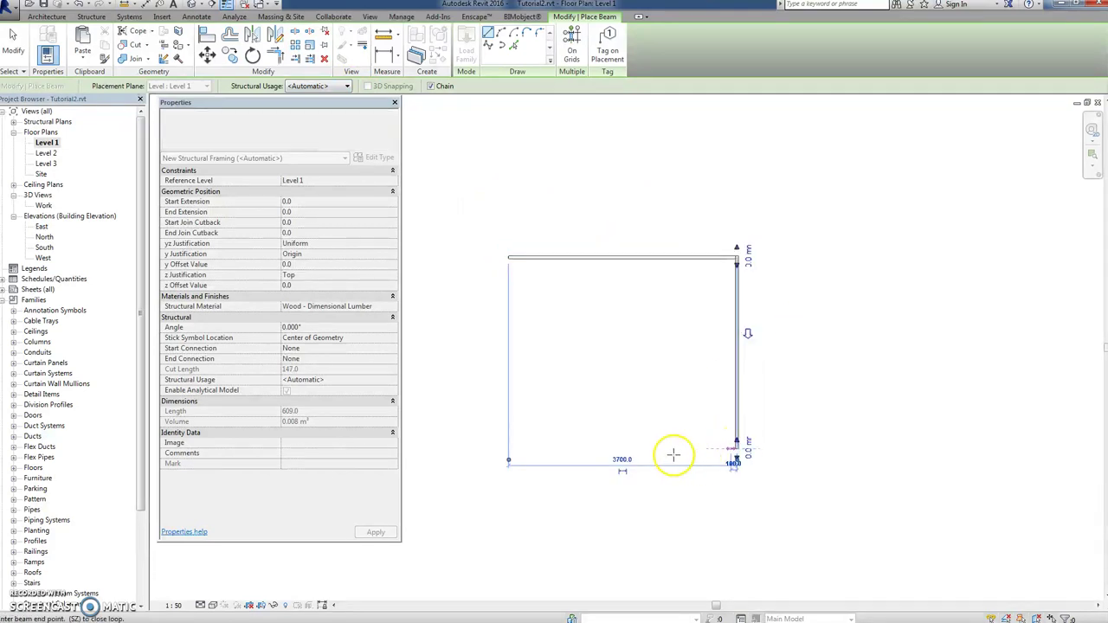
click(644, 450)
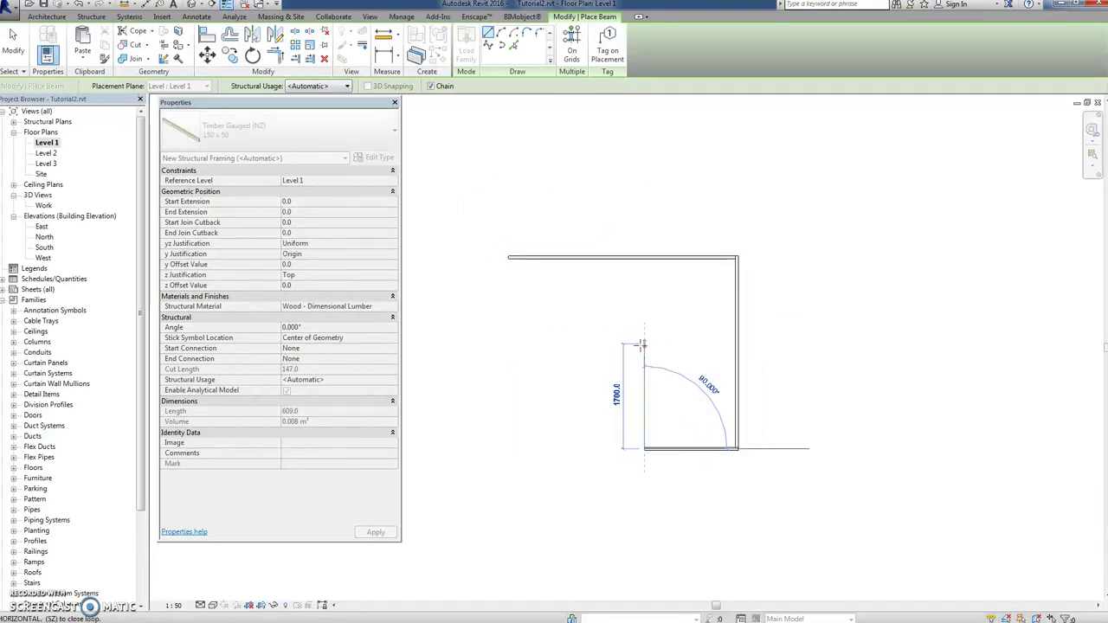
click(643, 344)
click(526, 344)
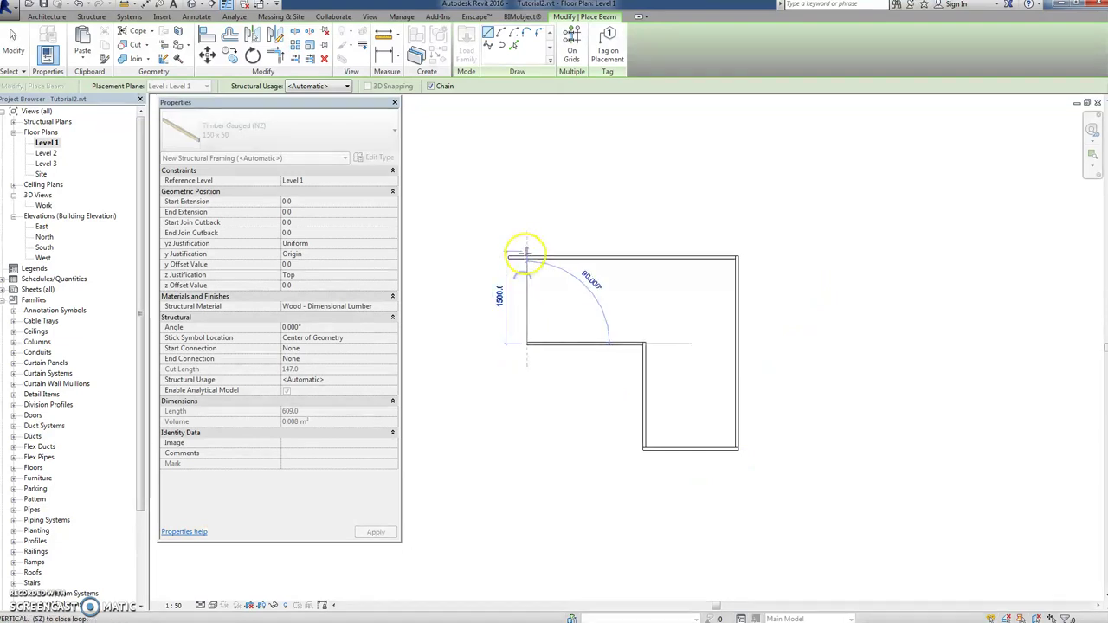
click(526, 256)
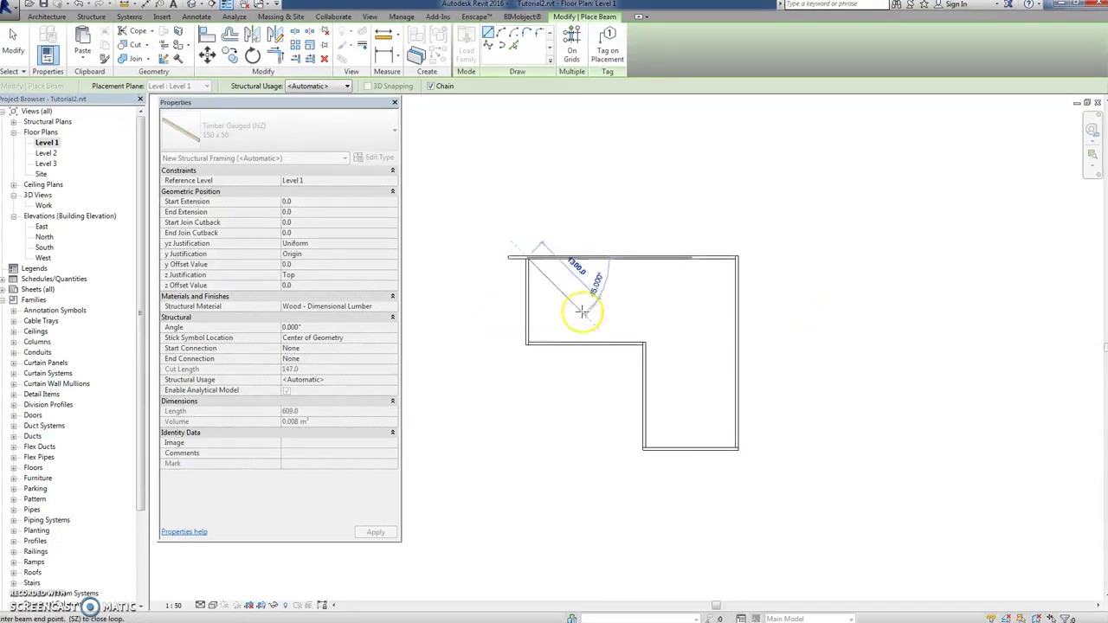
key(Escape)
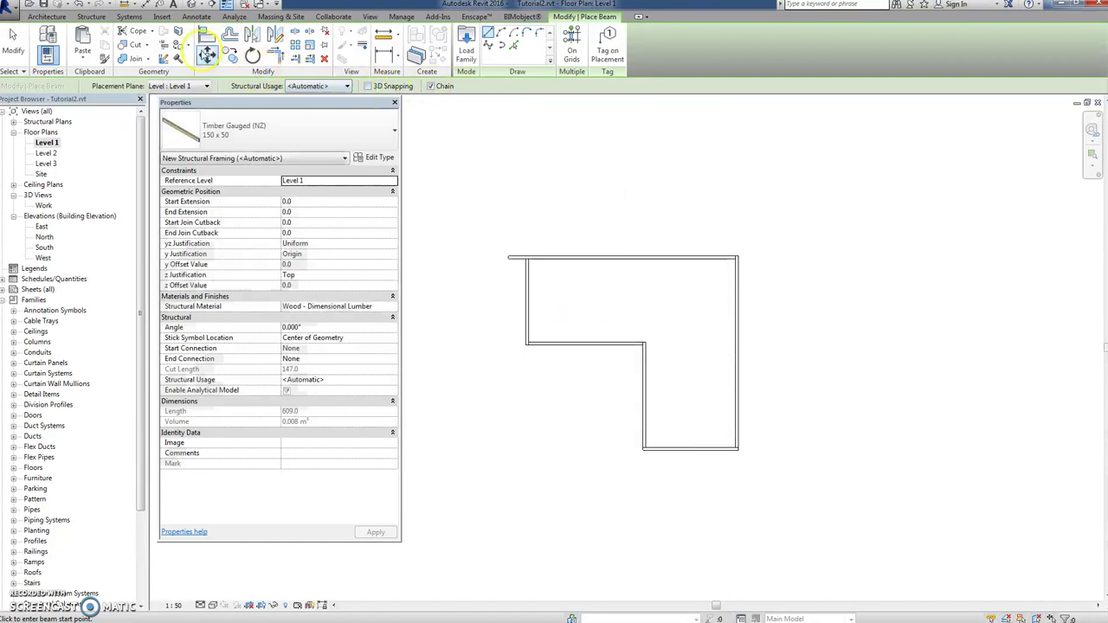
click(275, 55)
click(557, 258)
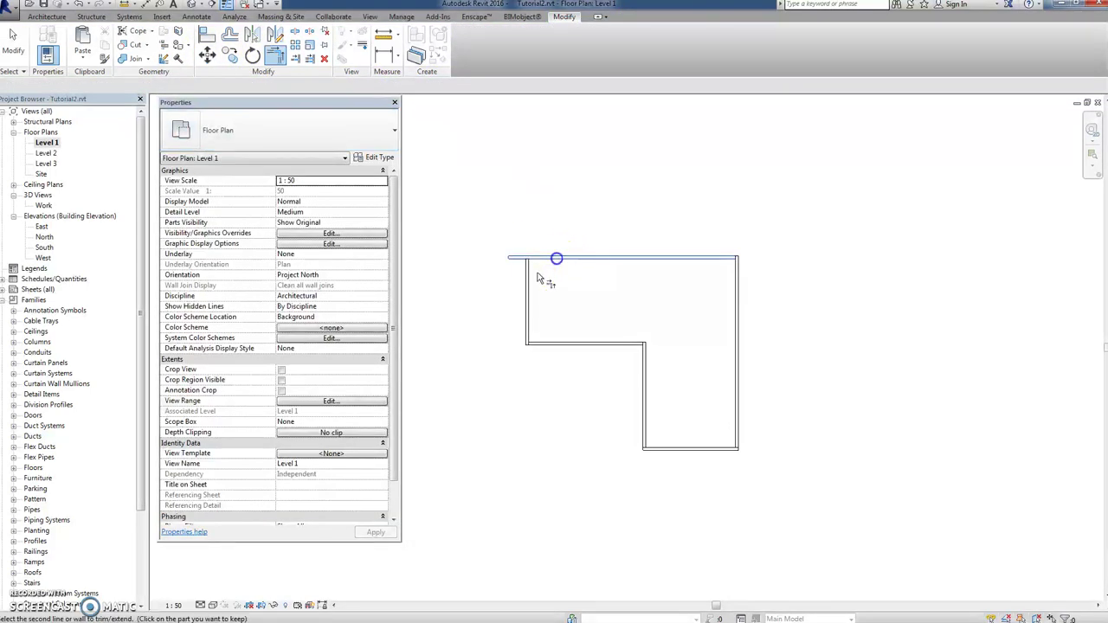
click(528, 274)
scroll(520, 258, up, 5)
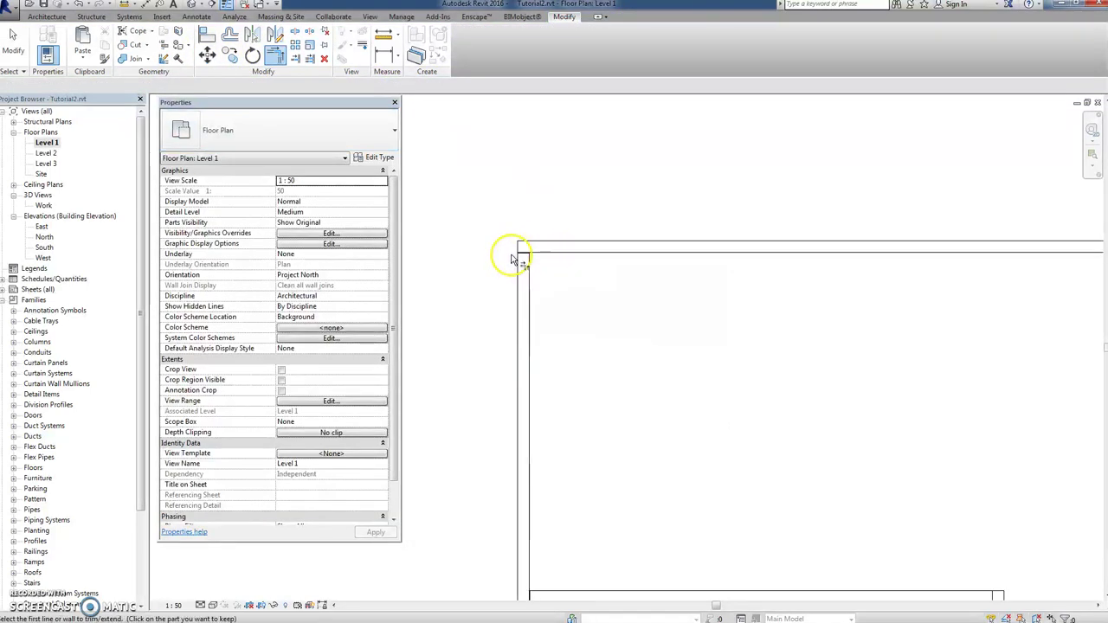
scroll(513, 259, up, 5)
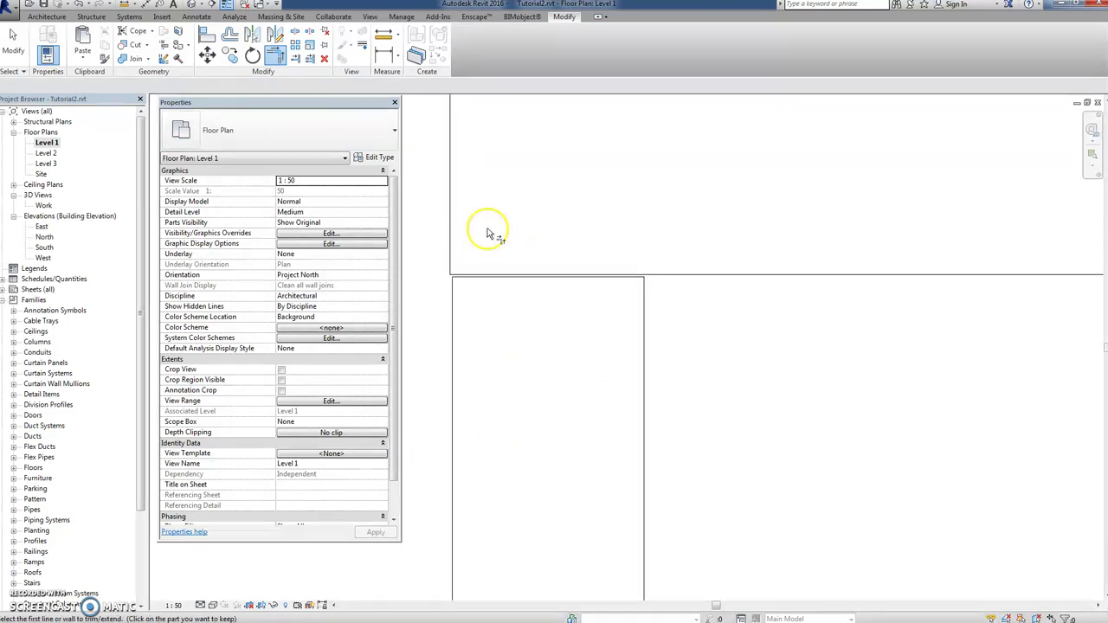
scroll(490, 231, up, 2)
scroll(525, 259, down, 3)
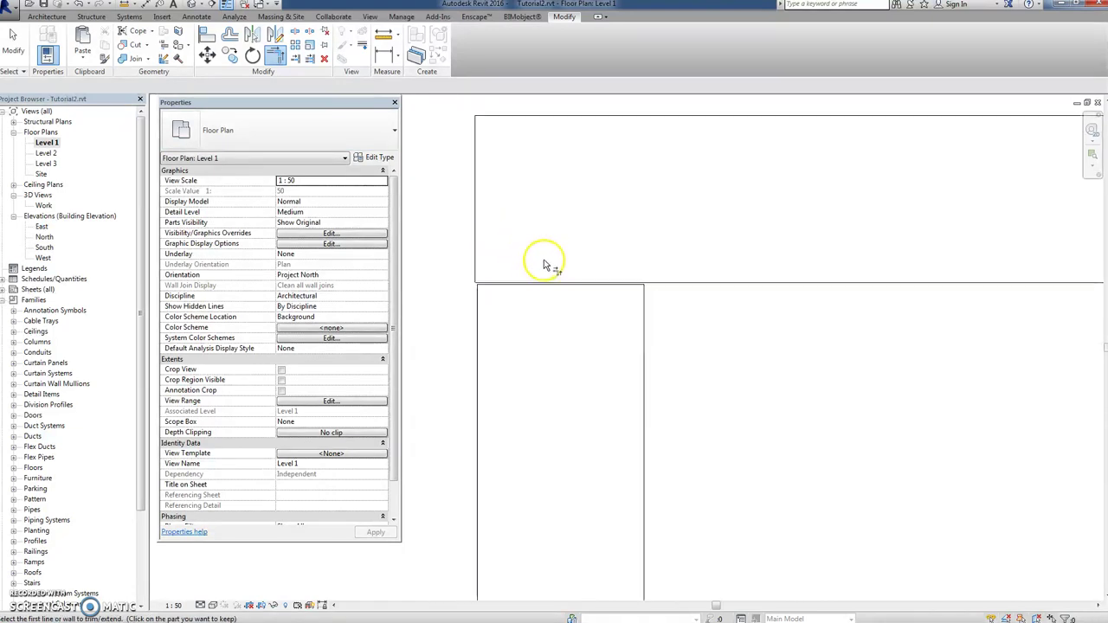
scroll(606, 256, down, 2)
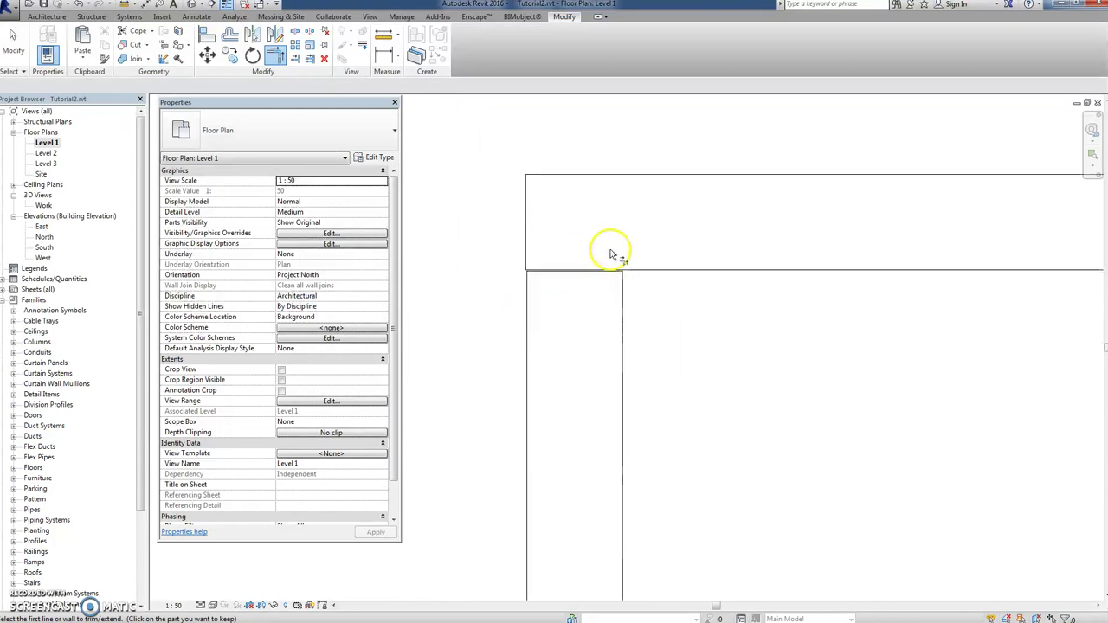
scroll(619, 251, down, 5)
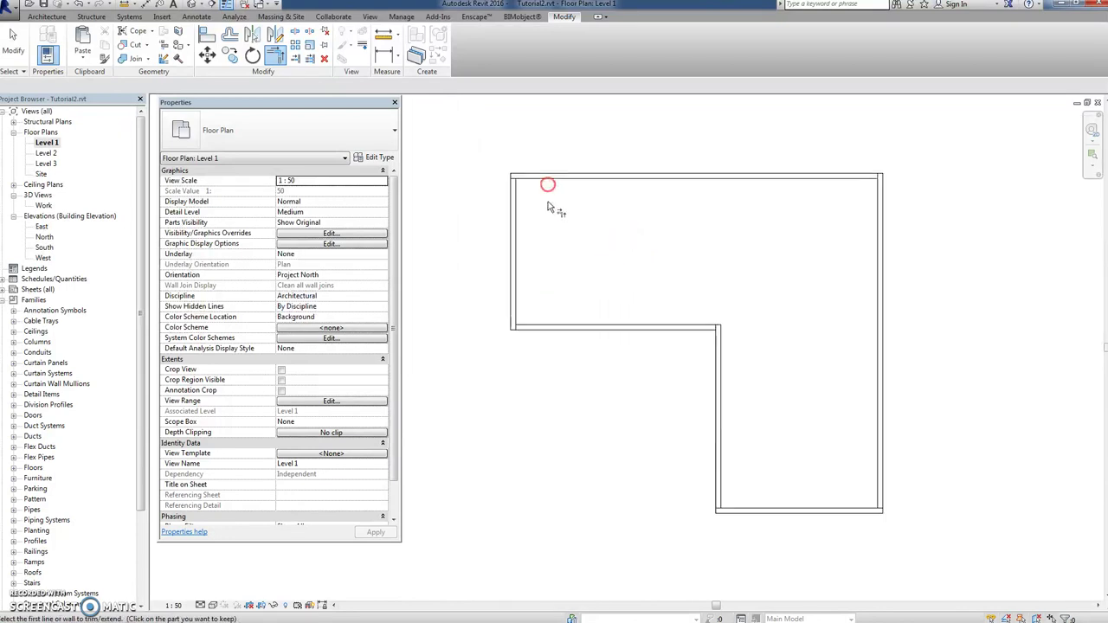
scroll(548, 206, down, 2)
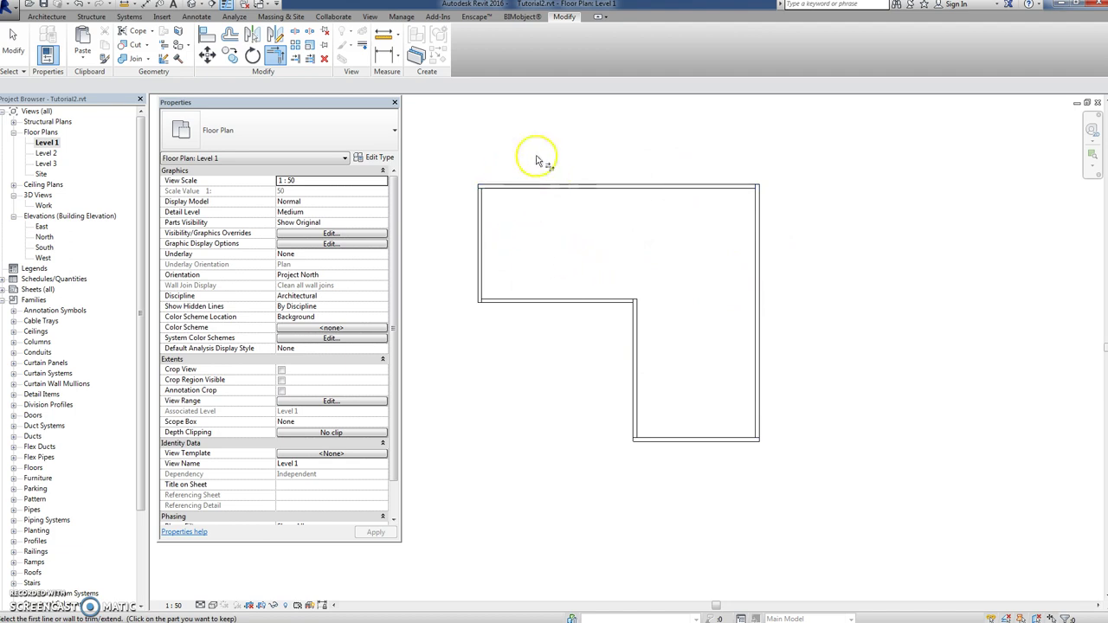
- Start a Beam System using 150 x 50 timber joists at 450 fixed spacing
click(46, 17)
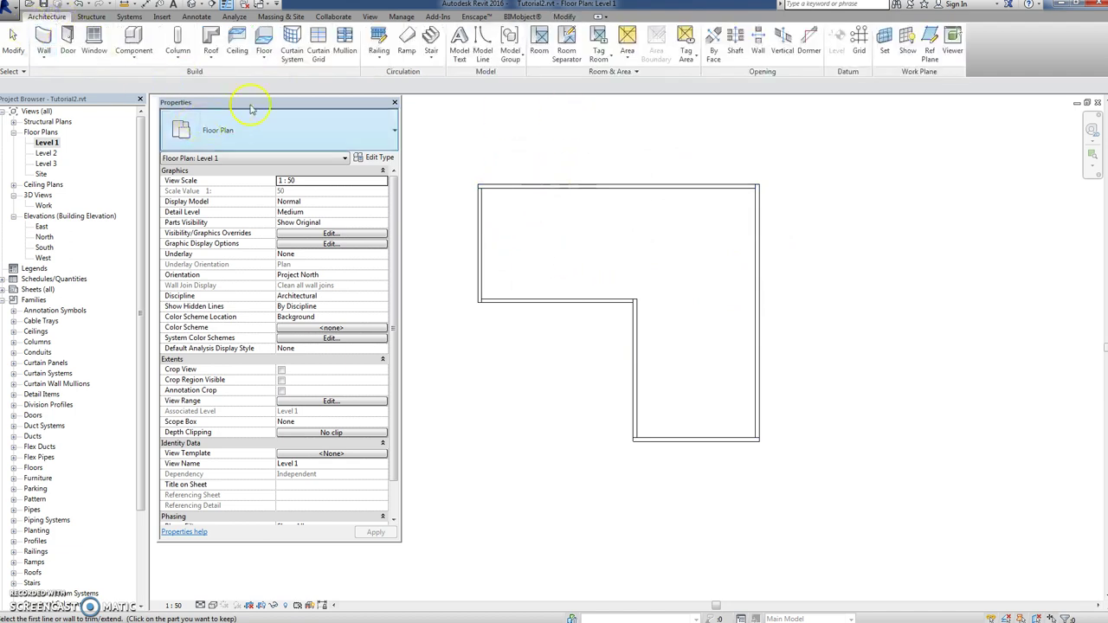
click(92, 17)
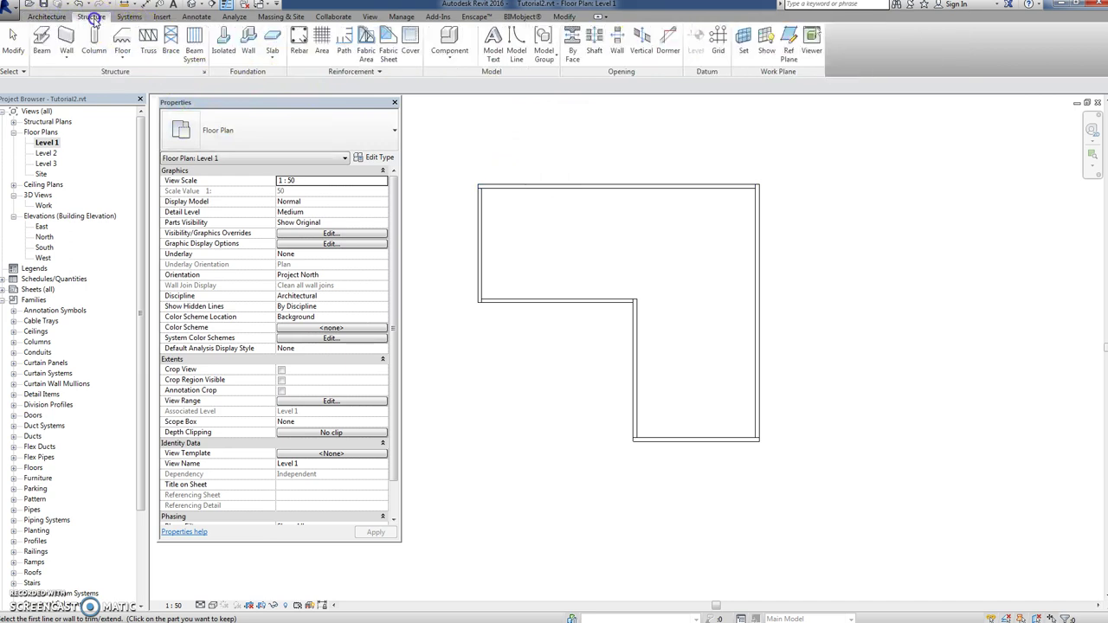
click(194, 41)
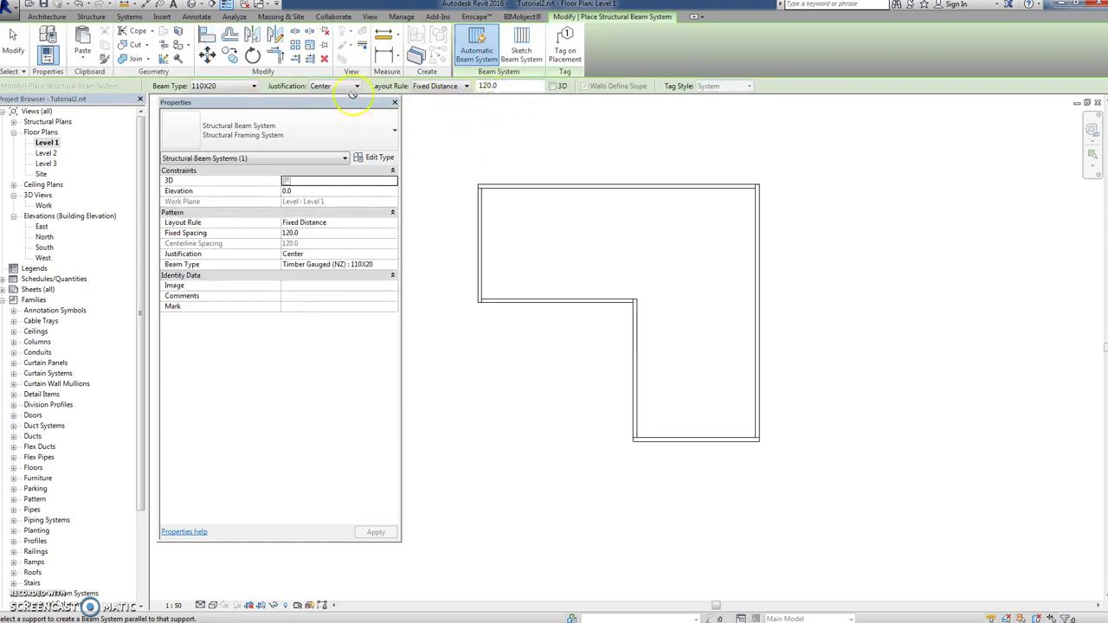
click(255, 87)
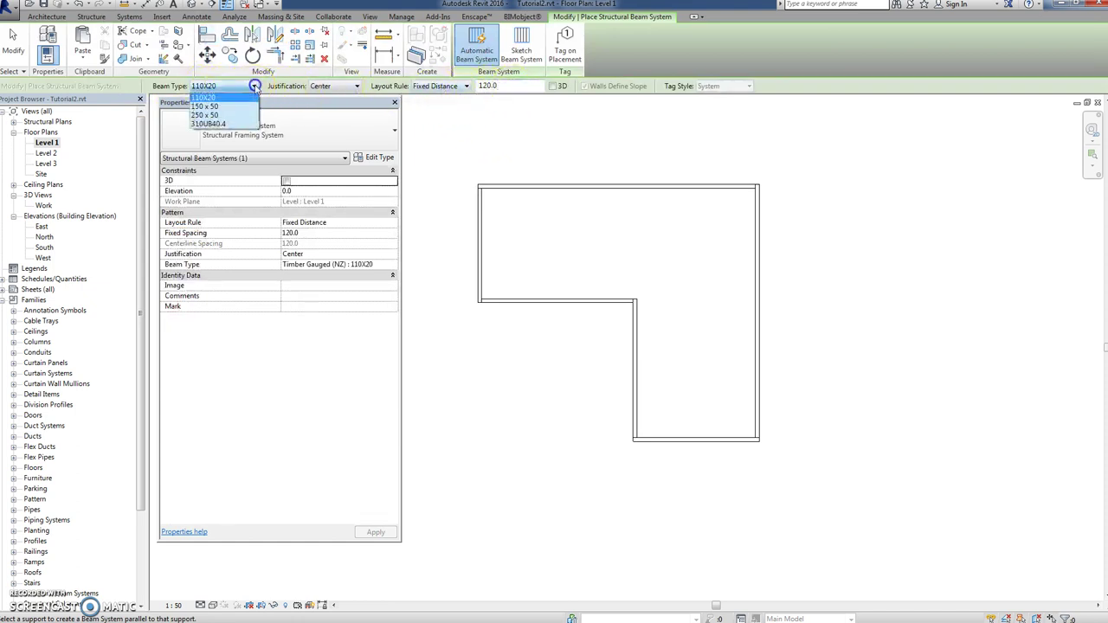
click(205, 106)
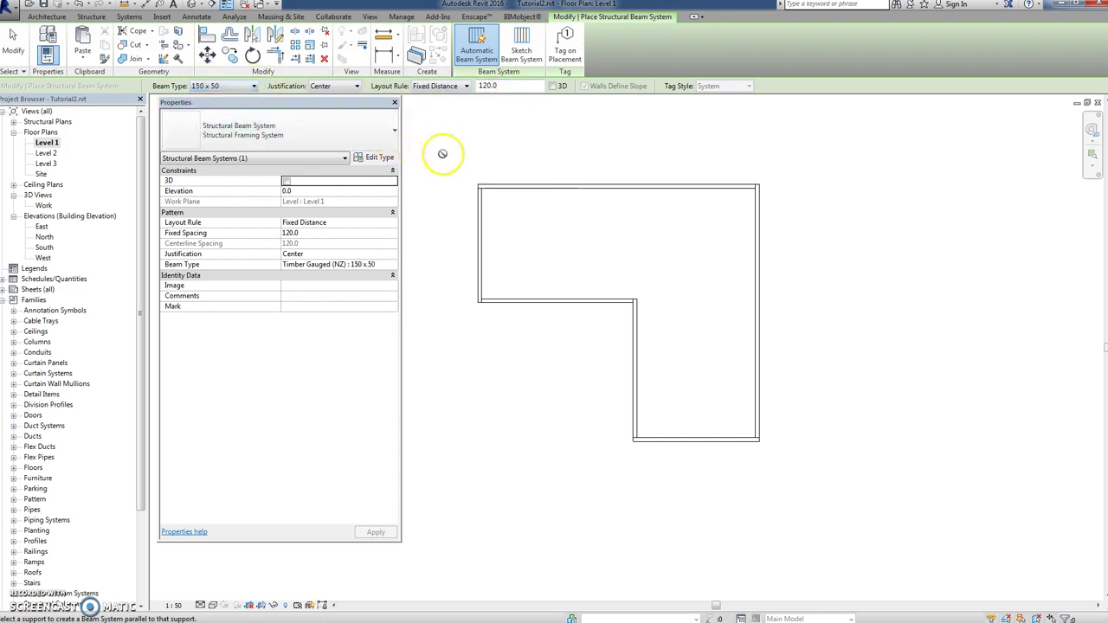
drag(508, 87, 461, 87)
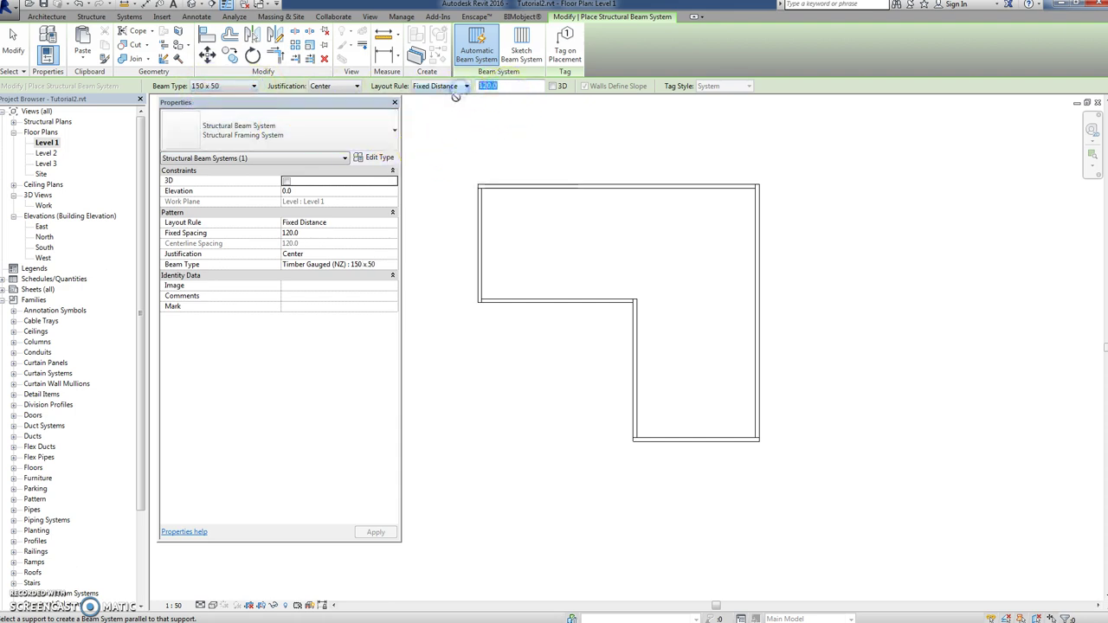
text(45)
key(Return)
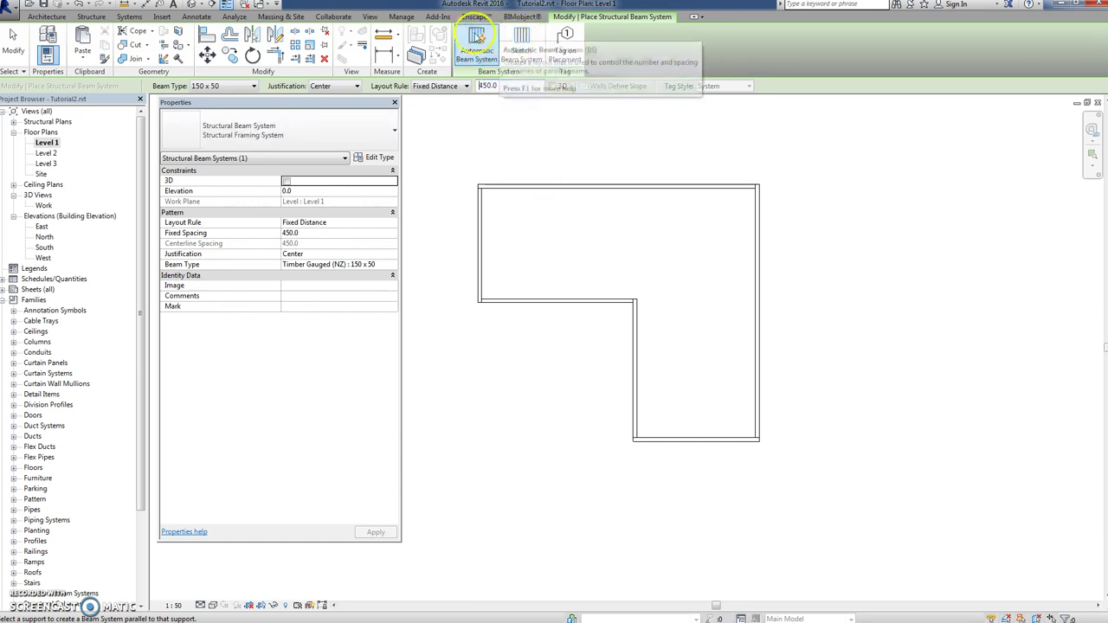
- Sketch the beam system boundary by picking the six edges of the L-shaped deck
click(521, 34)
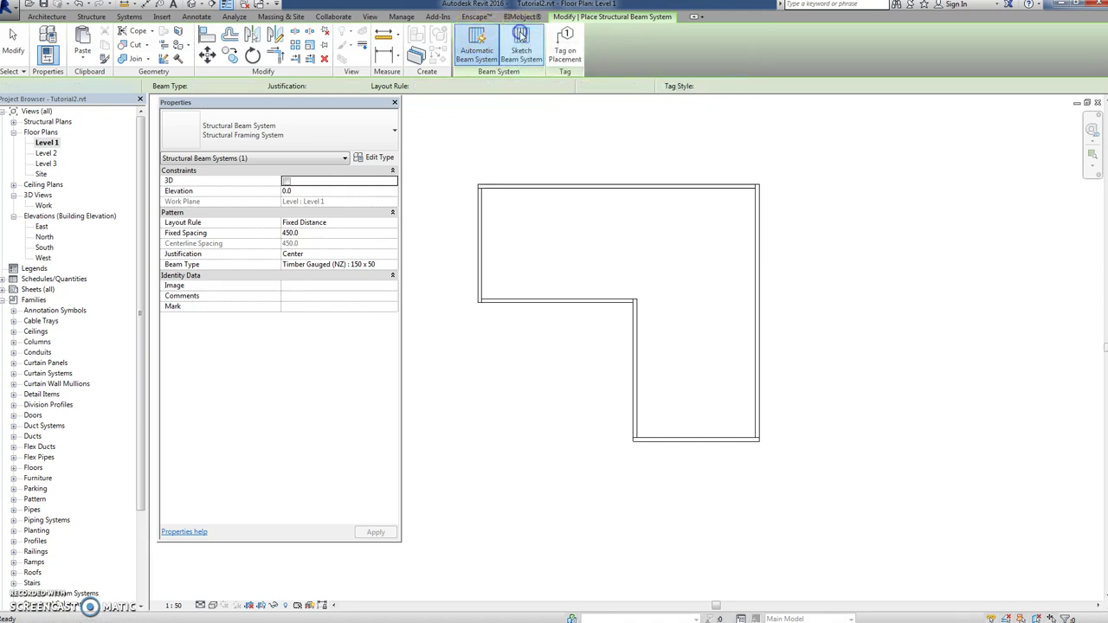
click(521, 34)
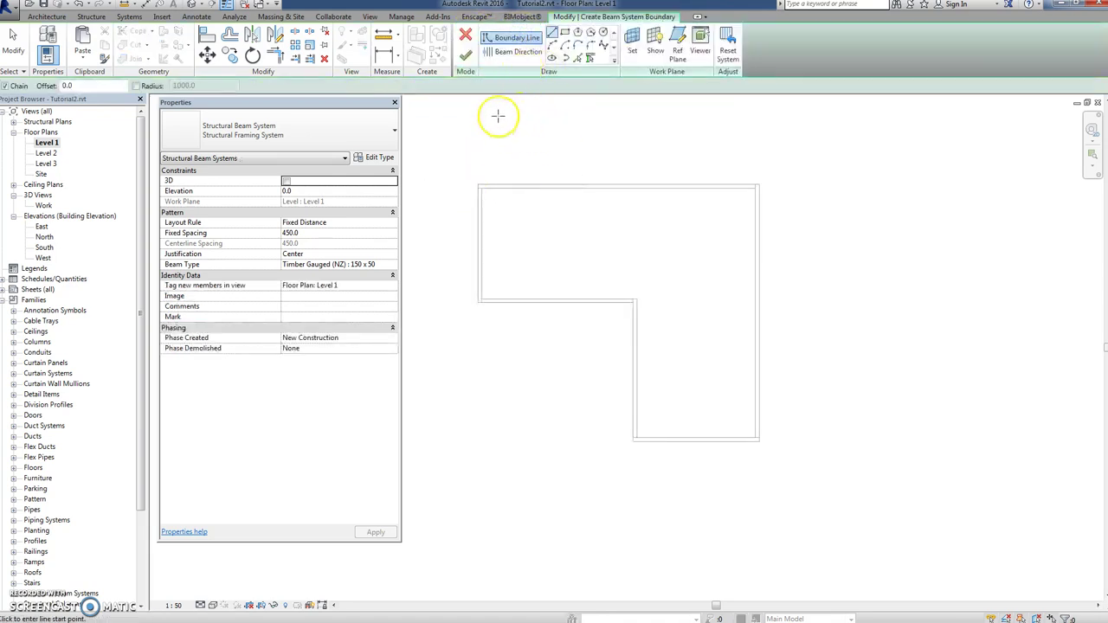
click(578, 58)
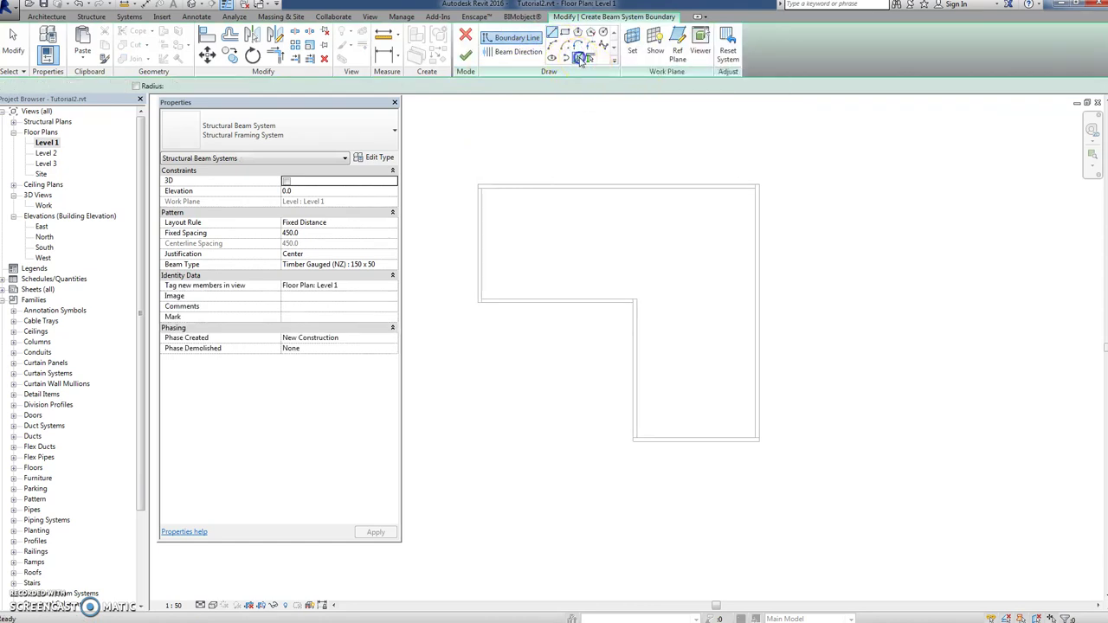
click(556, 189)
click(483, 232)
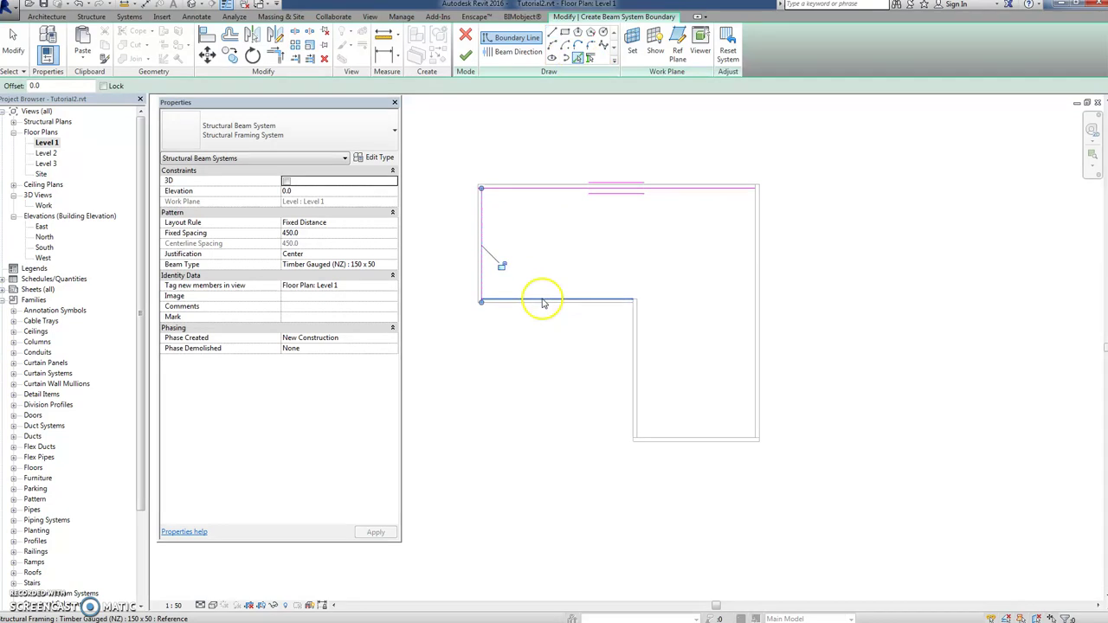
click(544, 301)
click(637, 324)
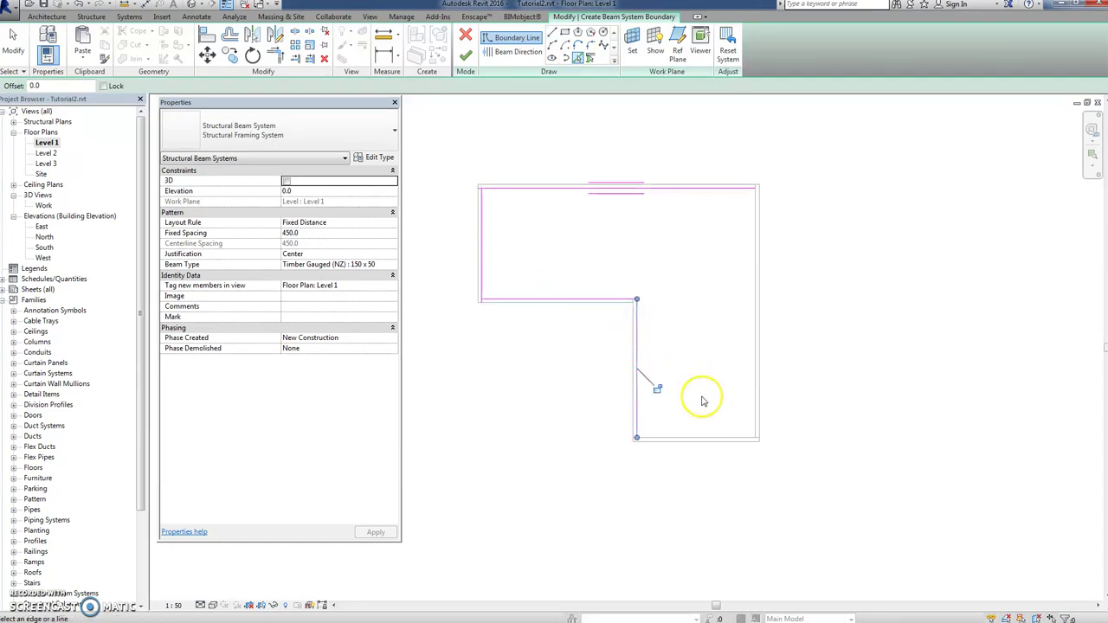
click(693, 442)
click(755, 375)
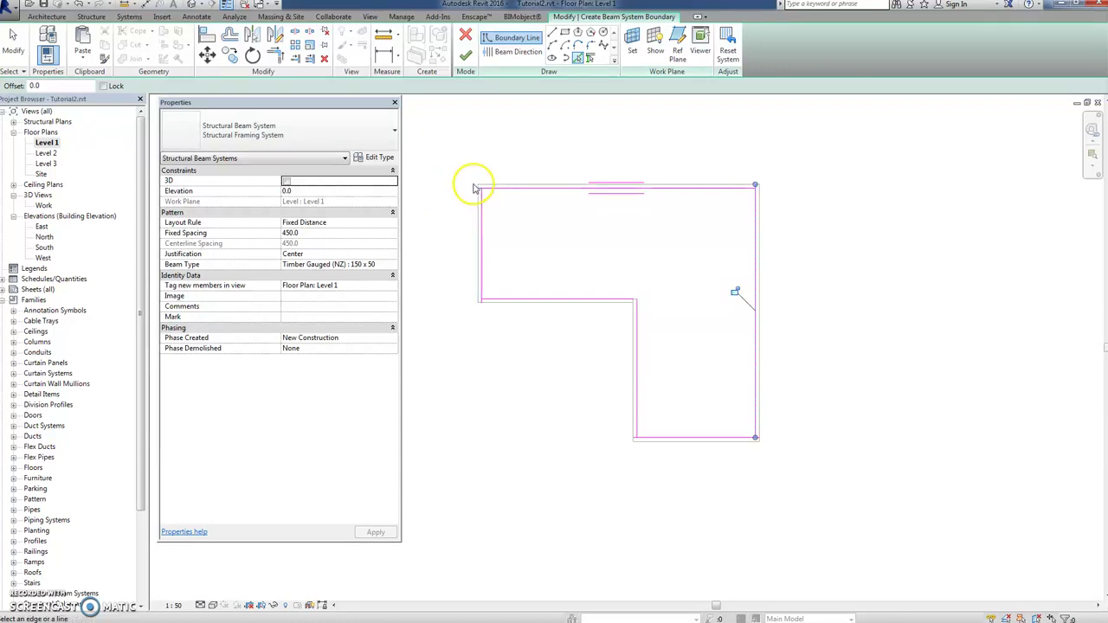
- Trim/extend the boundary lines into clean top-left, inner and top-right corners
click(275, 55)
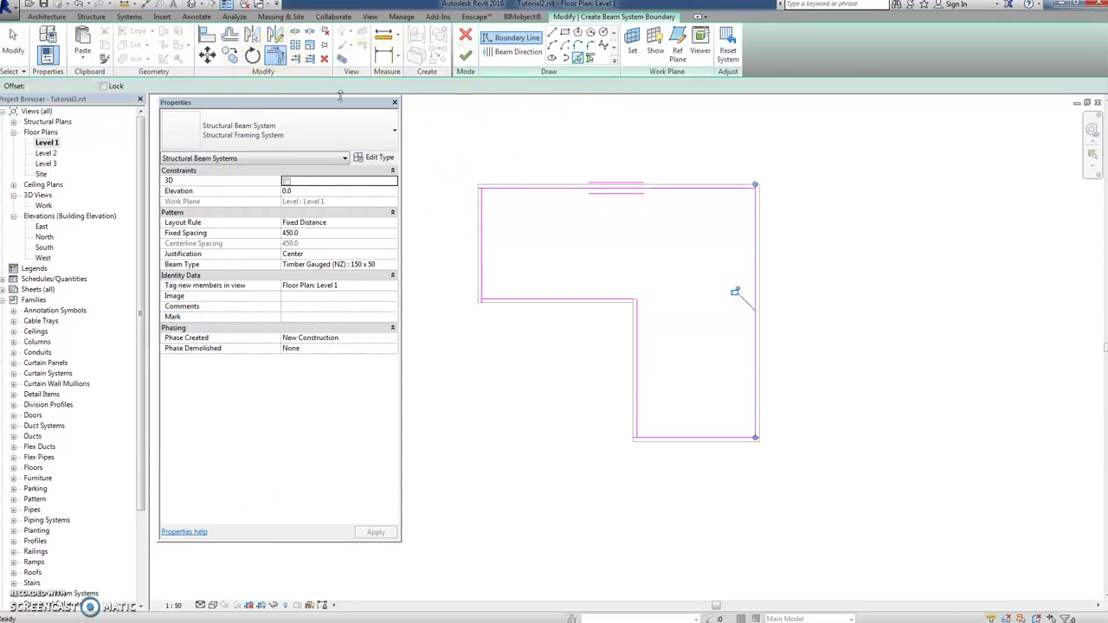
click(512, 191)
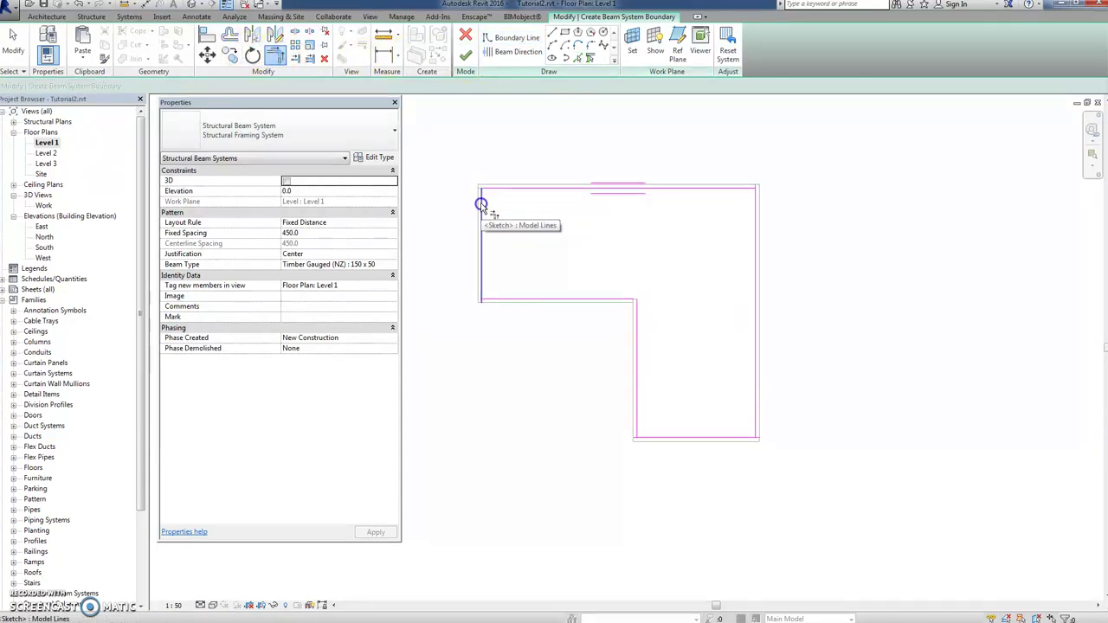
click(620, 301)
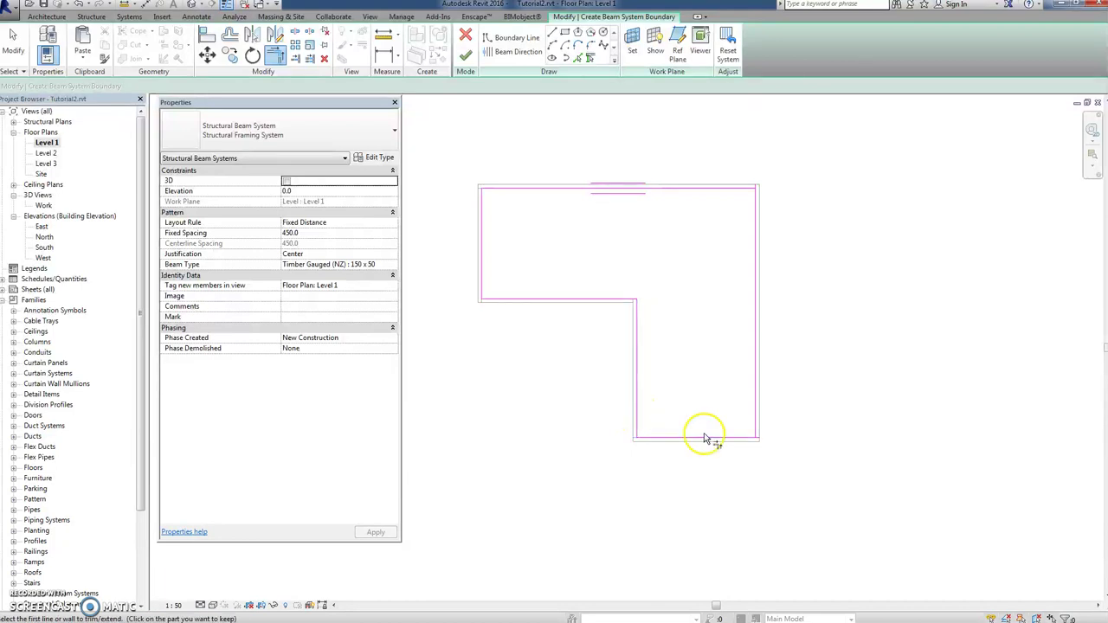
click(733, 438)
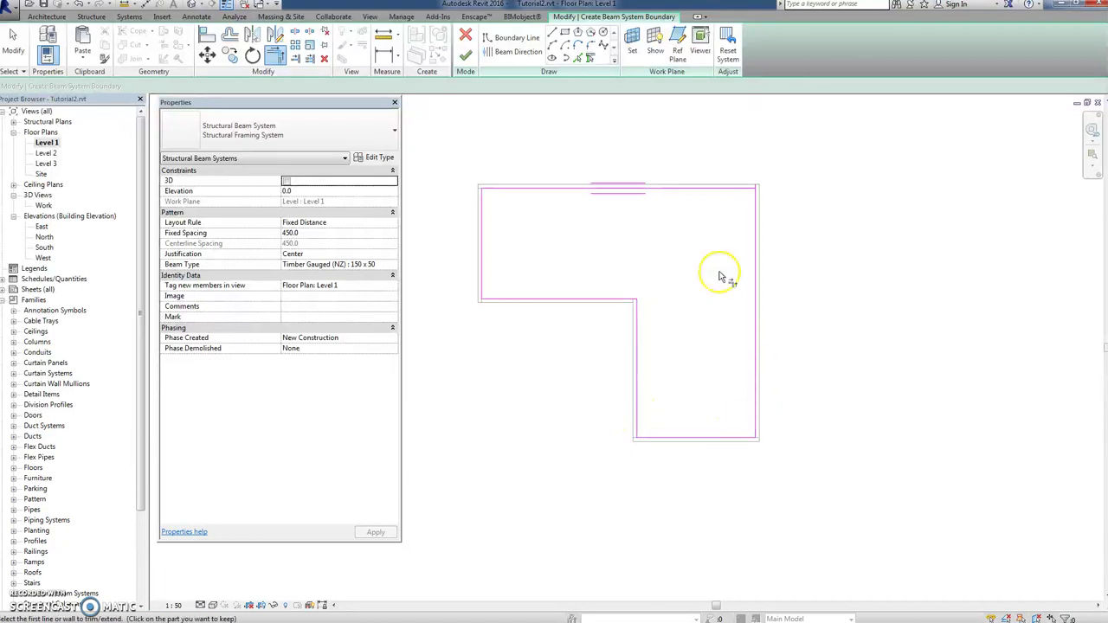
click(750, 194)
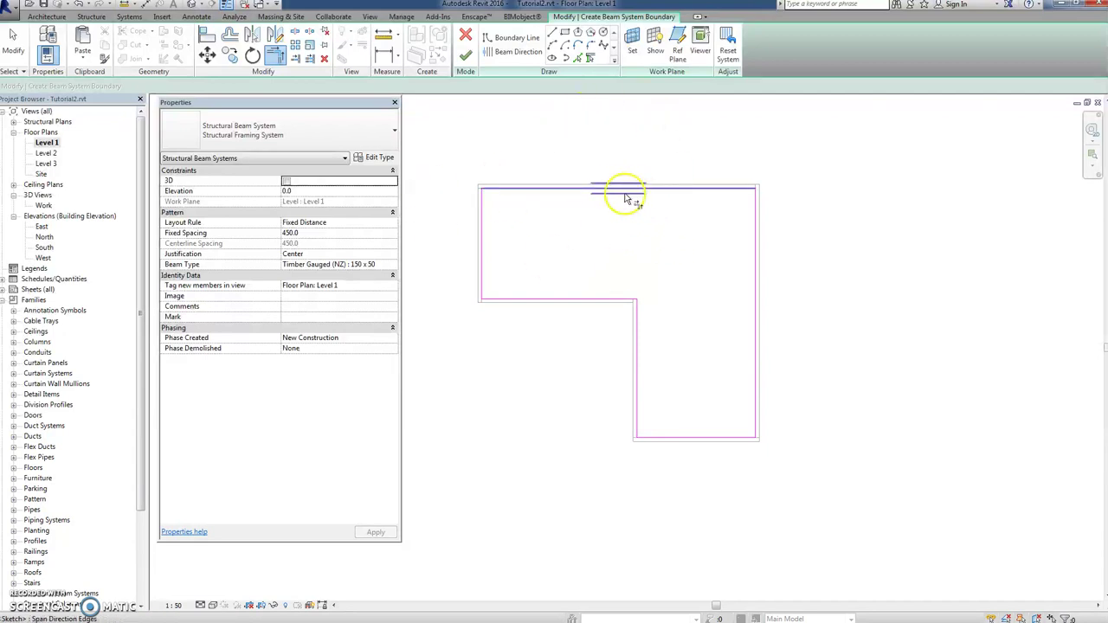
- Set the joist direction parallel to the left edge and finish the beam system
click(518, 51)
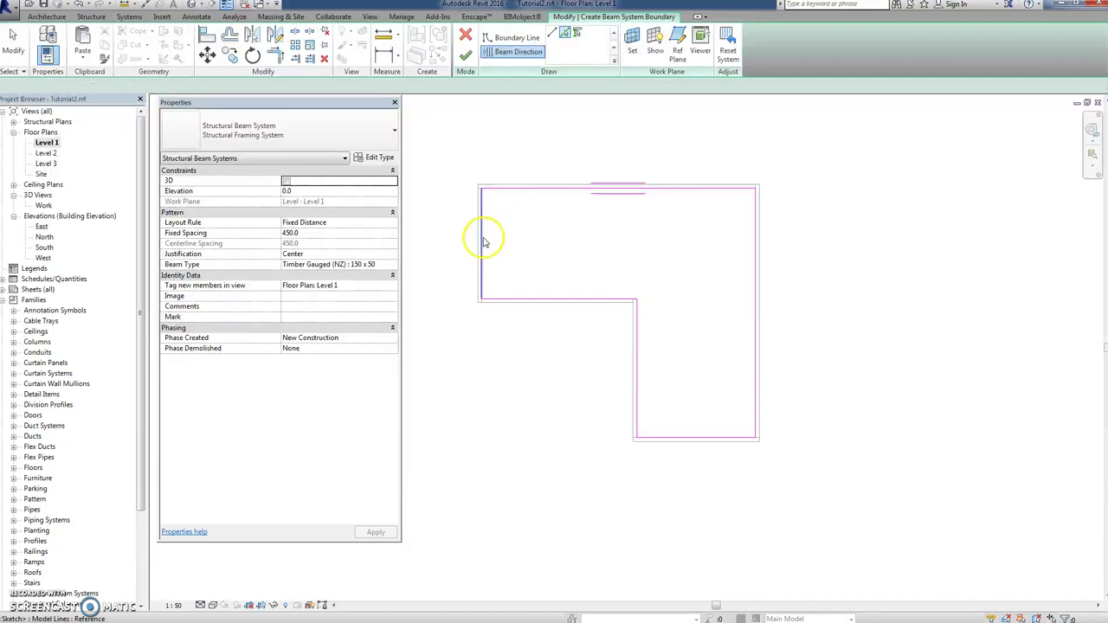
click(484, 241)
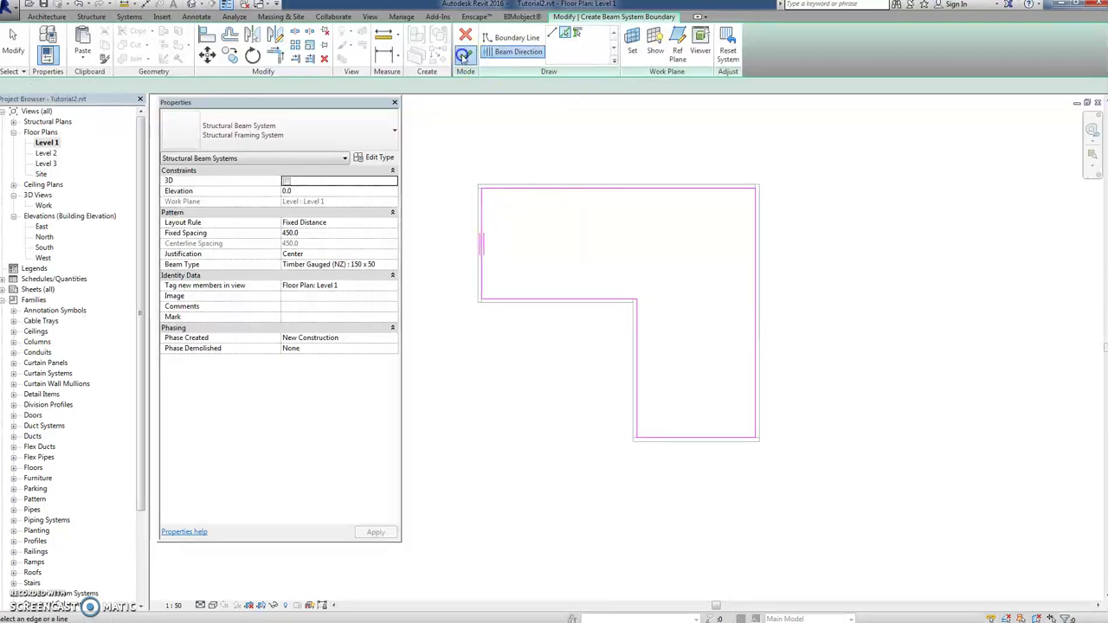
click(465, 55)
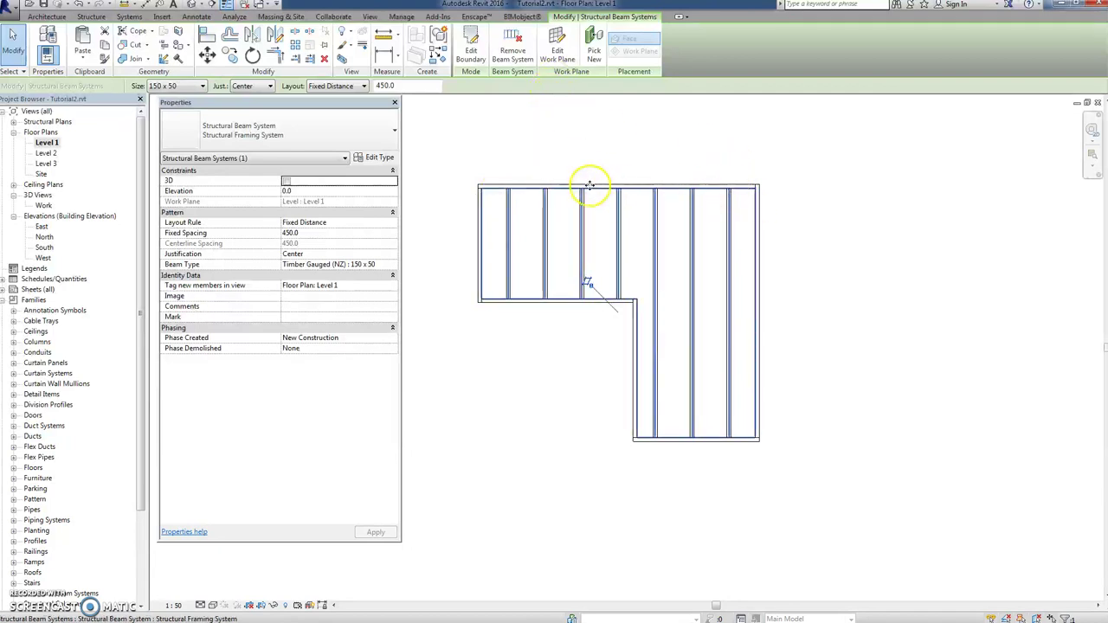
- Open the Work 3D view, orbit the deck framing from above and select the joist system
double_click(43, 205)
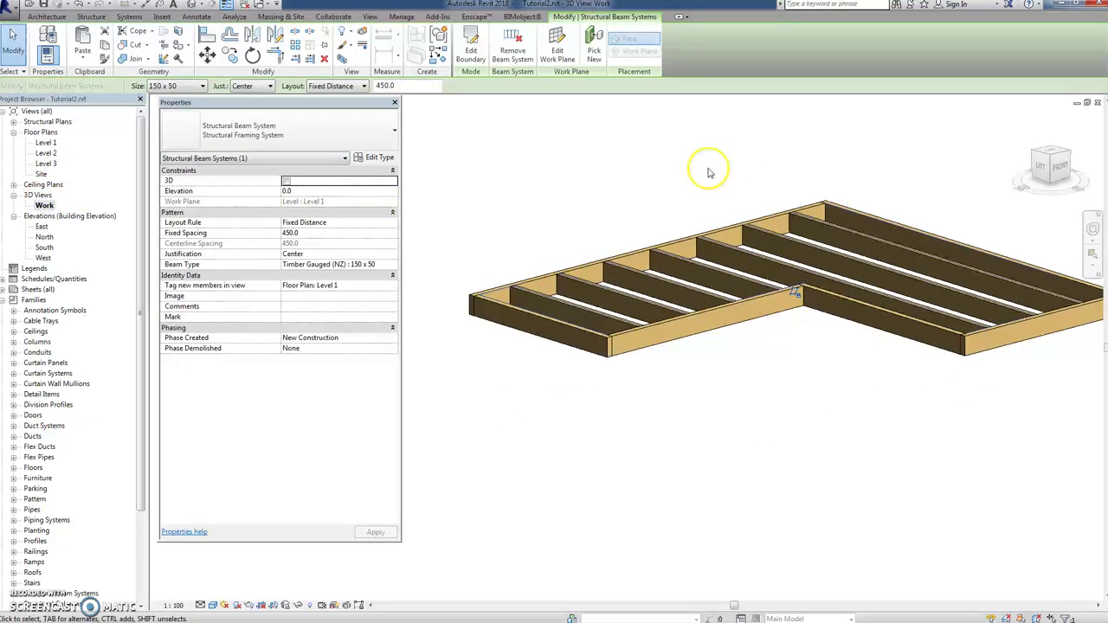
middle_drag(708, 173, 660, 193)
shift+middle_drag(620, 223, 626, 280)
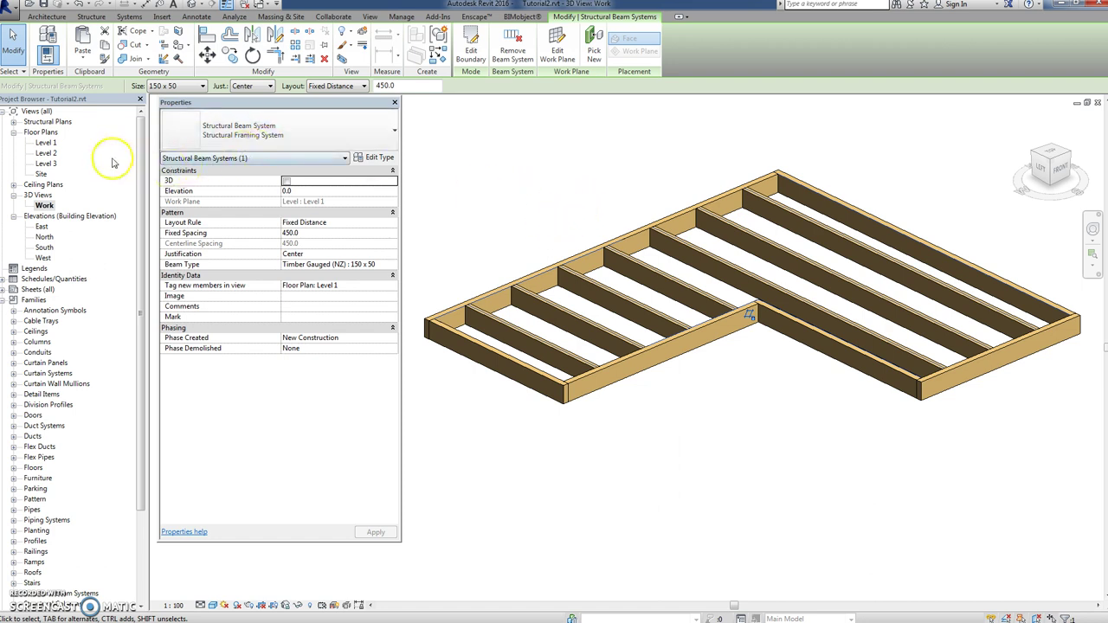
click(517, 291)
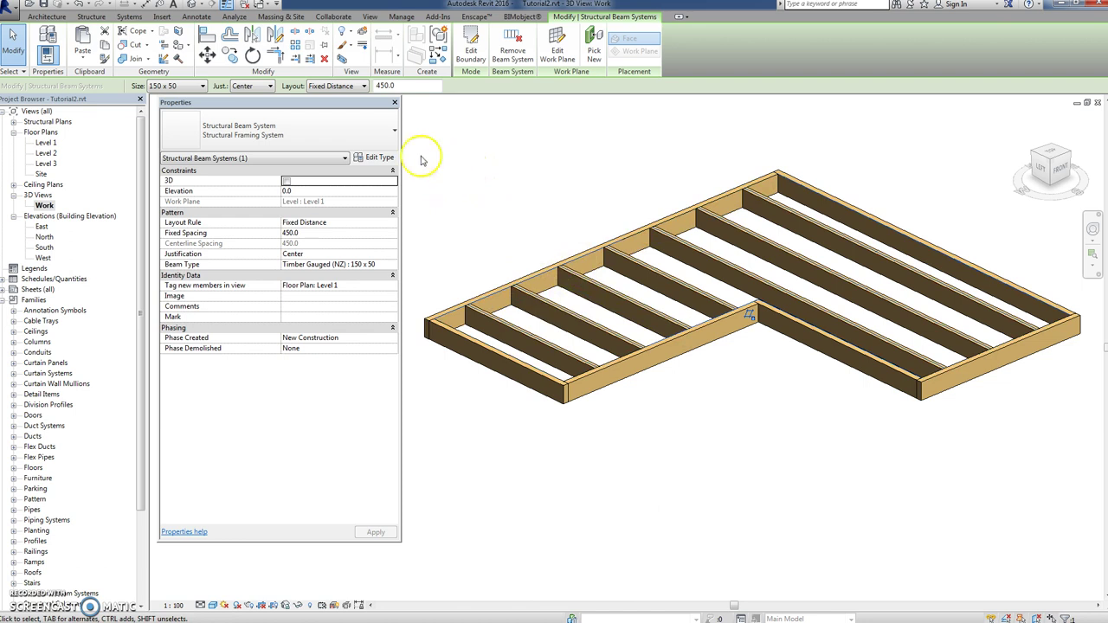
- Open the South elevation, recentre the framing and window-select the seven beams to check them
double_click(43, 248)
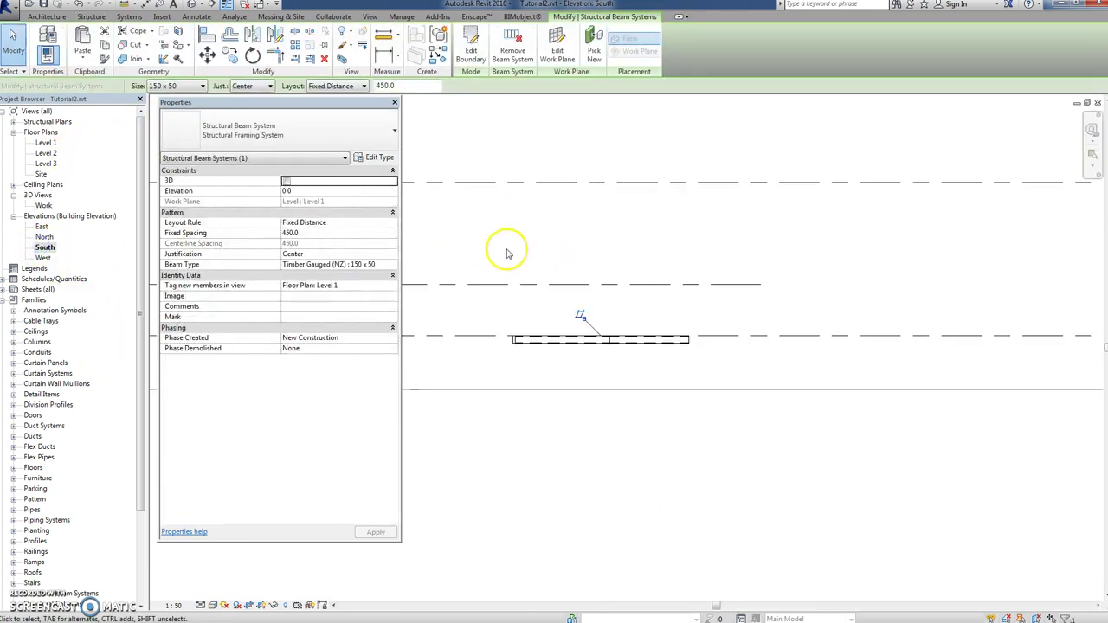
middle_drag(630, 274, 713, 299)
scroll(713, 300, down, 1)
scroll(541, 321, up, 3)
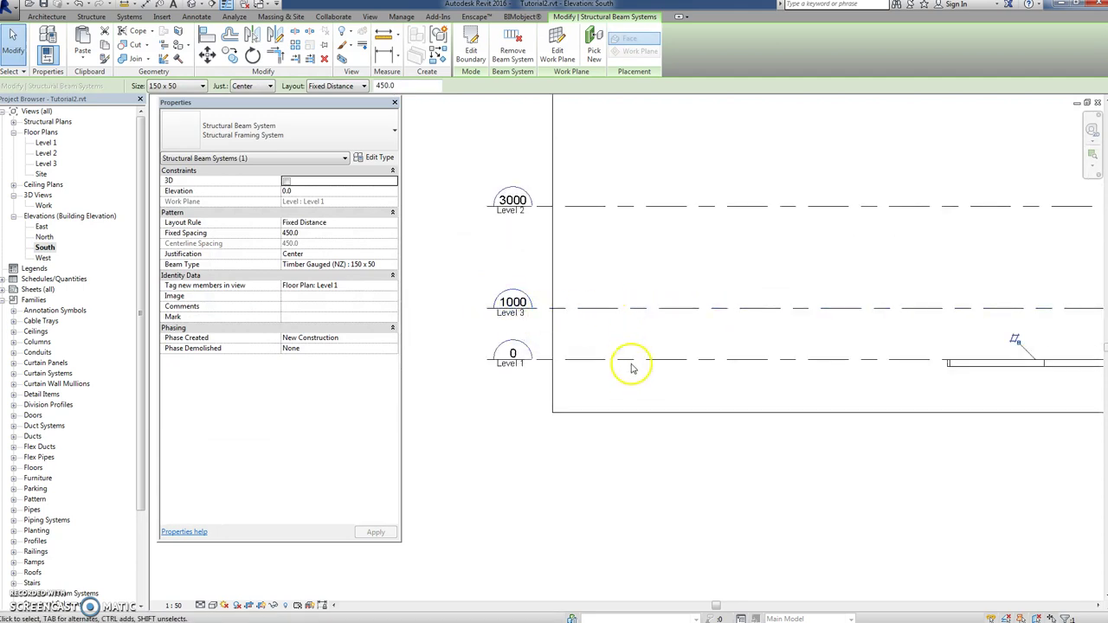
scroll(718, 327, up, 4)
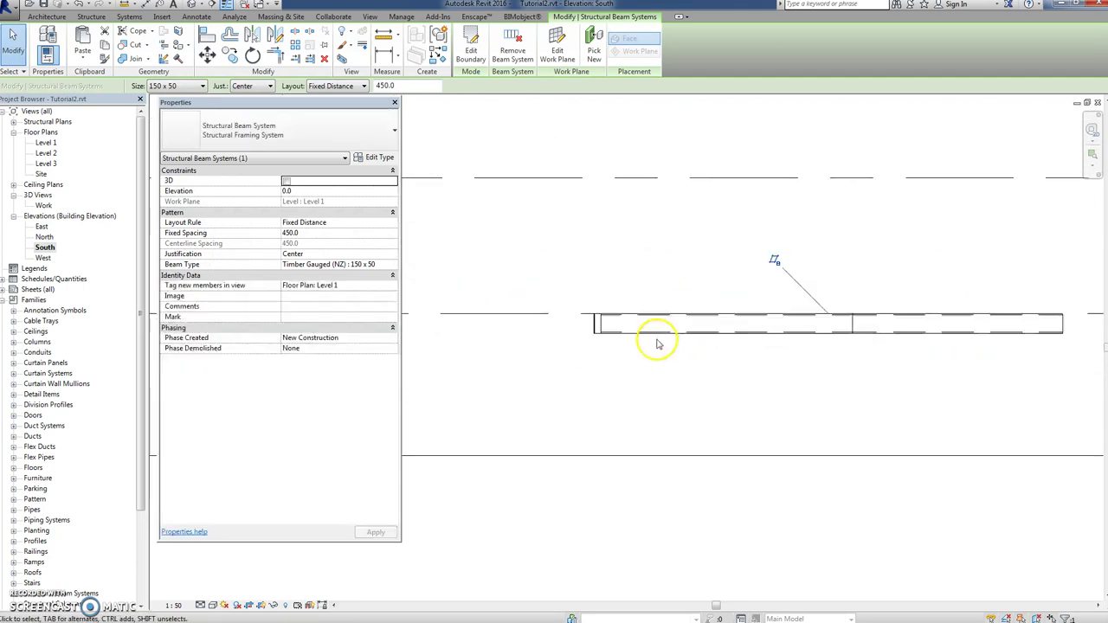
middle_drag(643, 349, 529, 337)
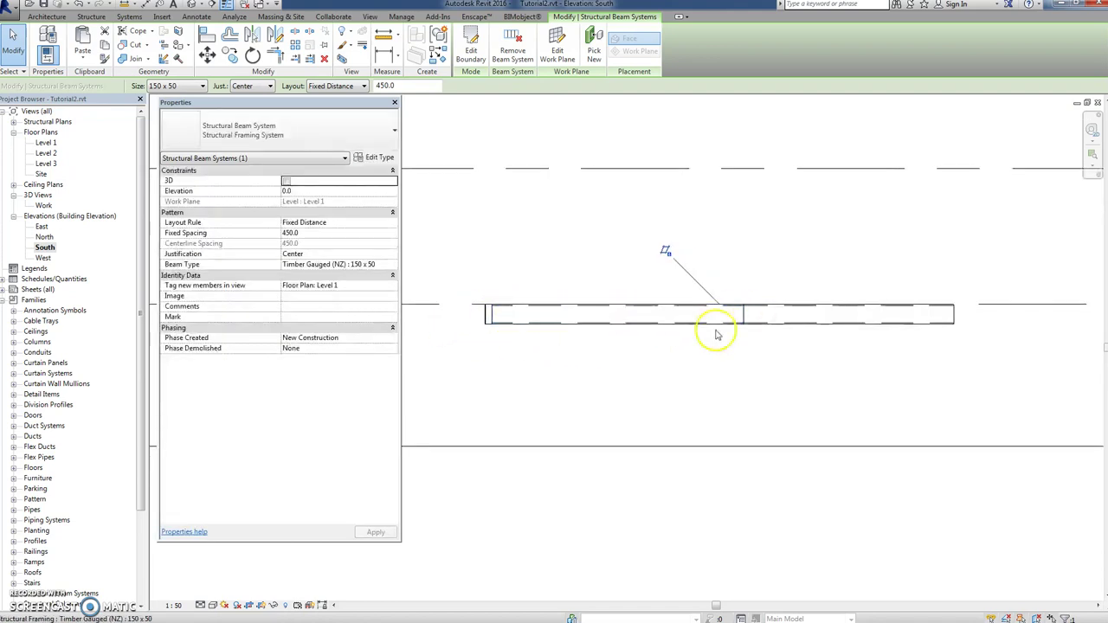
drag(447, 352, 990, 250)
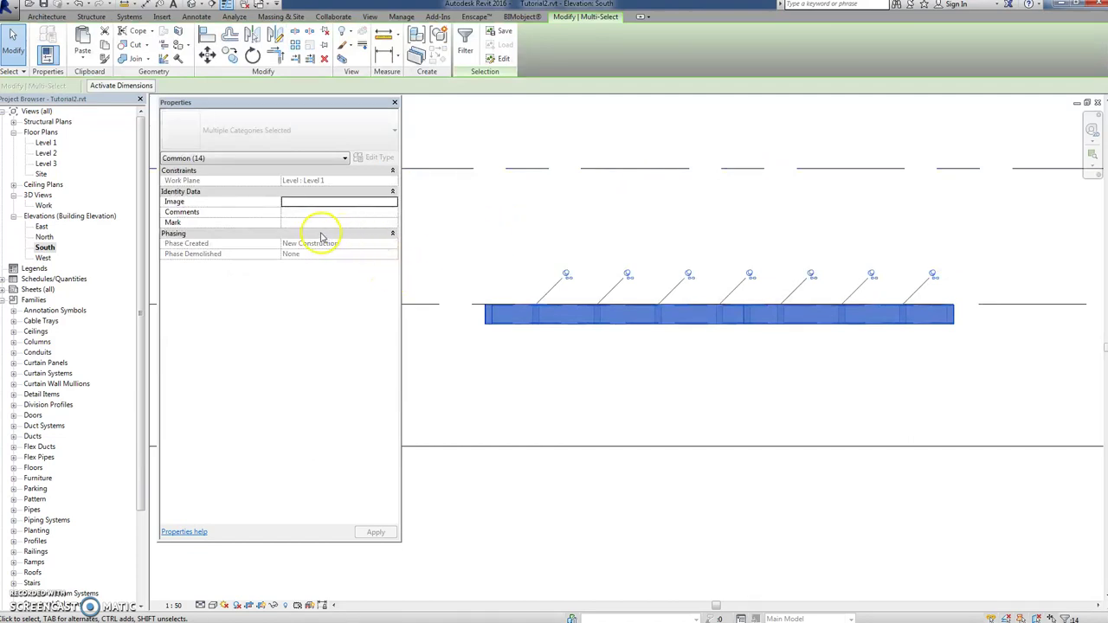
click(482, 249)
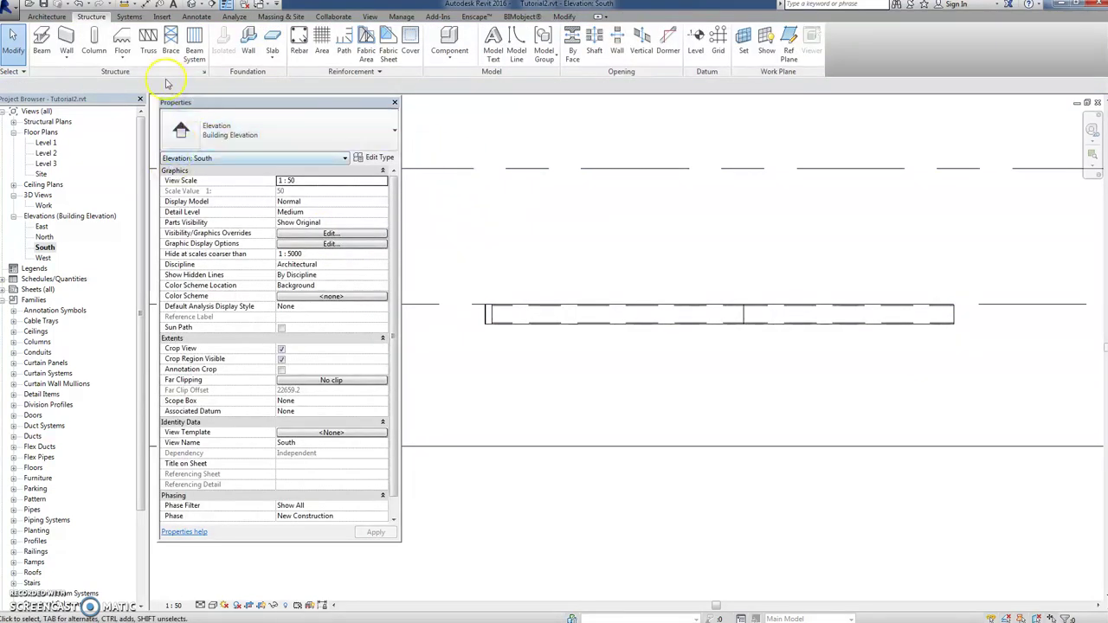
- In the Work 3D view, select all visible beams of that type, then clear the selection
double_click(44, 205)
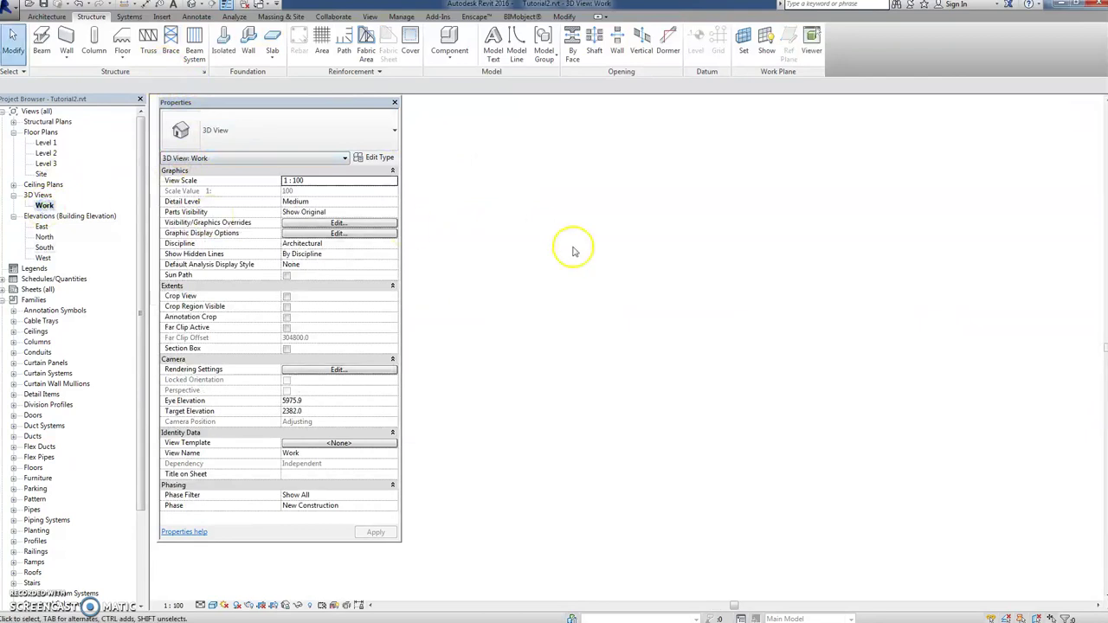
click(612, 363)
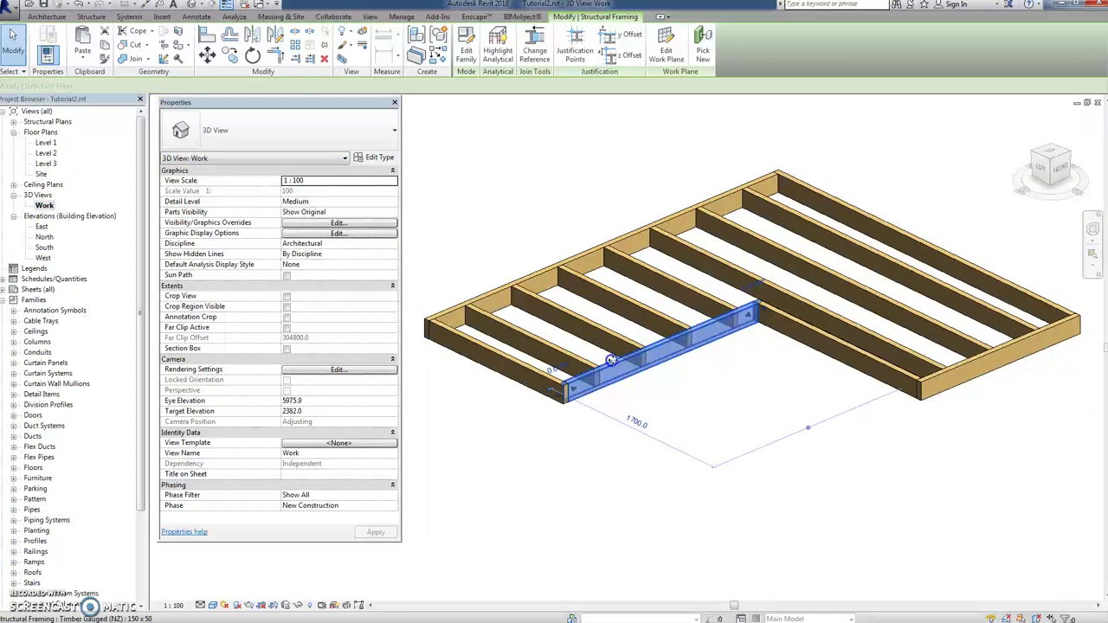
right_click(627, 362)
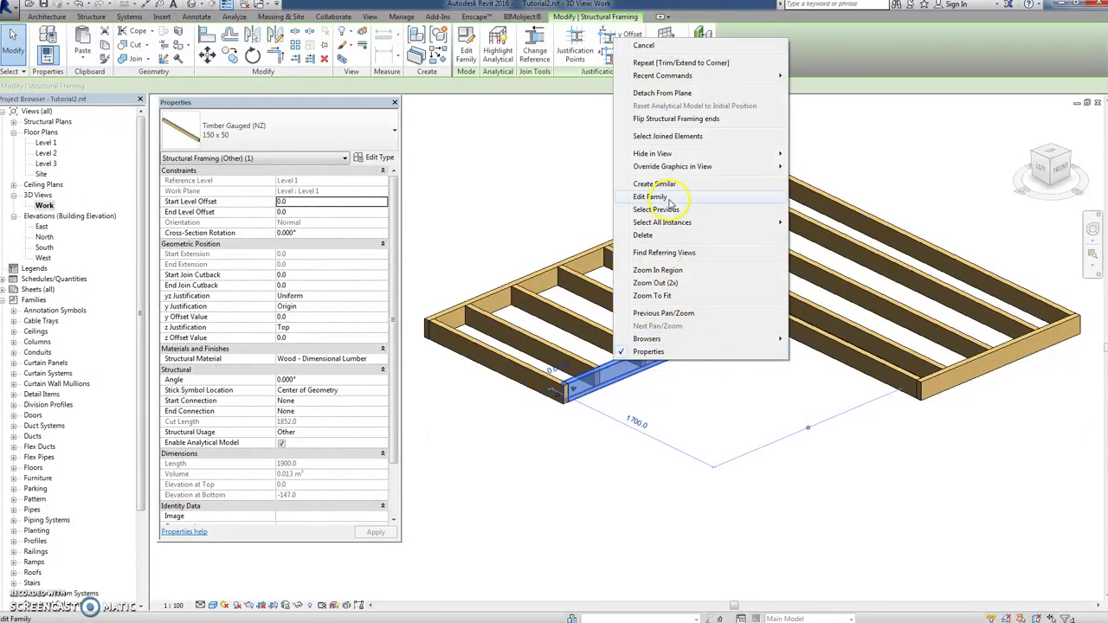
mouse_move(672, 223)
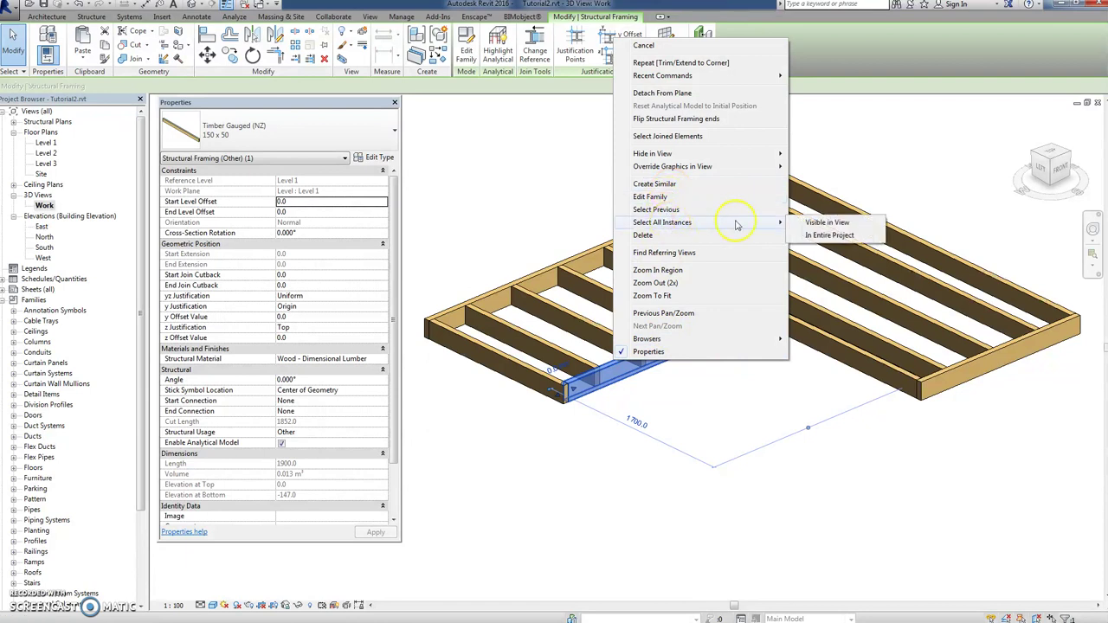
click(822, 224)
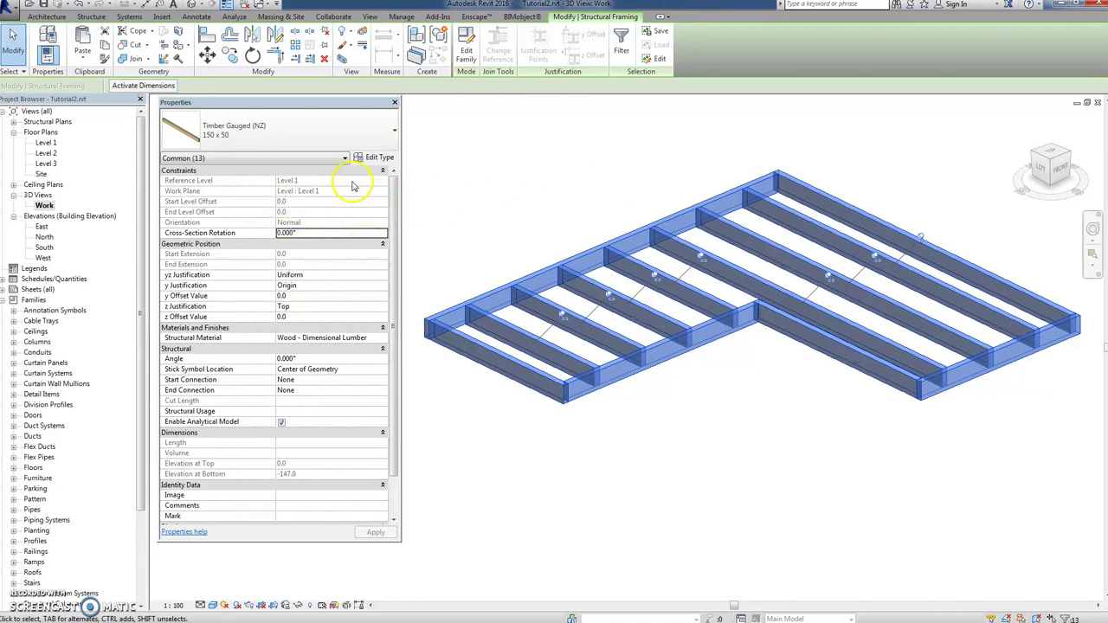
click(488, 214)
- Select the six perimeter edge beams, leaving the joist beam system out of the selection
click(625, 354)
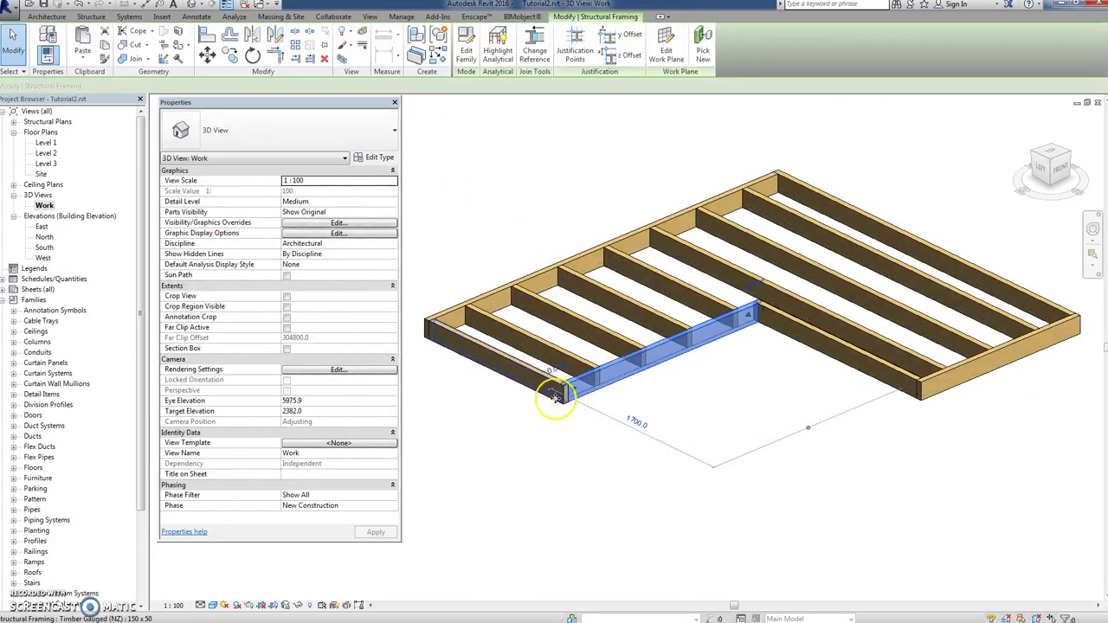
ctrl+click(539, 374)
ctrl+click(452, 311)
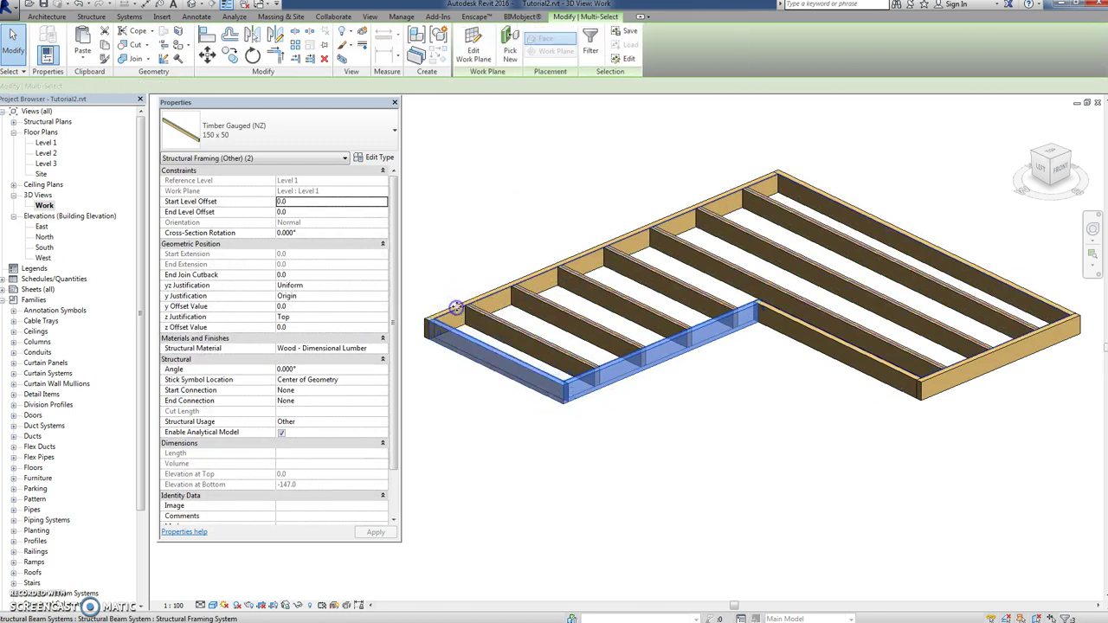
ctrl+click(441, 312)
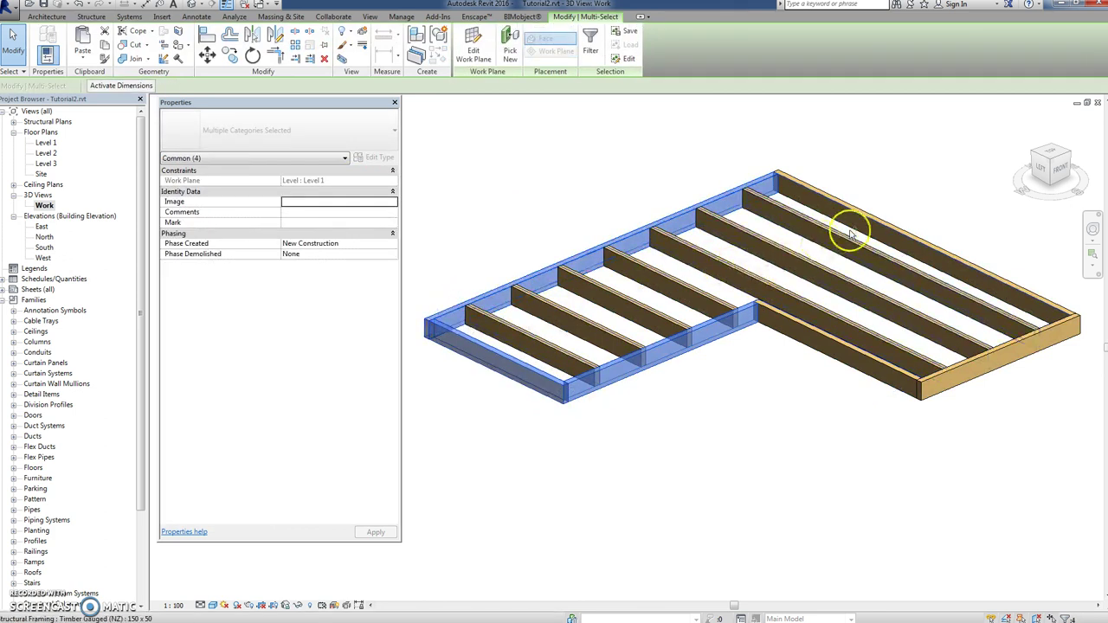
ctrl+click(900, 227)
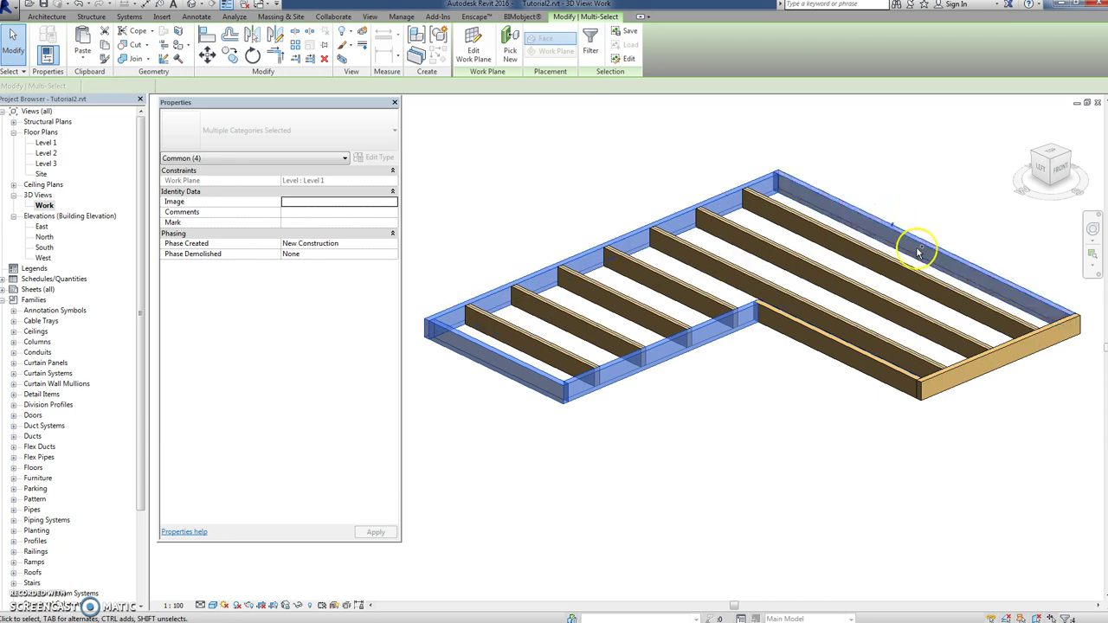
ctrl+click(1007, 350)
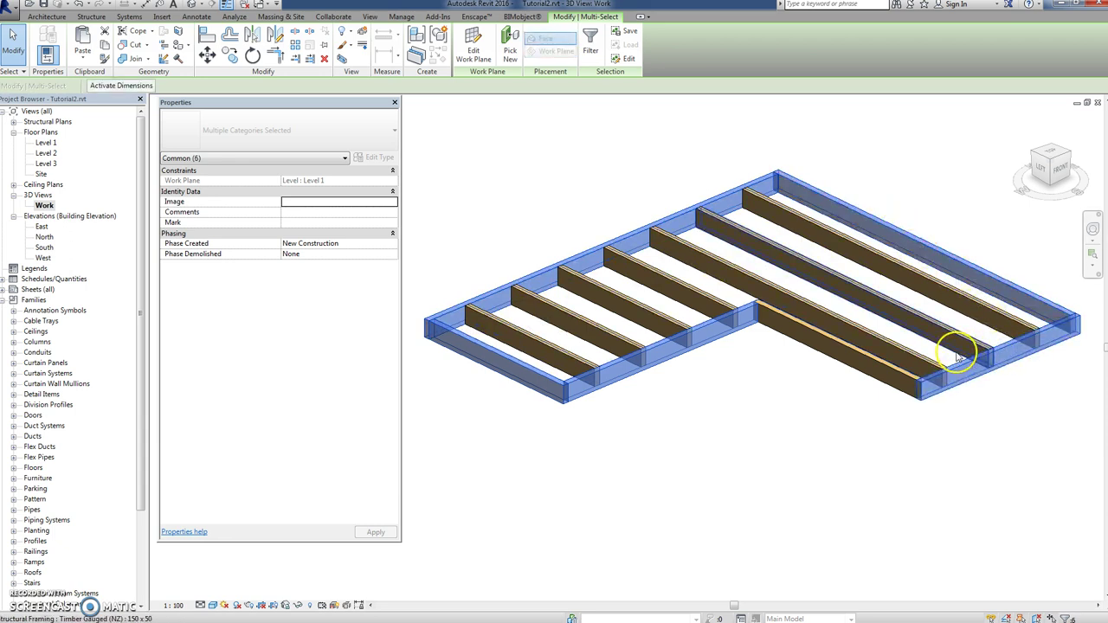
scroll(927, 357, up, 2)
scroll(924, 357, up, 2)
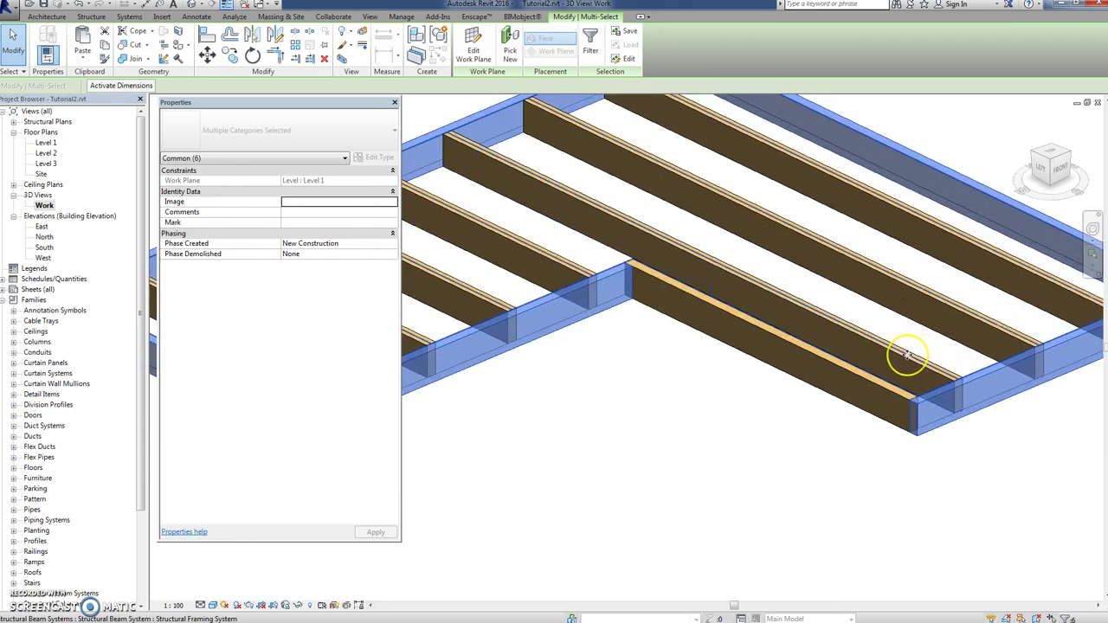
click(914, 348)
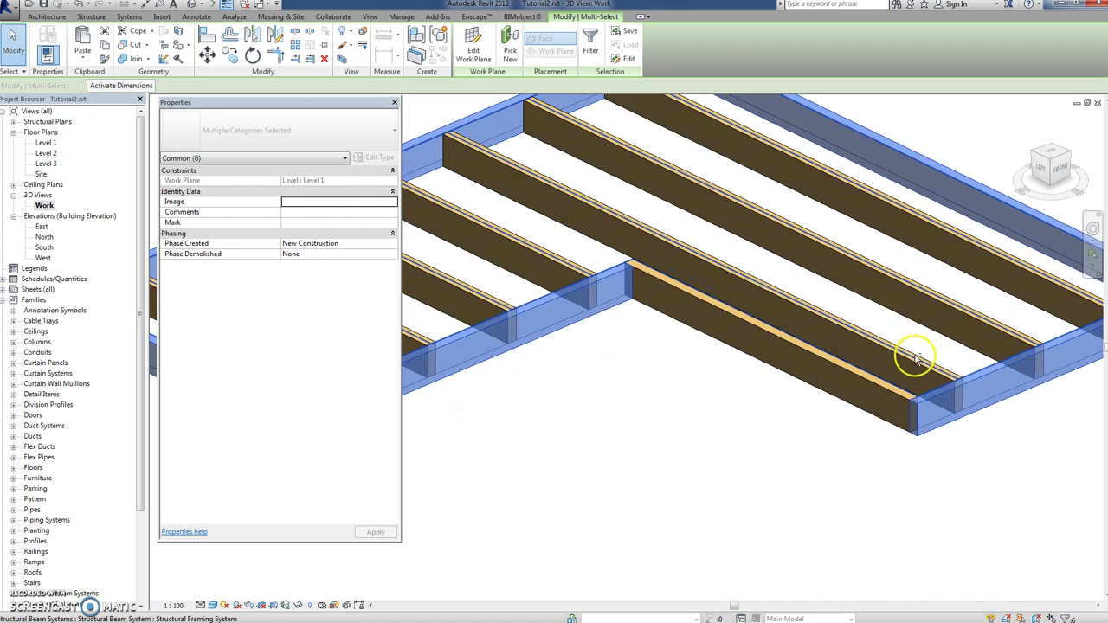
shift+click(918, 366)
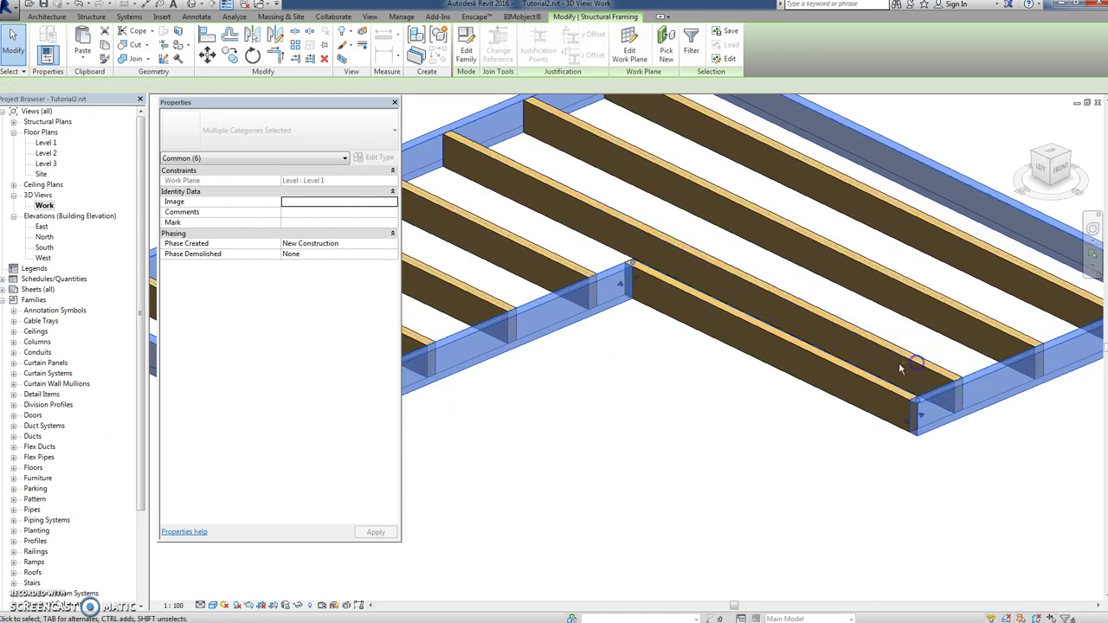
ctrl+click(829, 364)
- Set the selected beams' z Offset Value to -20 and apply it
scroll(746, 375, down, 3)
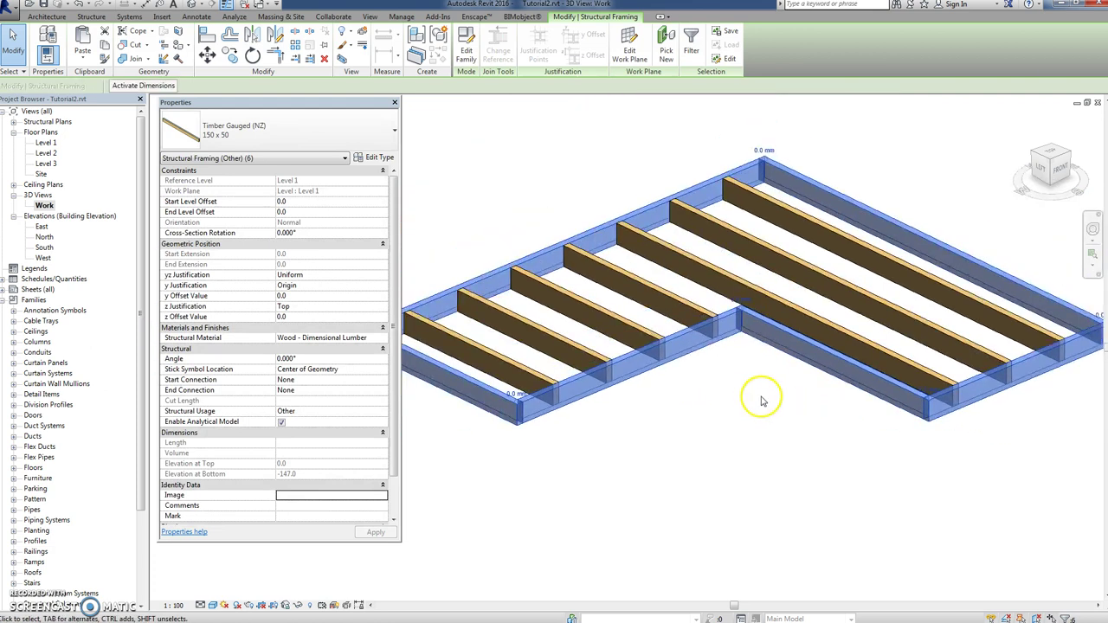
scroll(764, 390, down, 1)
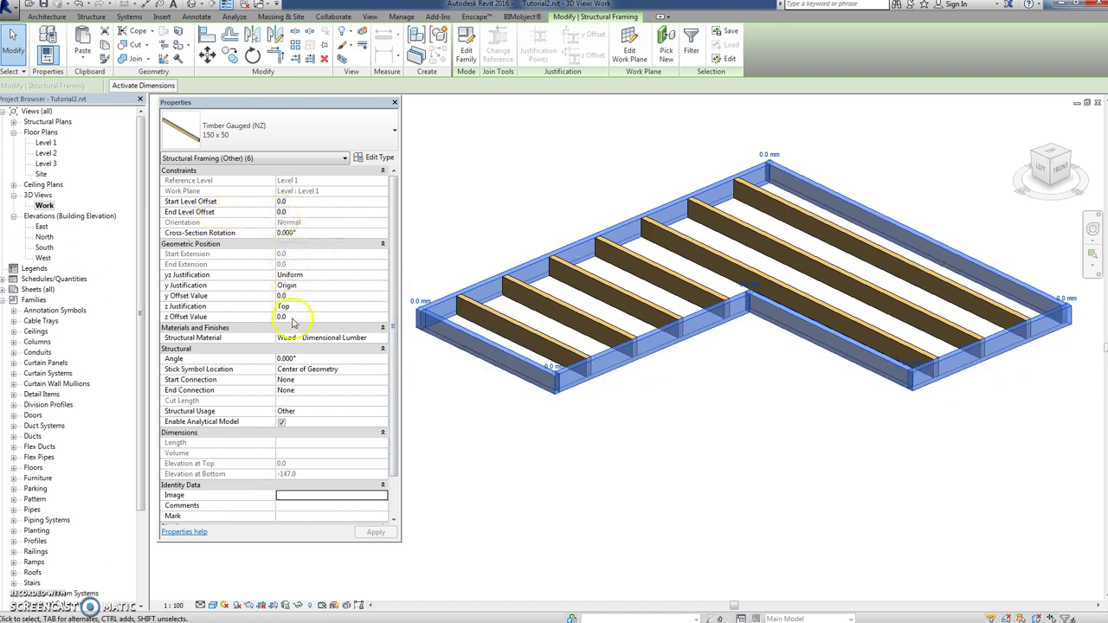
click(293, 317)
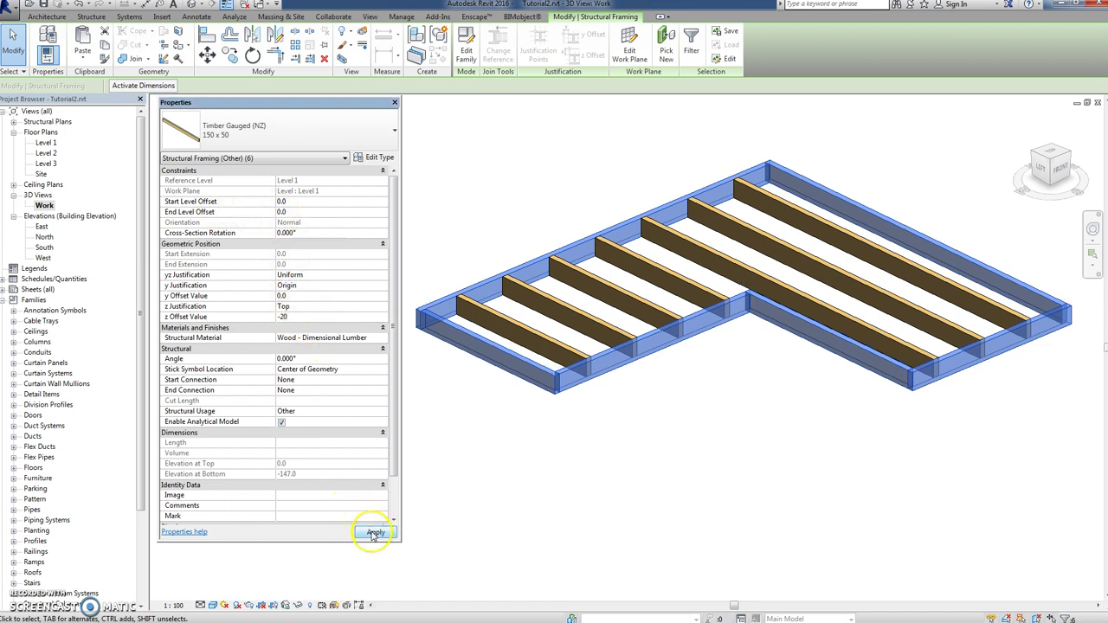
click(374, 535)
- Tab-select the joist beam system and set its Elevation to -20, then deselect
click(514, 477)
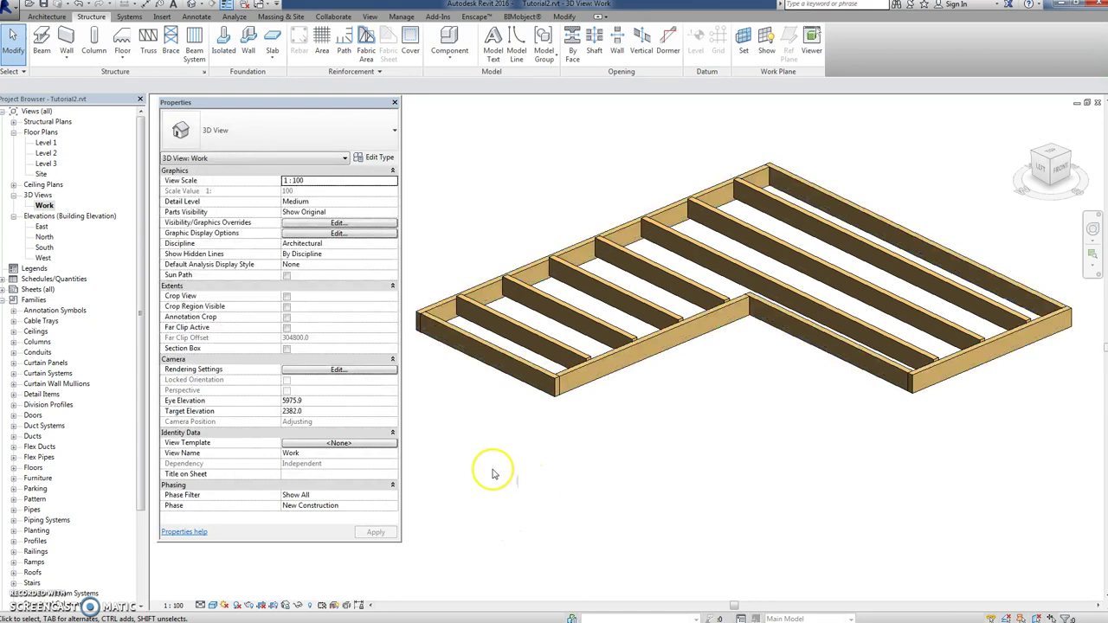
scroll(680, 351, up, 2)
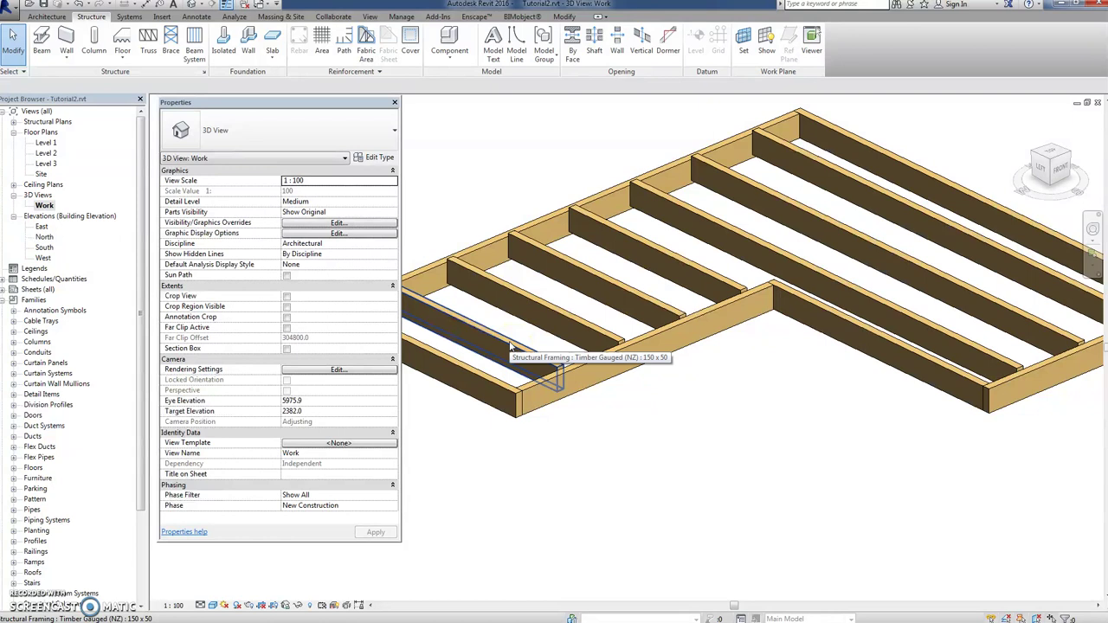
key(Tab)
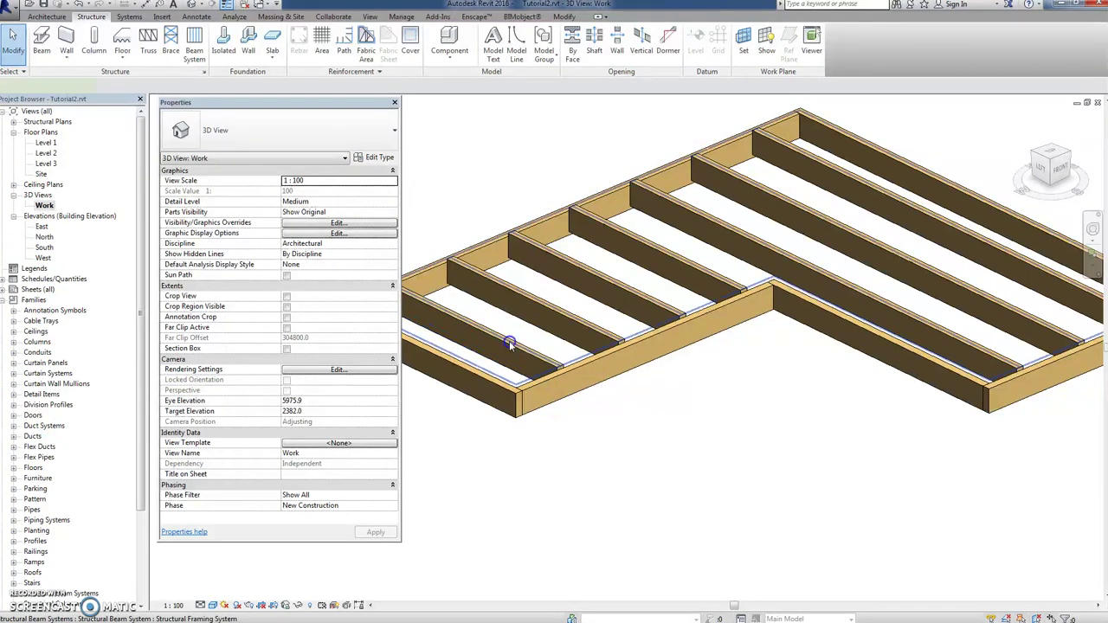
click(510, 344)
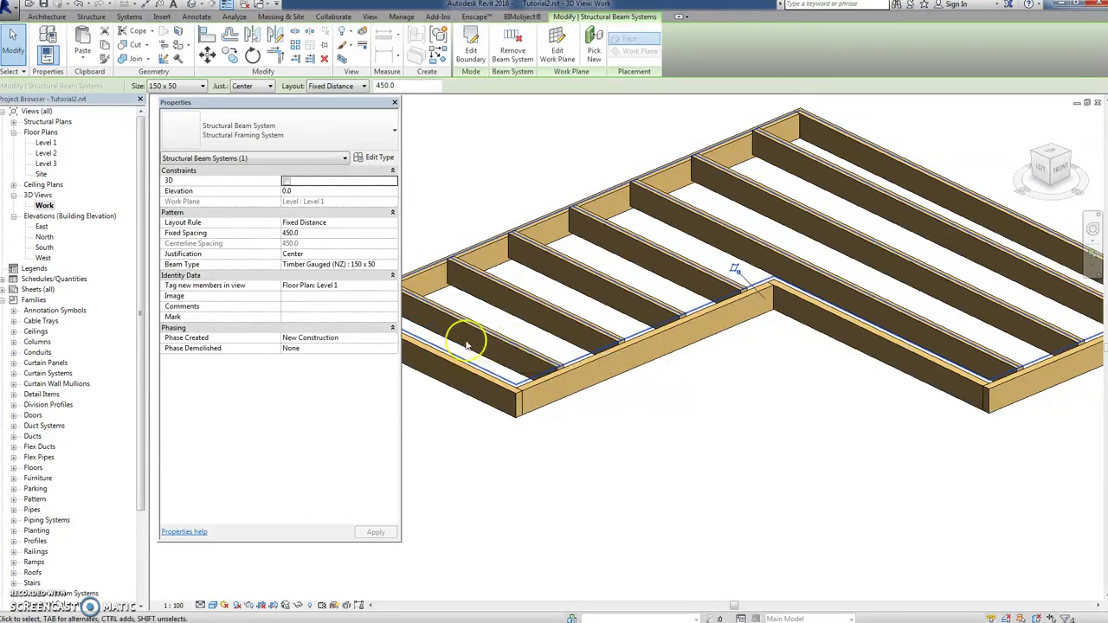
click(301, 191)
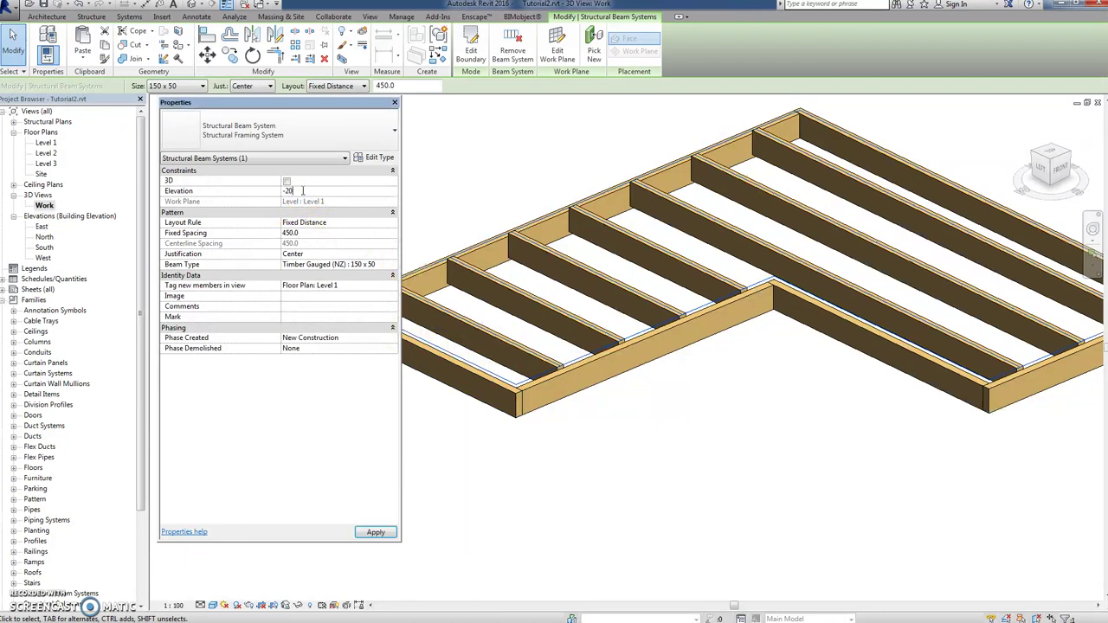
text(-20)
click(375, 532)
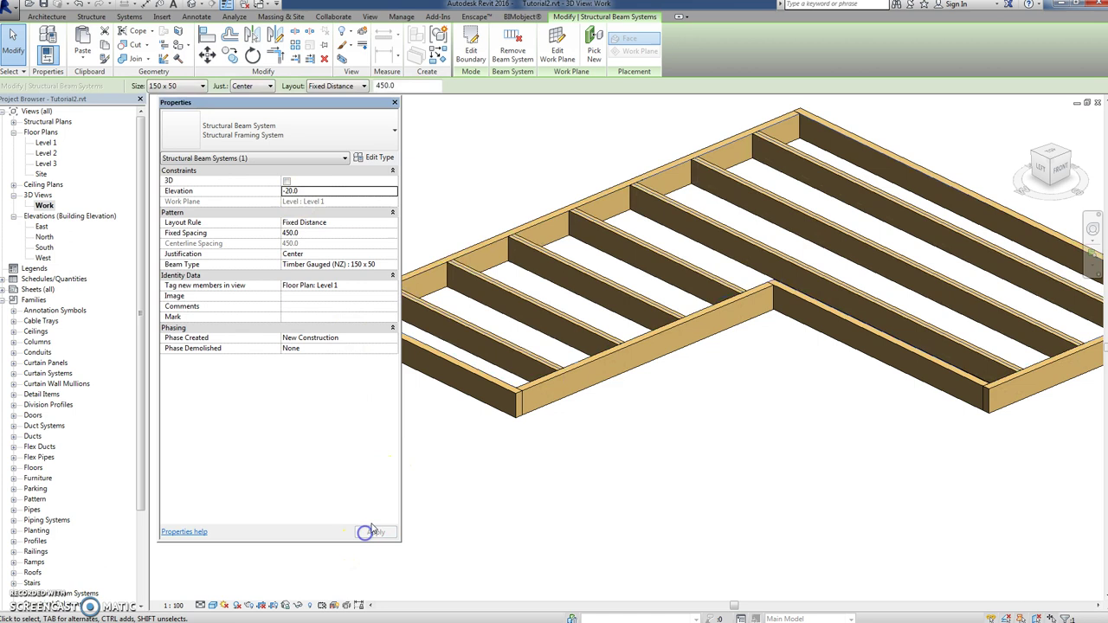
click(568, 470)
scroll(577, 468, down, 1)
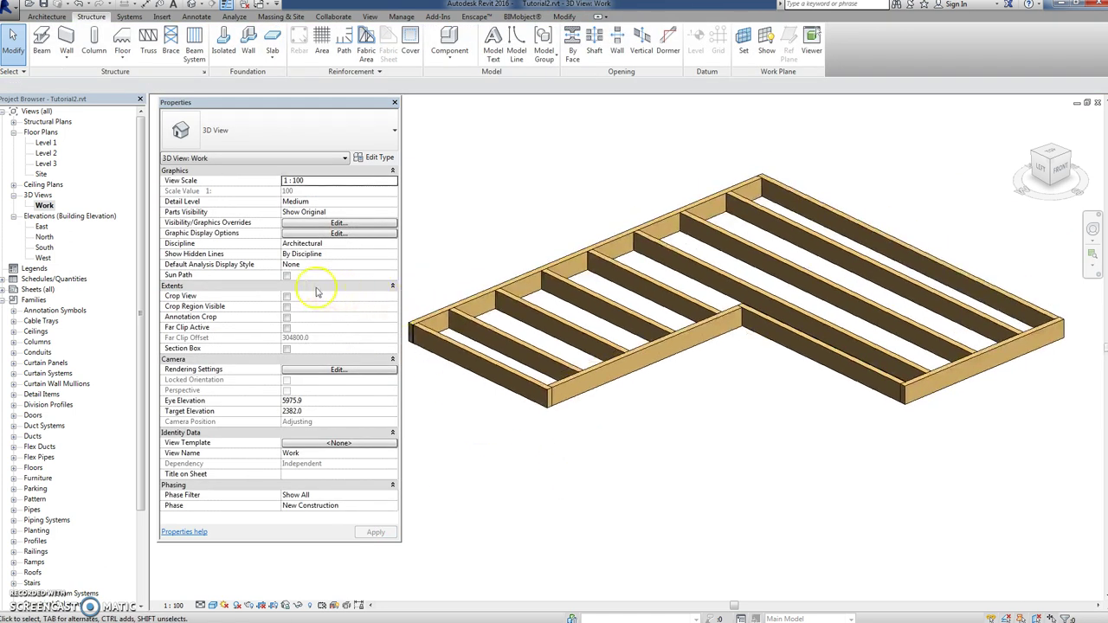
- Open the South elevation and pan it to reveal the level heads
double_click(43, 248)
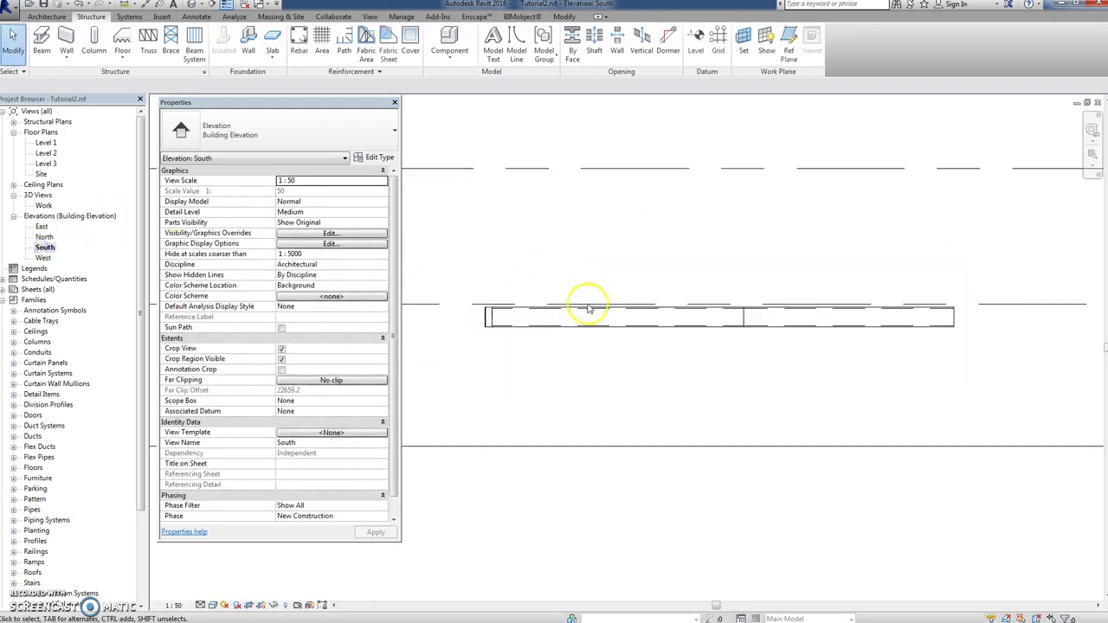
scroll(482, 329, up, 3)
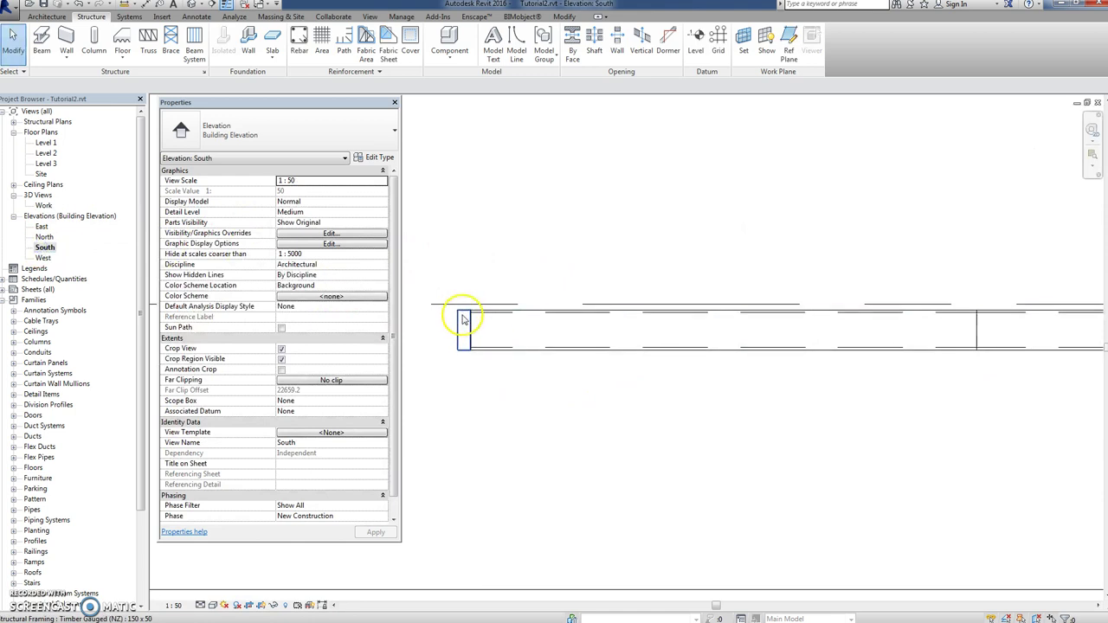
scroll(465, 317, down, 5)
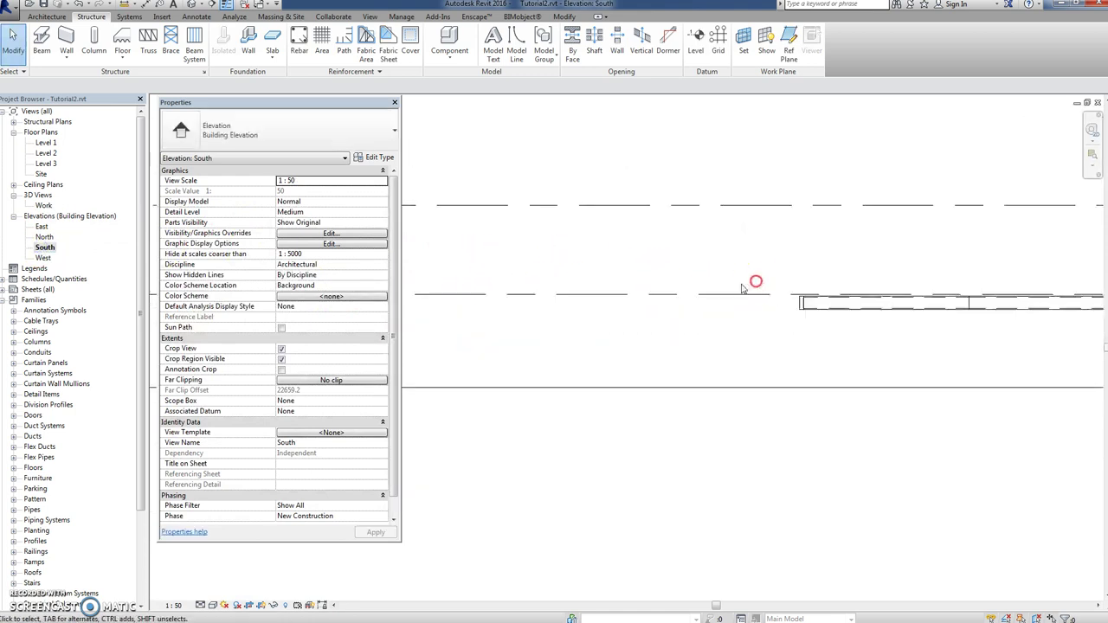
scroll(566, 294, down, 1)
middle_drag(566, 294, 699, 304)
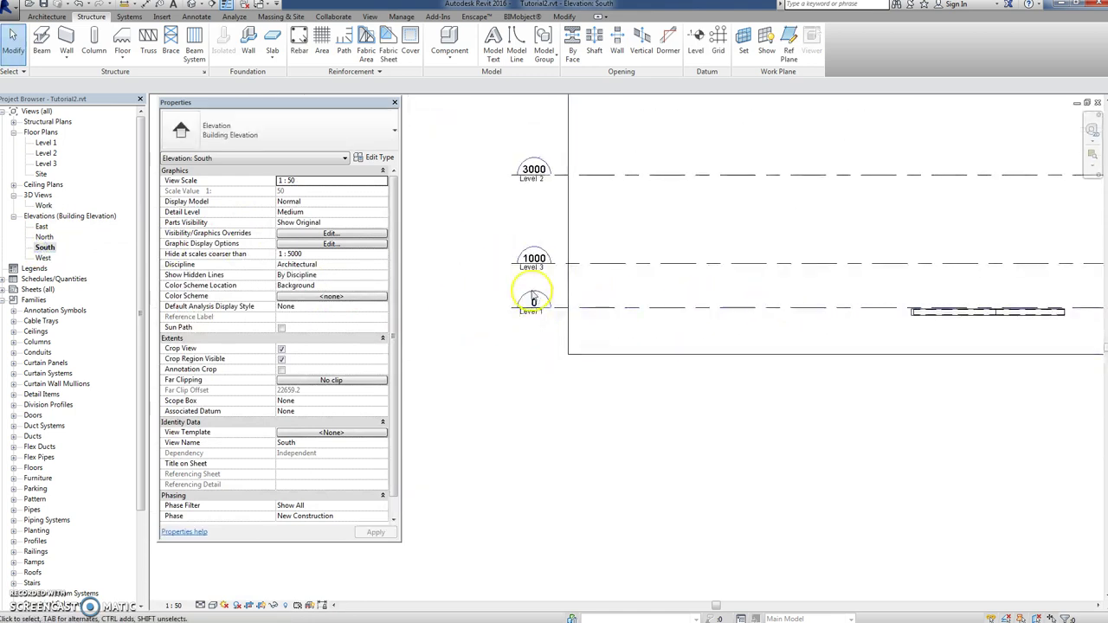
- Open the Level 3 floor plan and confirm its View Range bottom is Unlimited
double_click(50, 163)
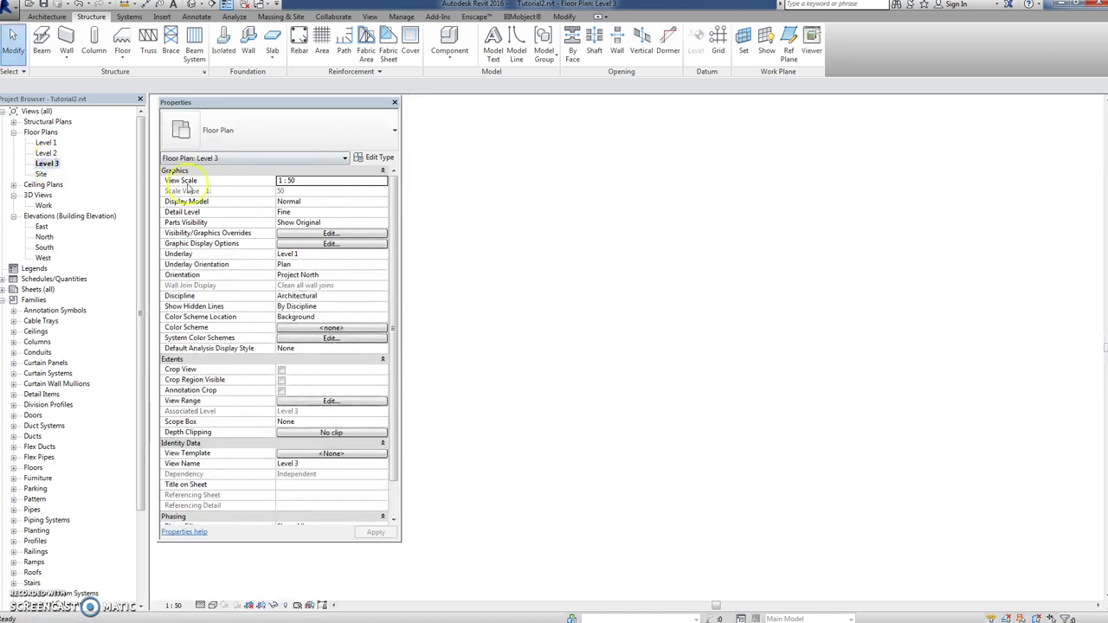
middle_drag(474, 236, 424, 244)
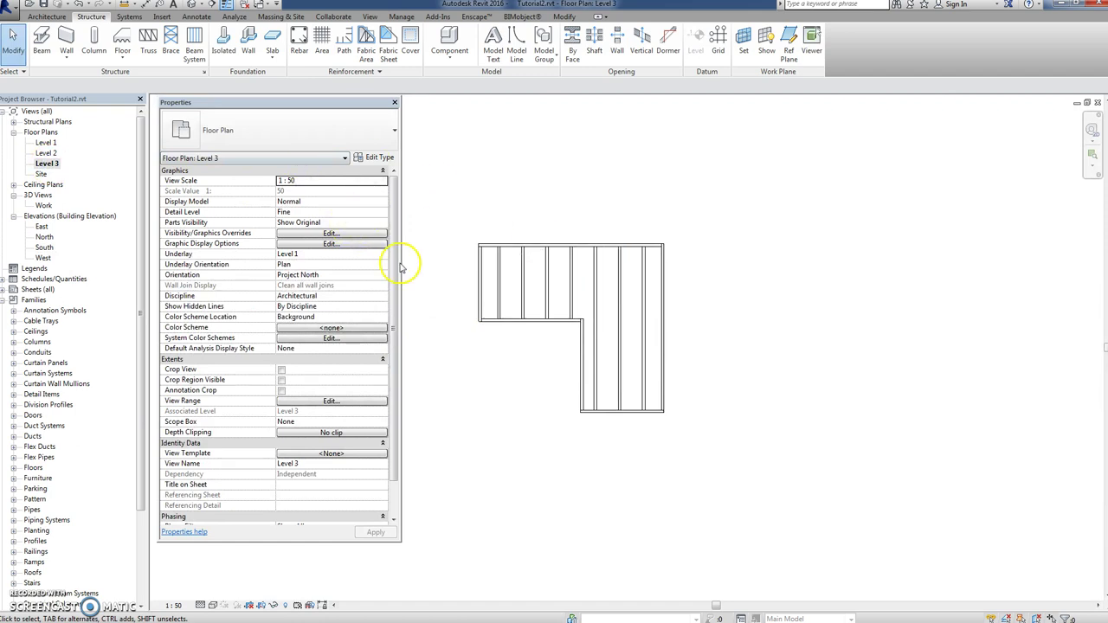
click(331, 402)
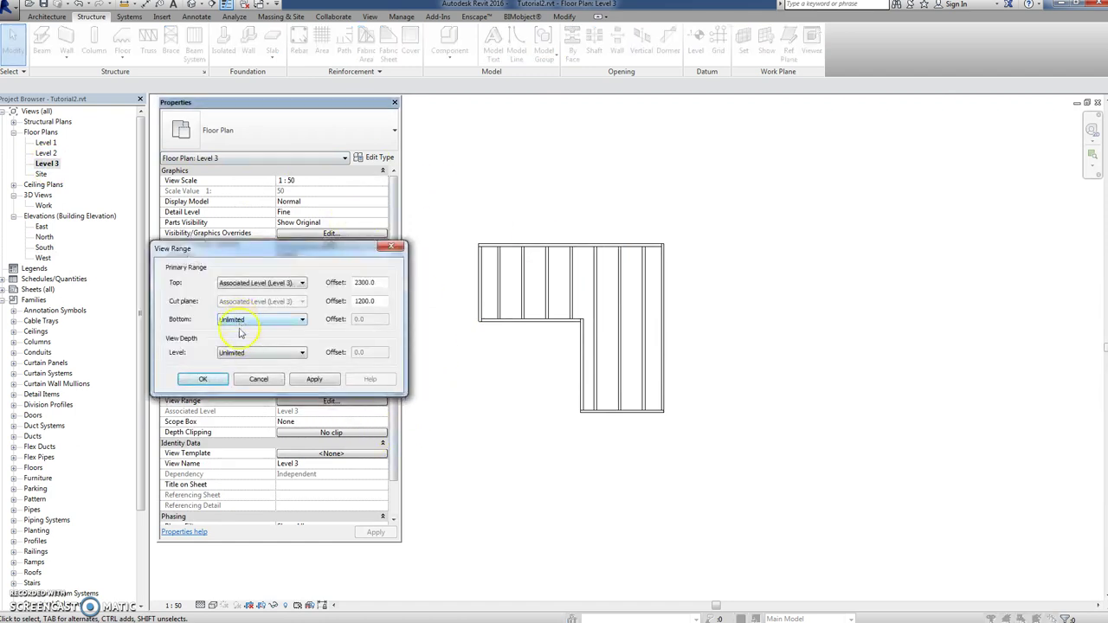
click(206, 380)
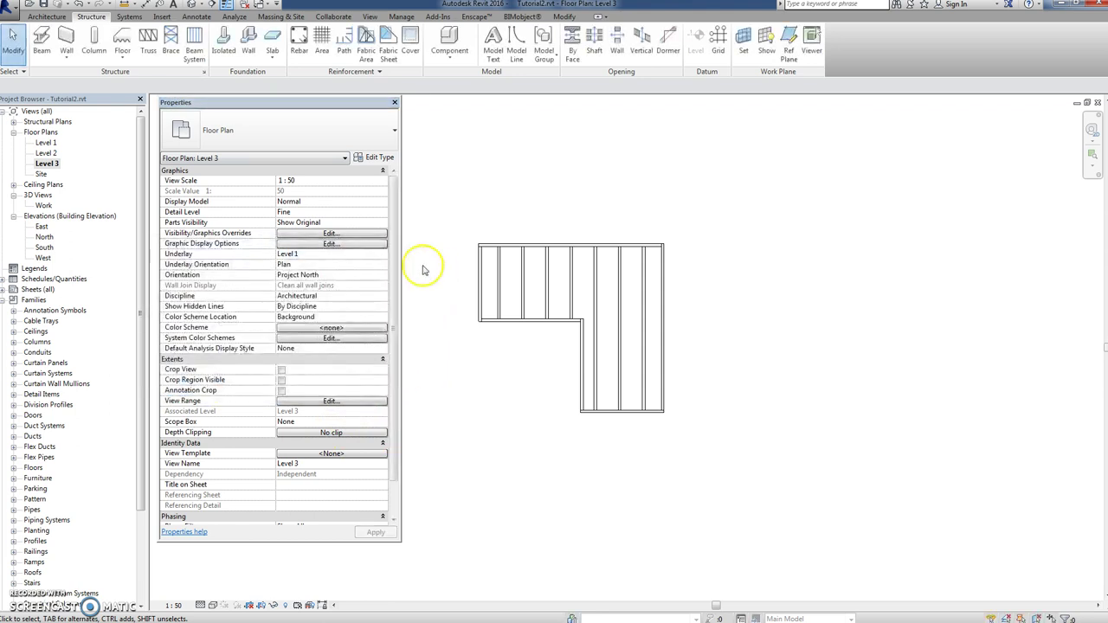
scroll(541, 212, up, 2)
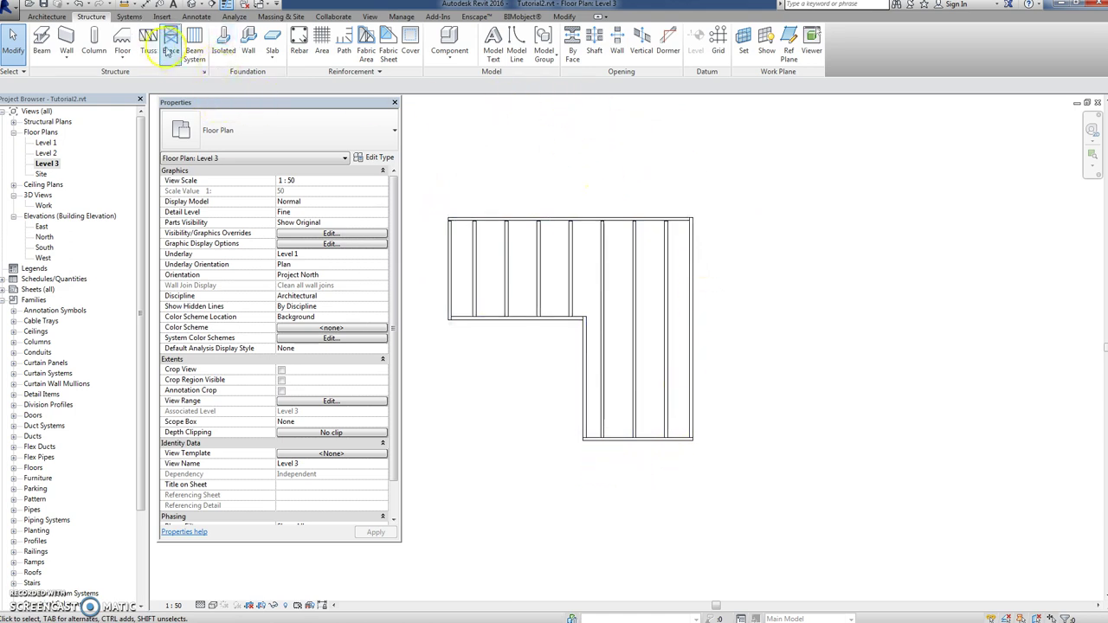
- Sketch a beam system boundary by picking the six edges of the L-shaped deck
click(194, 39)
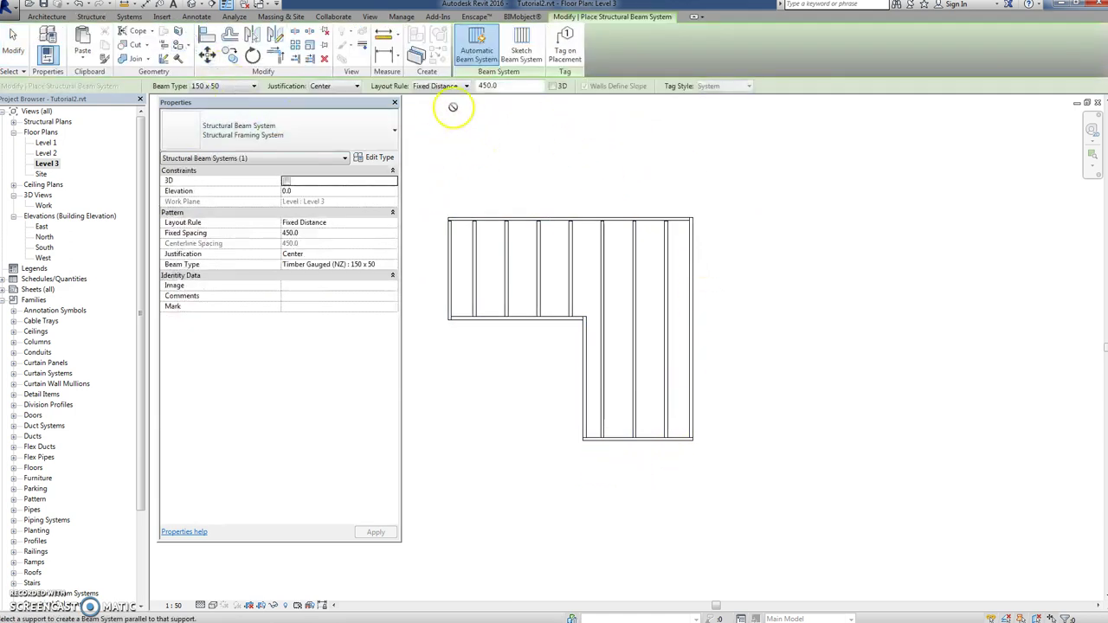
click(521, 47)
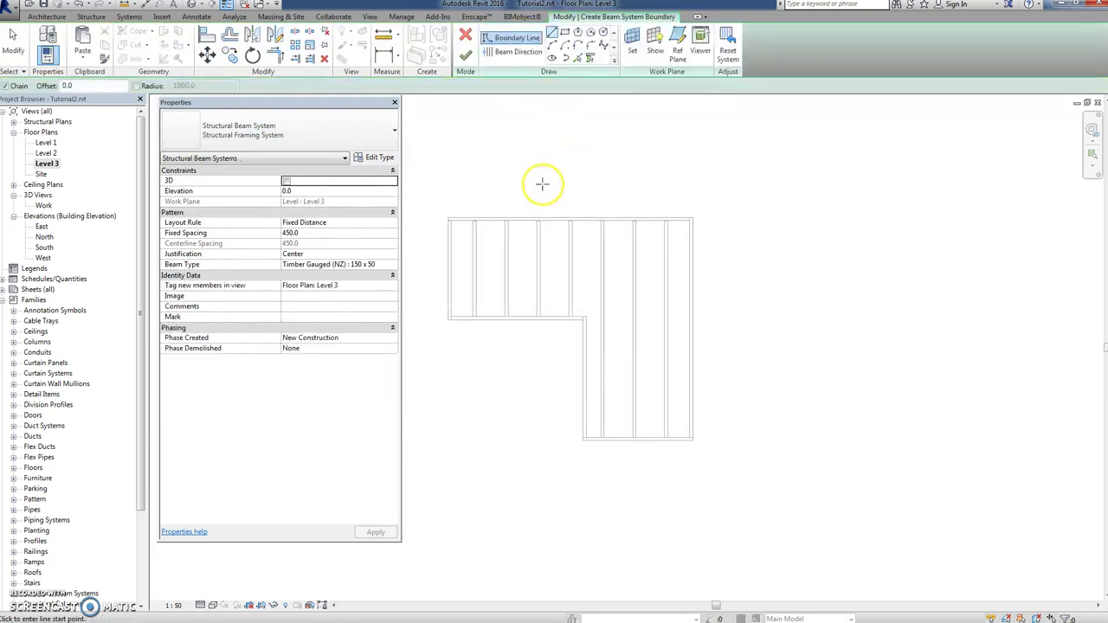
click(578, 58)
click(526, 217)
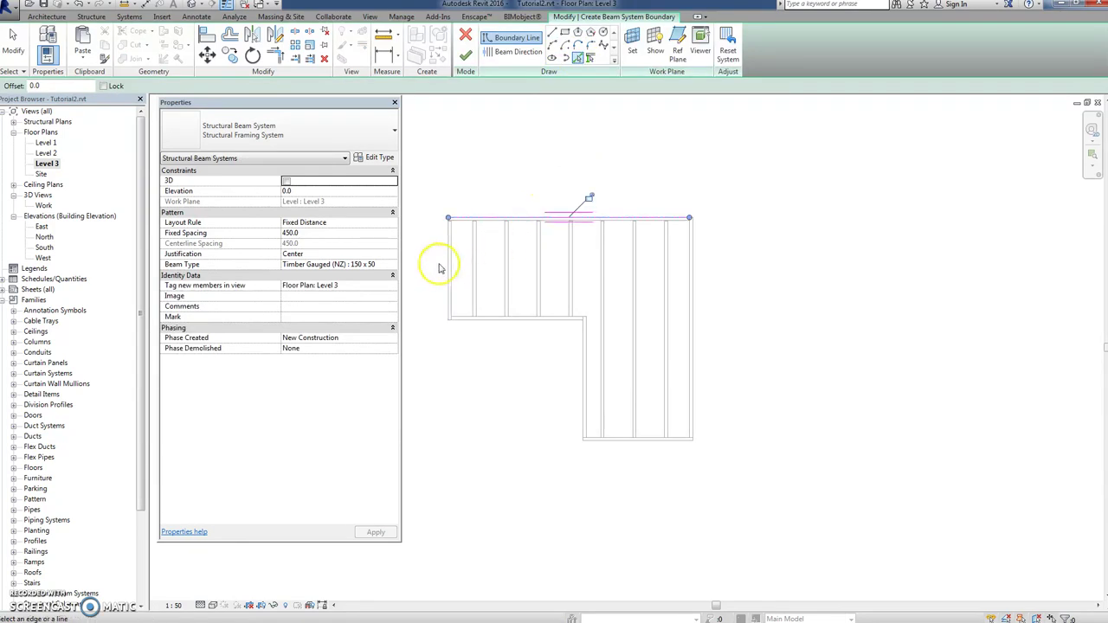
click(448, 260)
click(501, 322)
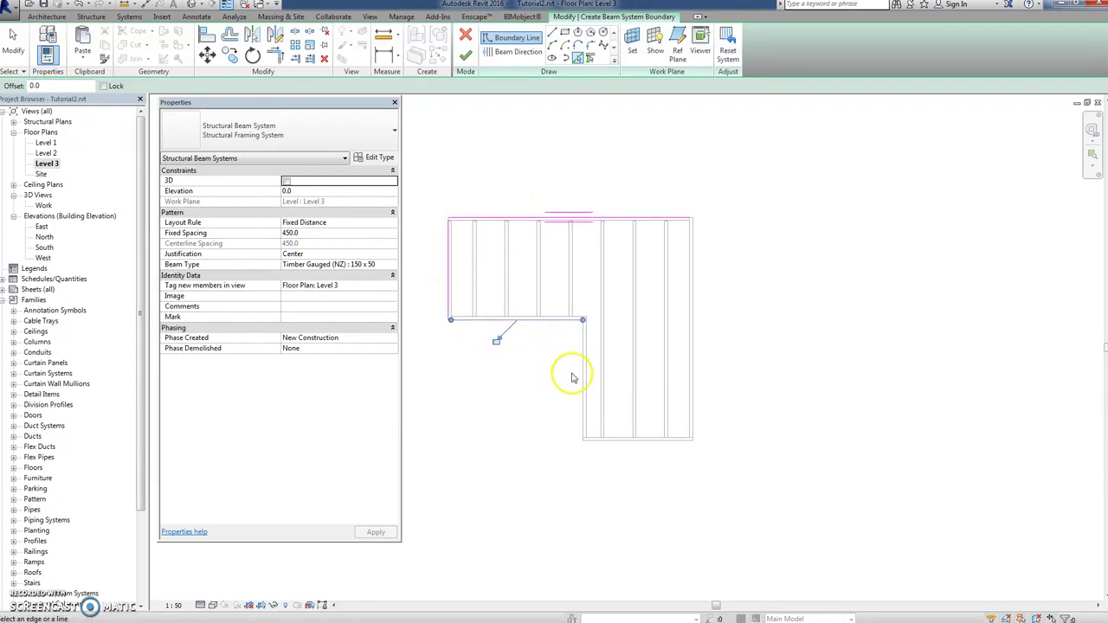
click(583, 372)
click(620, 444)
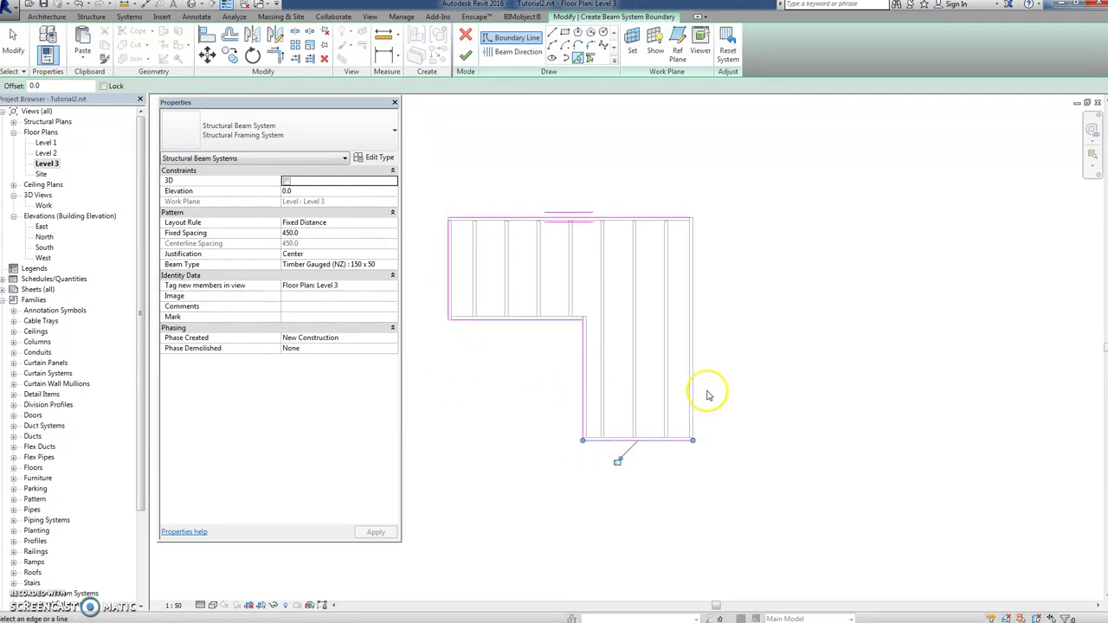
click(694, 385)
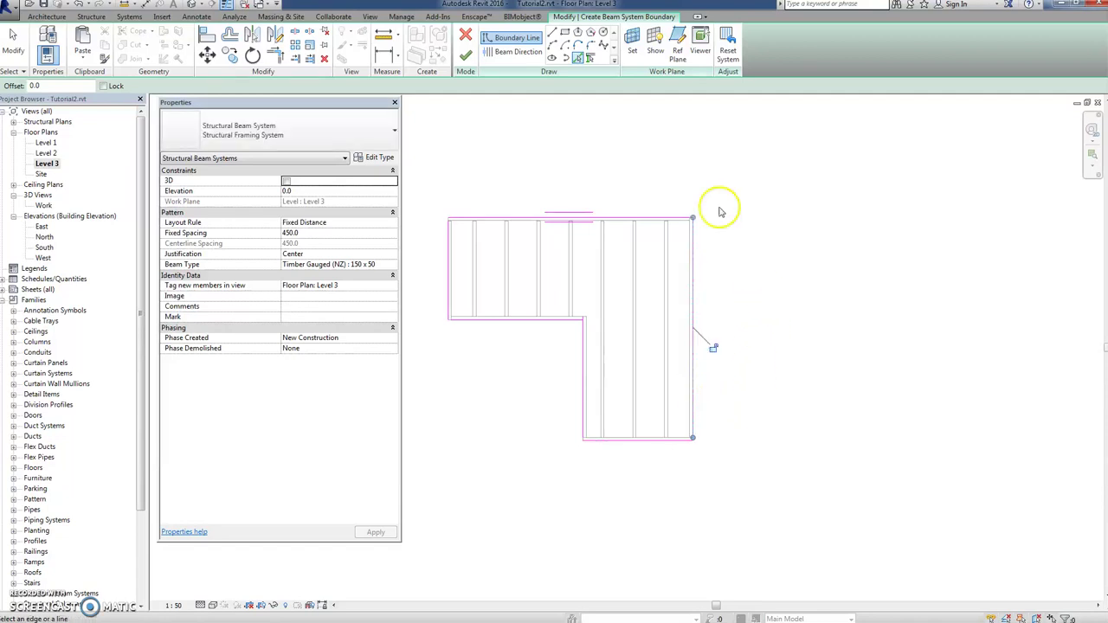
- Trim/extend the boundary lines into closed corners and finish the 150 x 50 beam system
click(275, 57)
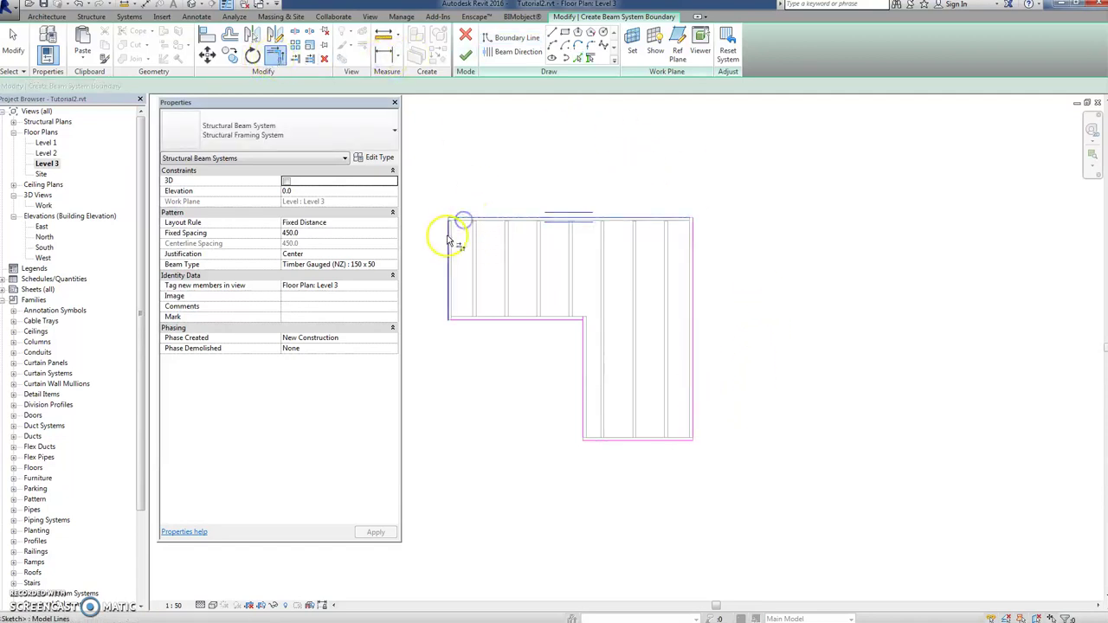
click(449, 239)
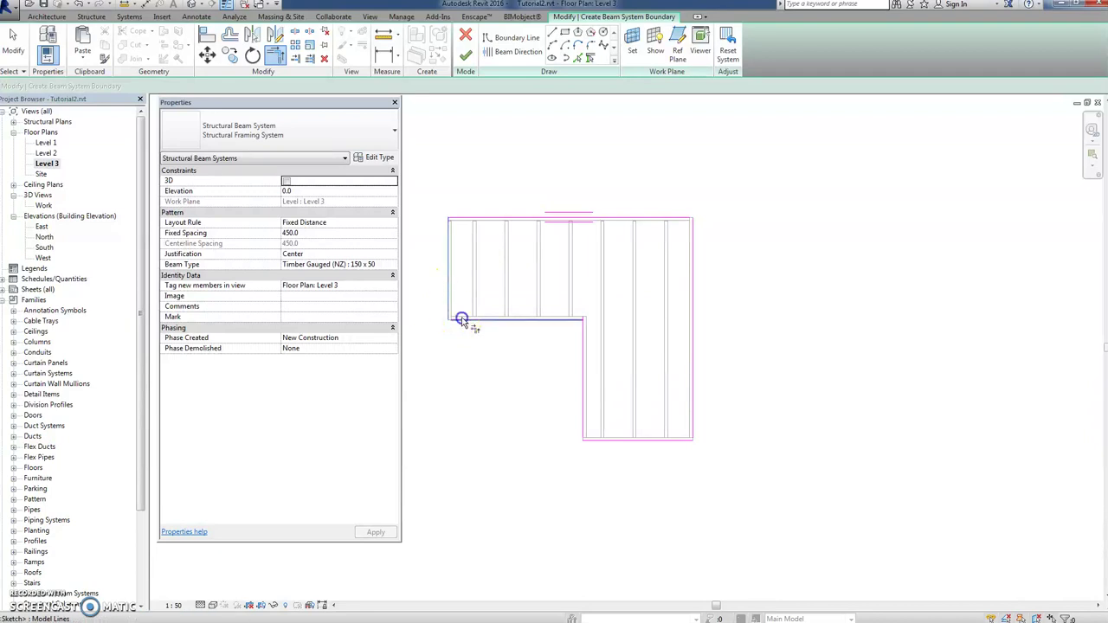
click(563, 326)
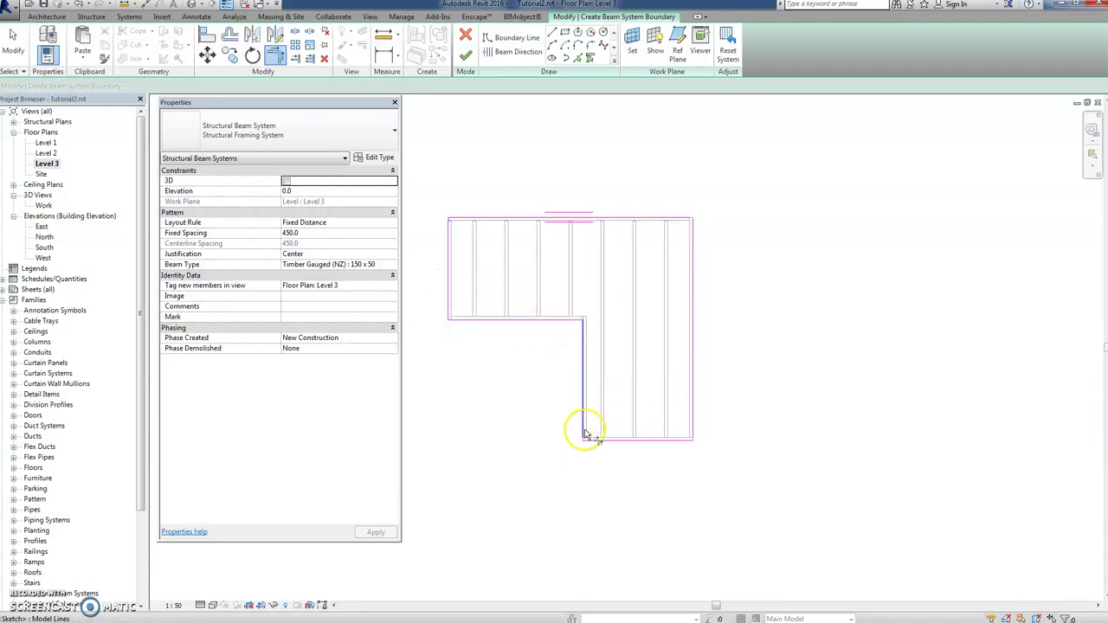
click(667, 442)
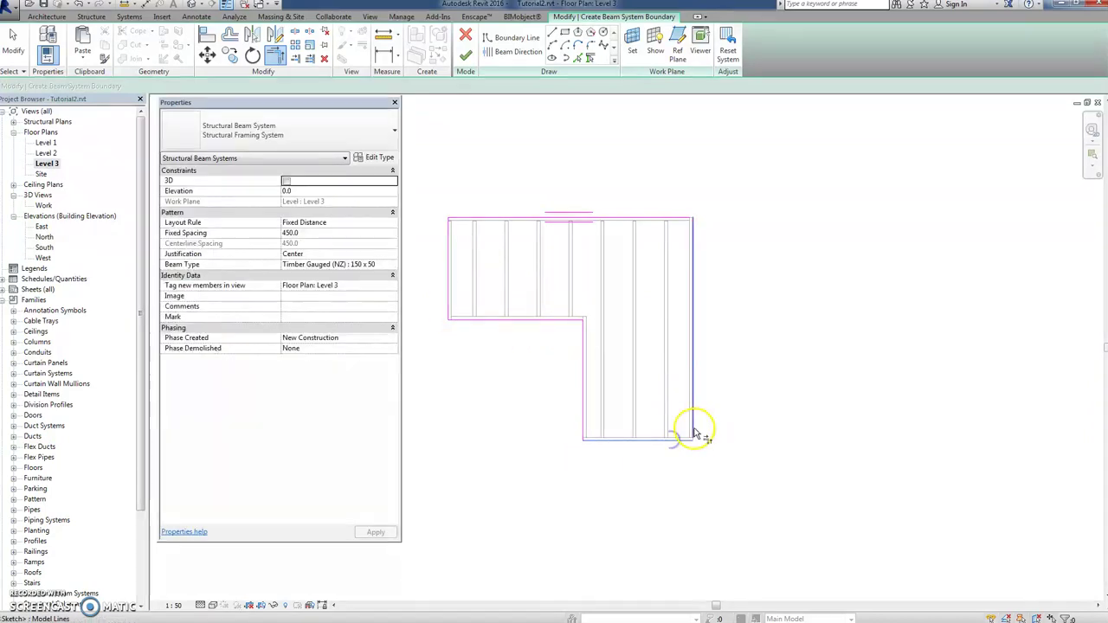
click(676, 220)
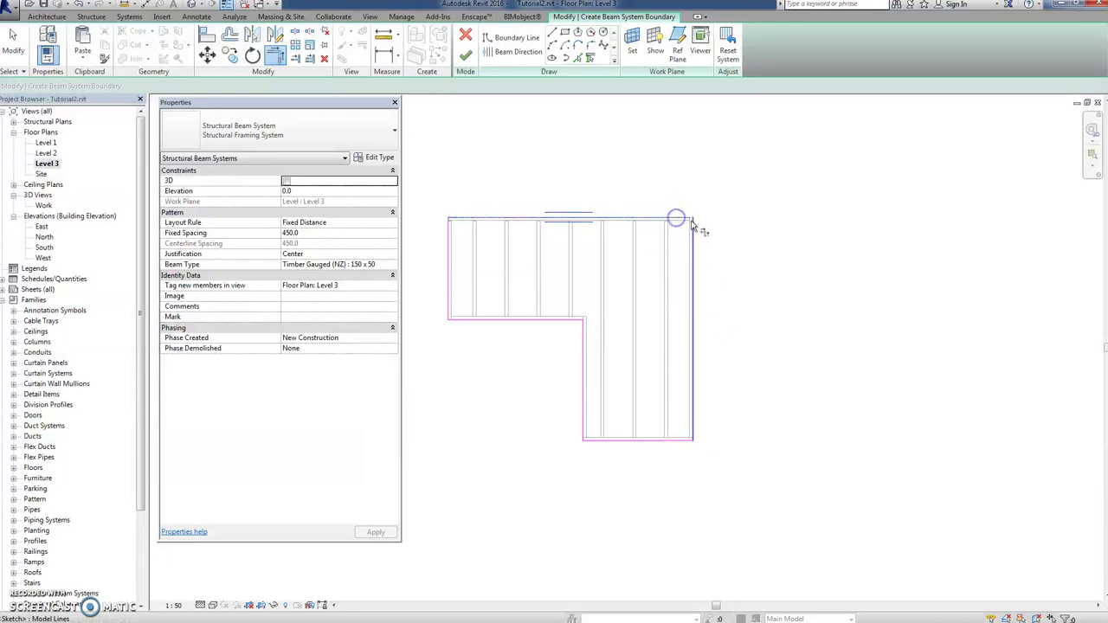
scroll(433, 215, up, 2)
scroll(473, 224, up, 4)
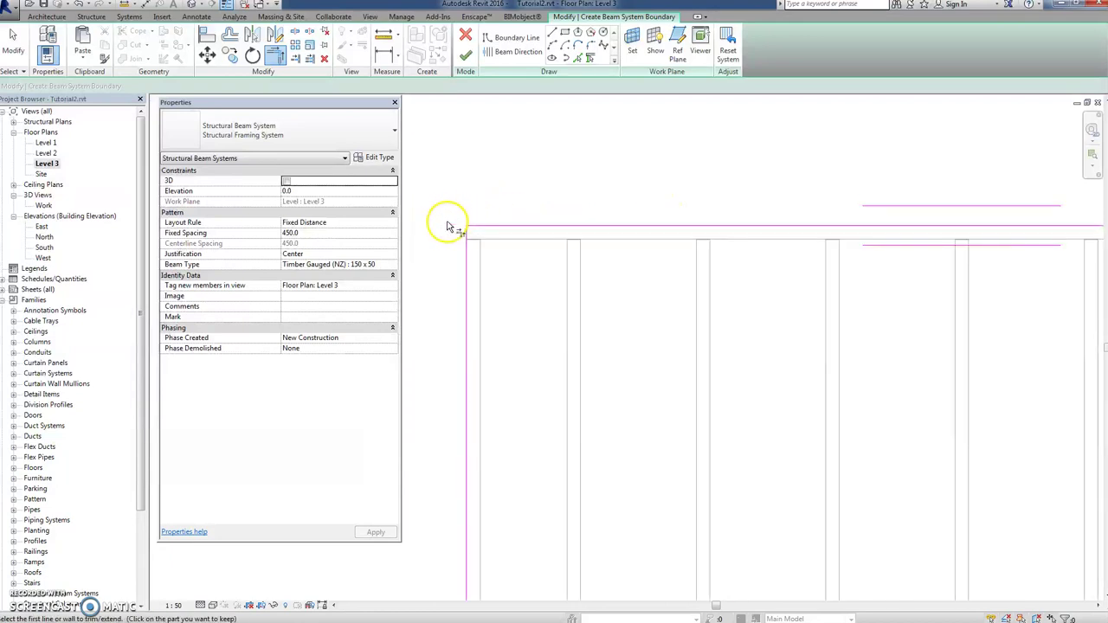
scroll(499, 274, up, 4)
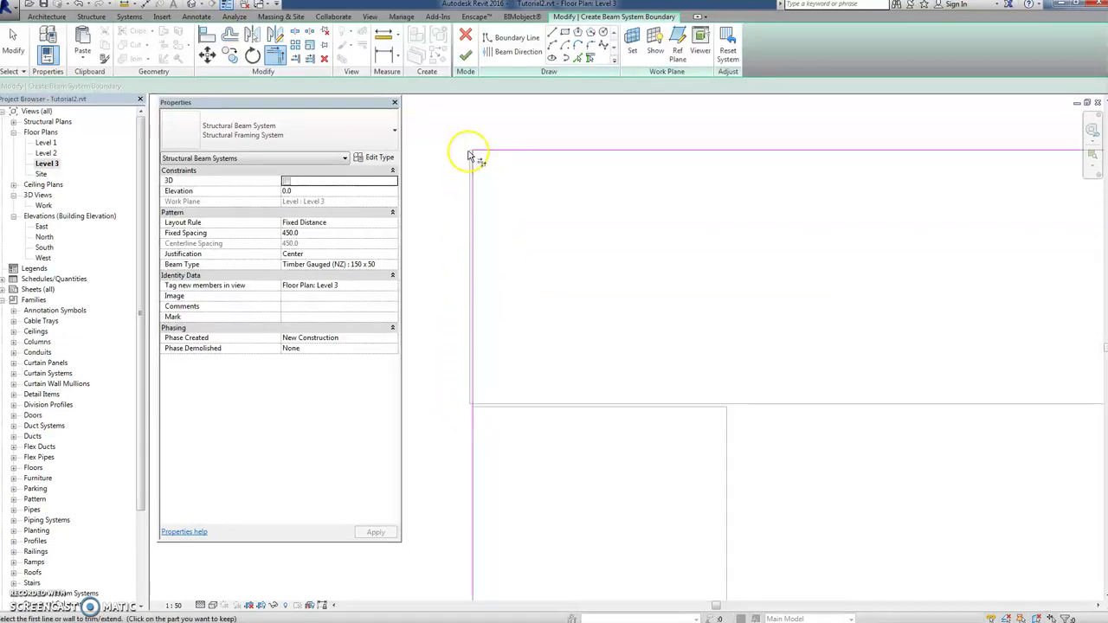
scroll(545, 182, down, 4)
scroll(619, 194, down, 5)
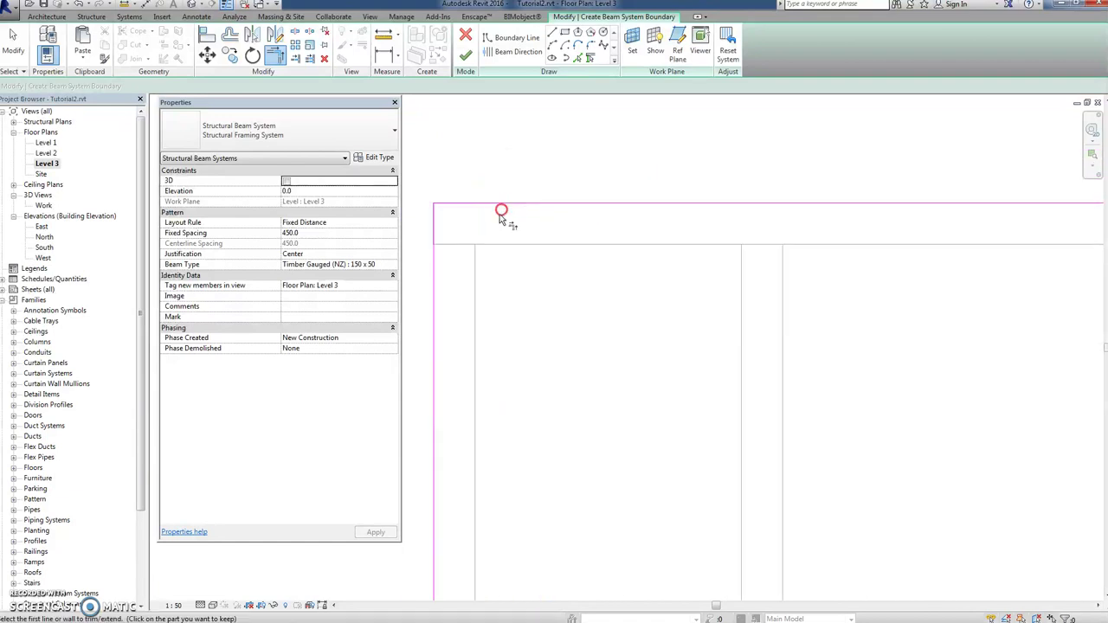
scroll(612, 174, down, 2)
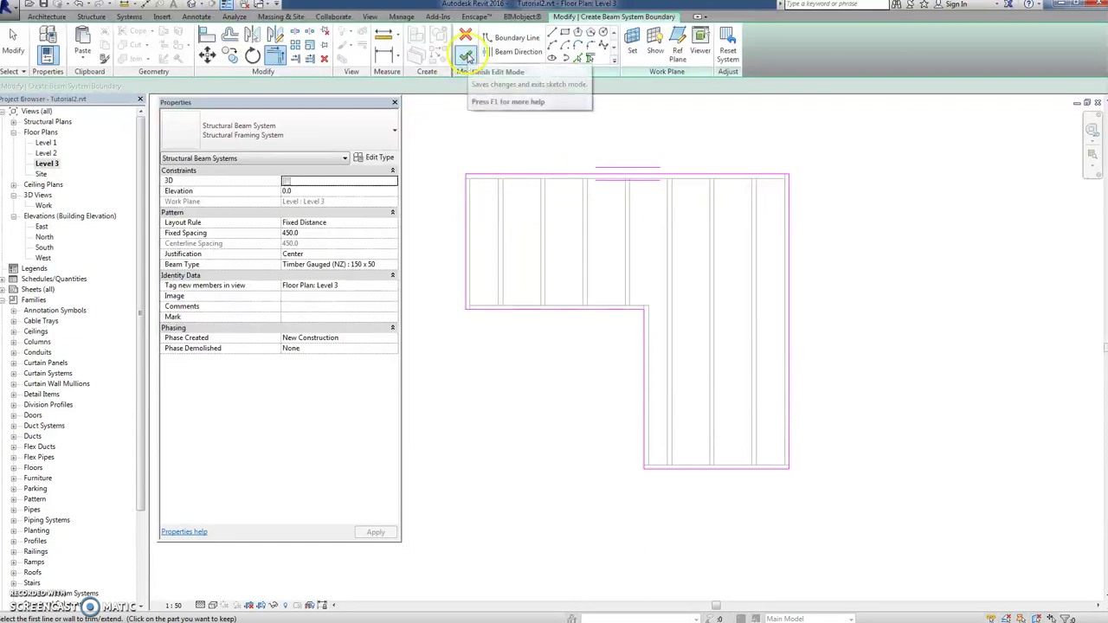
click(466, 57)
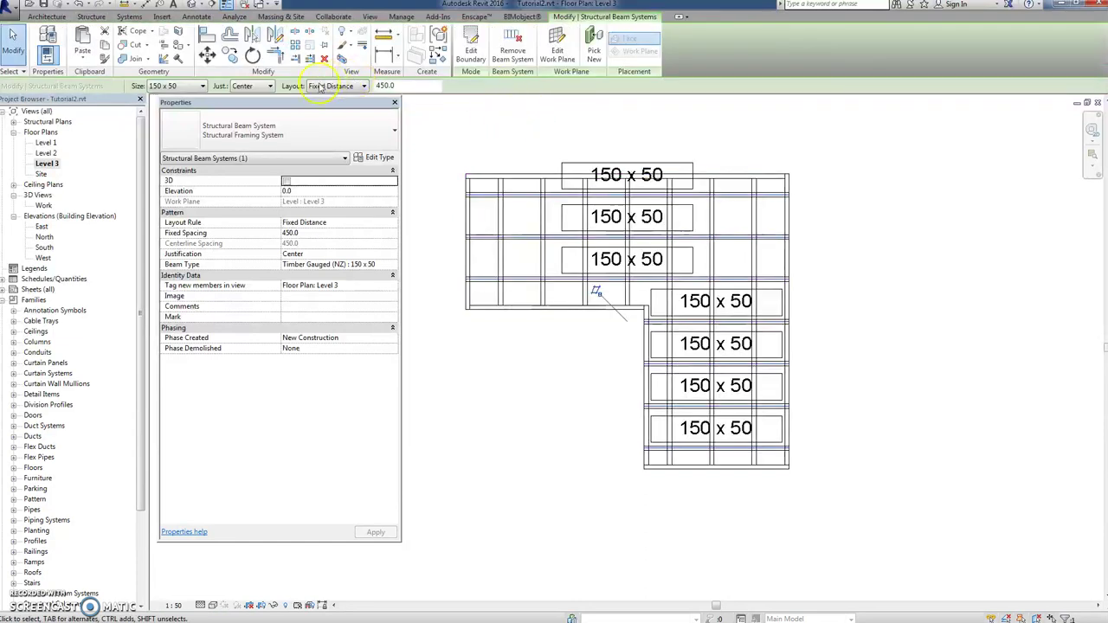
- Set the beam system to 110X20 boards at a fixed 120 spacing, then deselect it
click(203, 87)
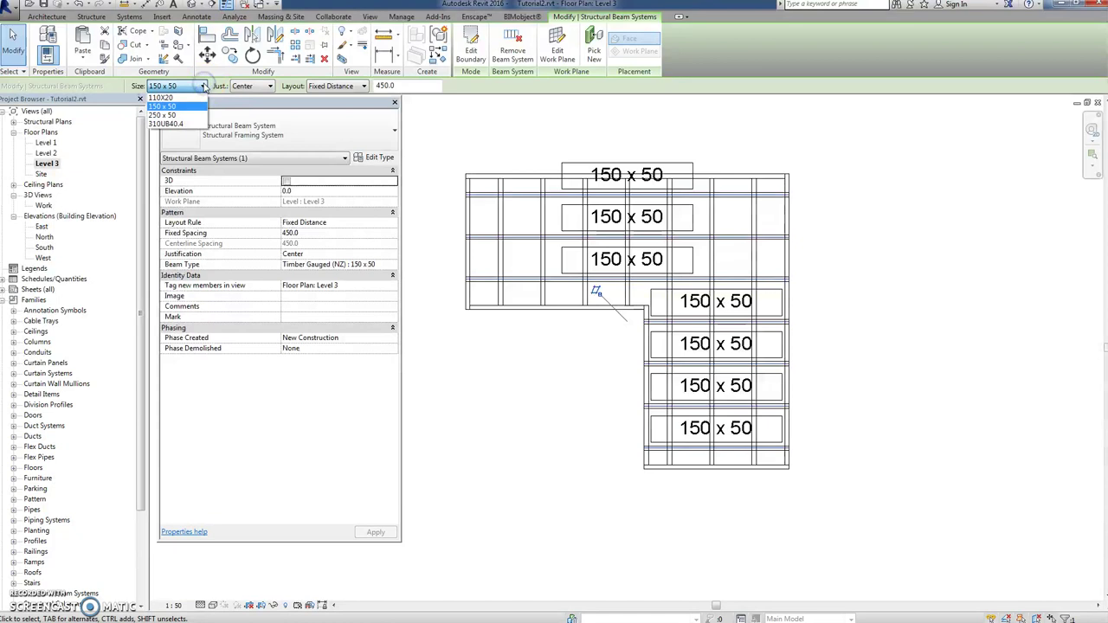
click(160, 98)
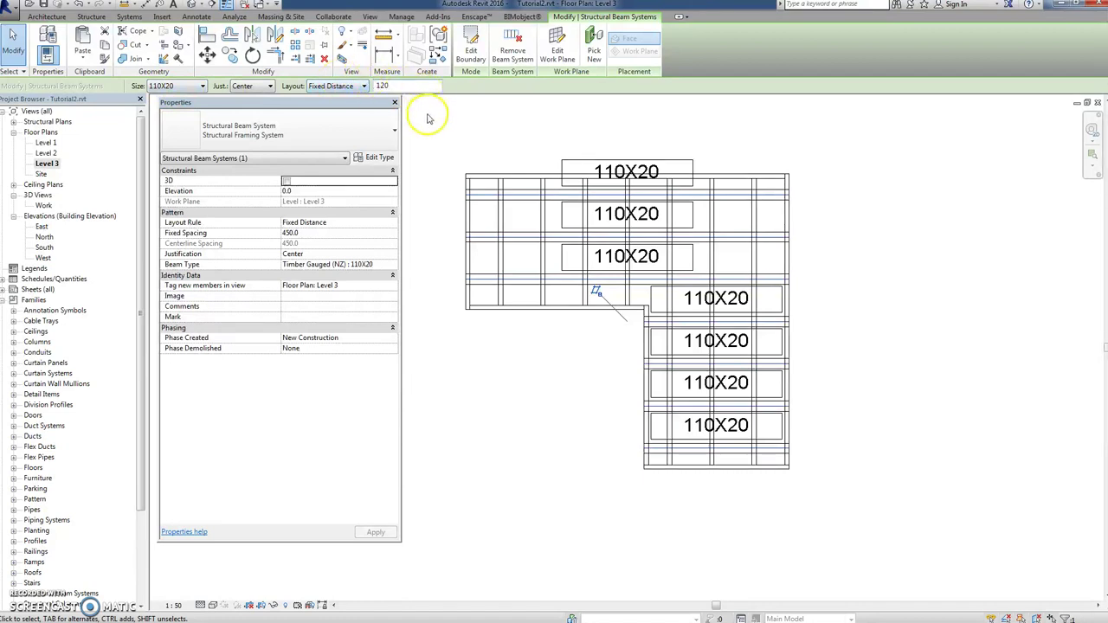
key(Return)
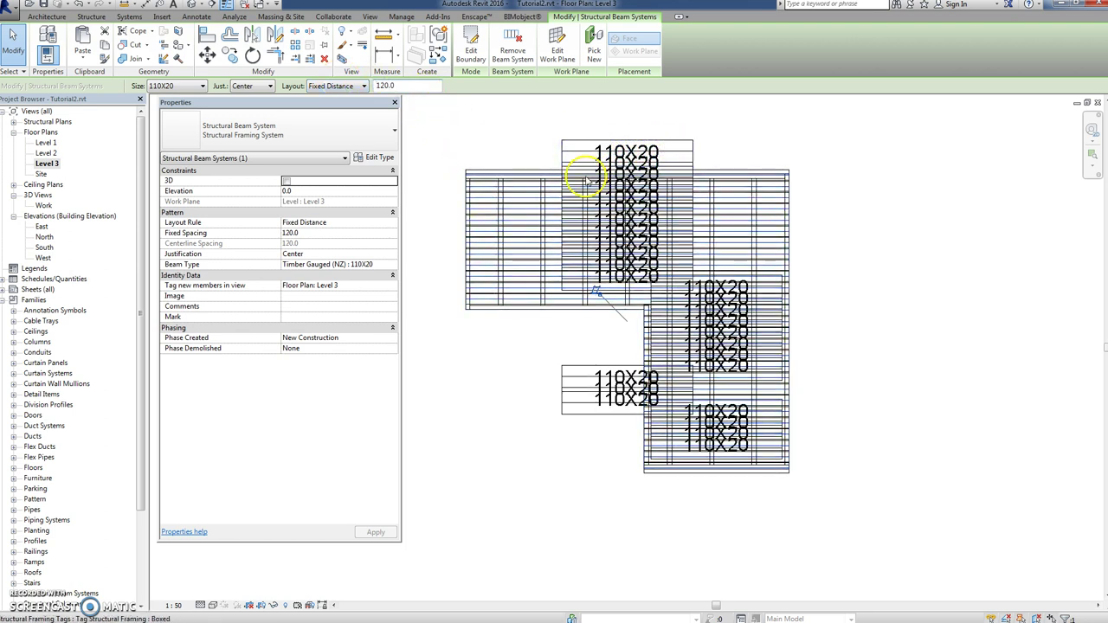
click(447, 134)
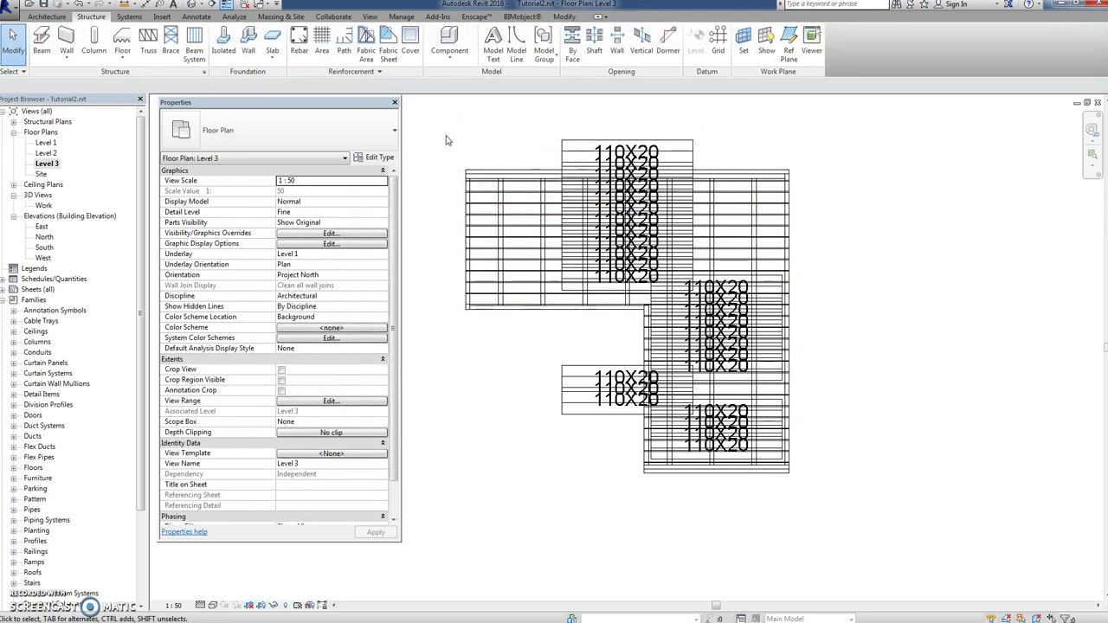
- Preview the deck in Realistic style, then switch via Hidden Line to Wireframe
click(465, 153)
click(213, 605)
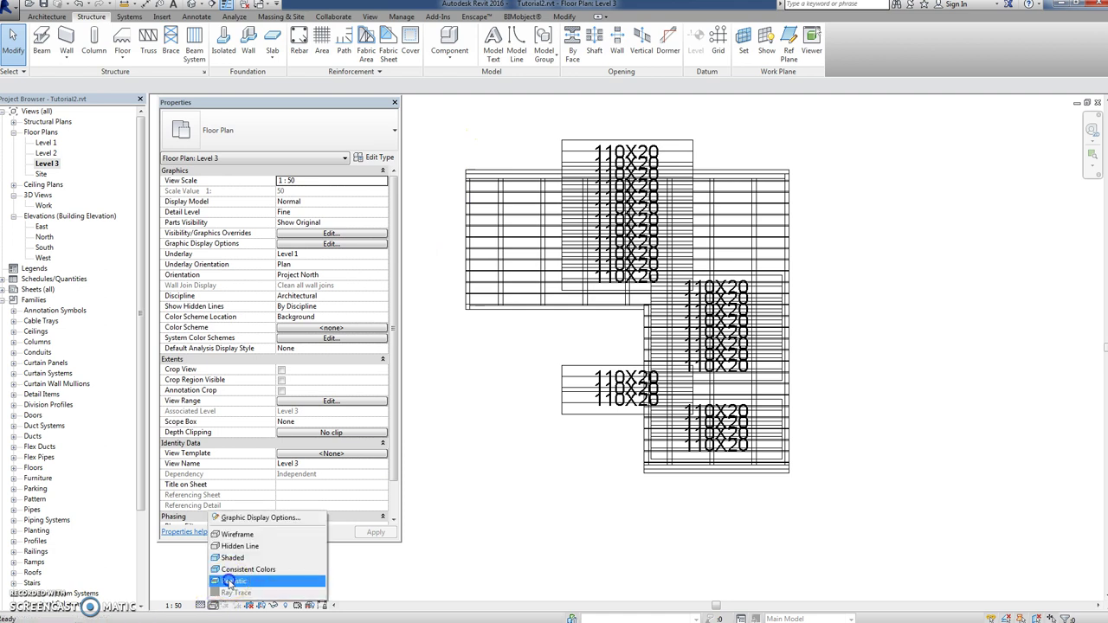
click(233, 588)
scroll(449, 182, up, 2)
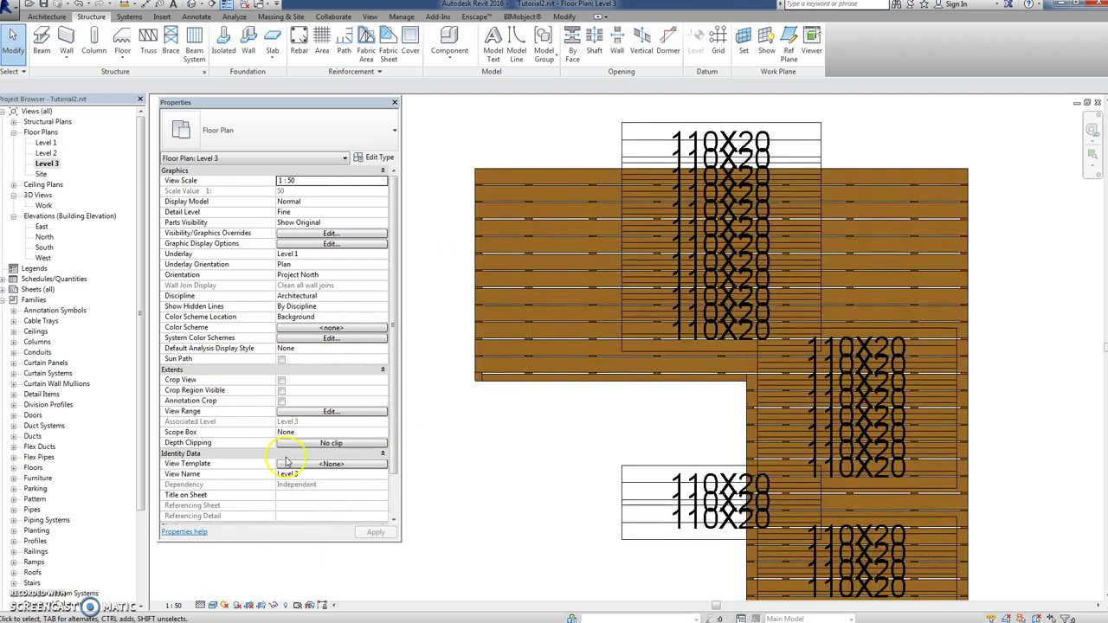
click(212, 605)
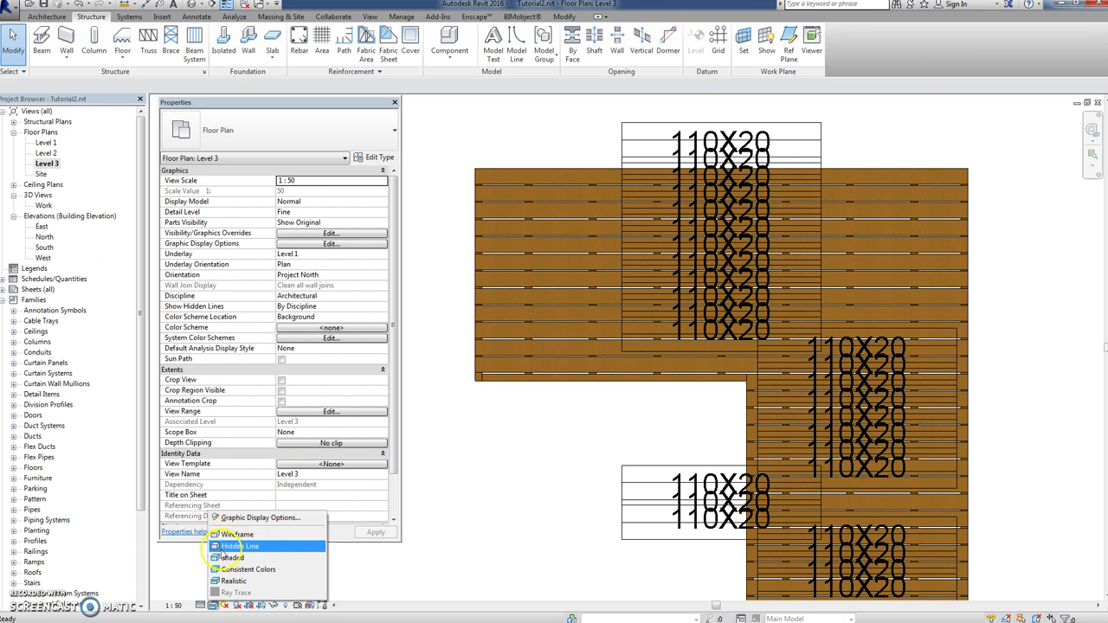
click(234, 546)
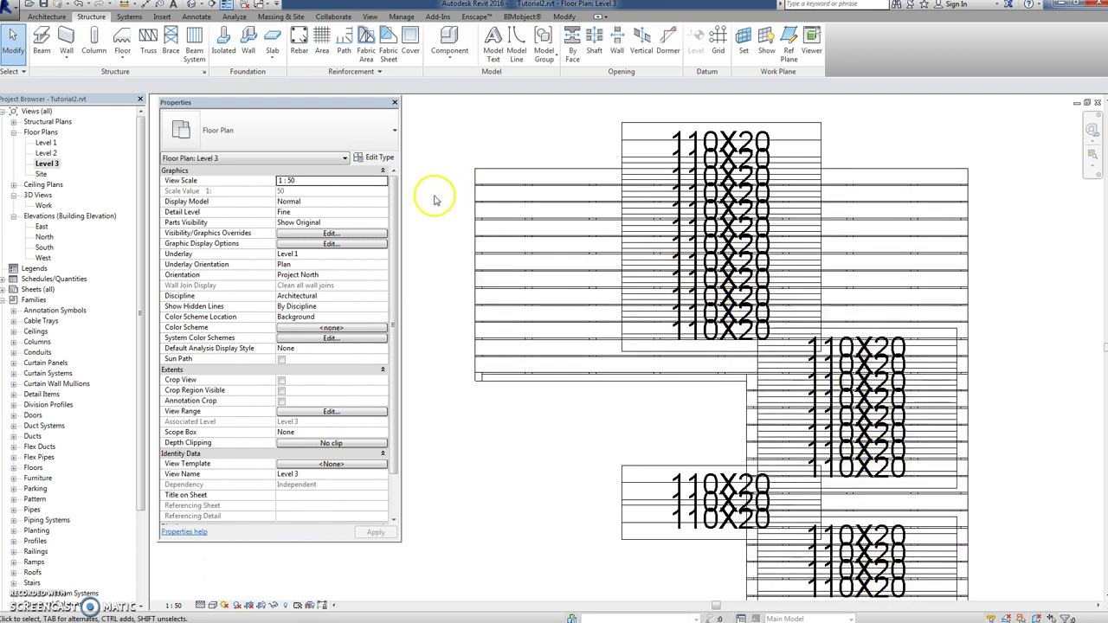
click(212, 606)
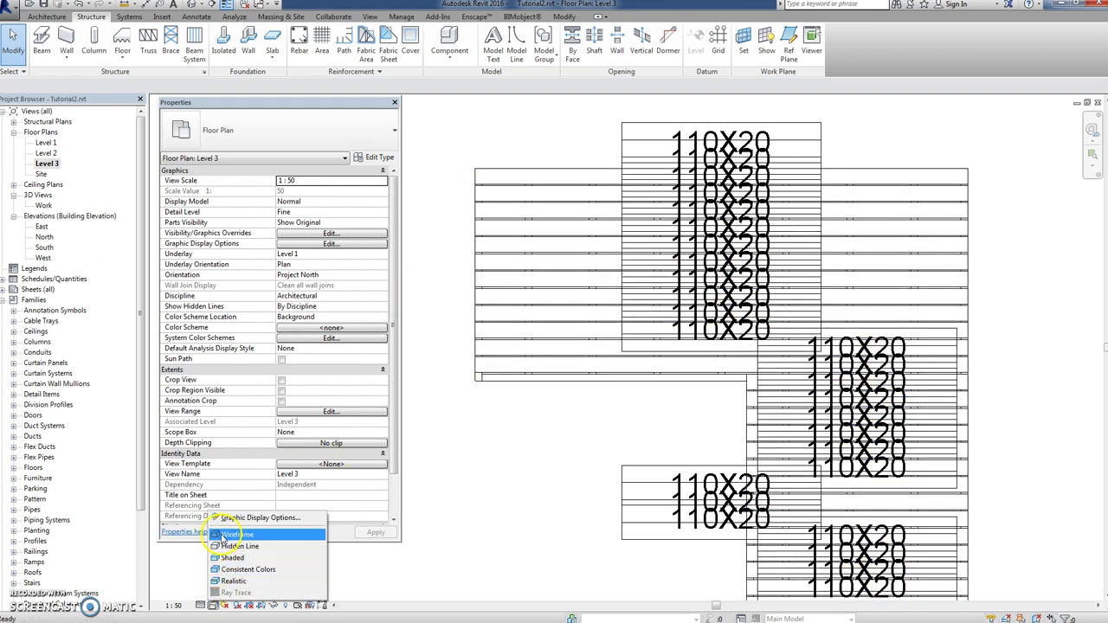
click(235, 535)
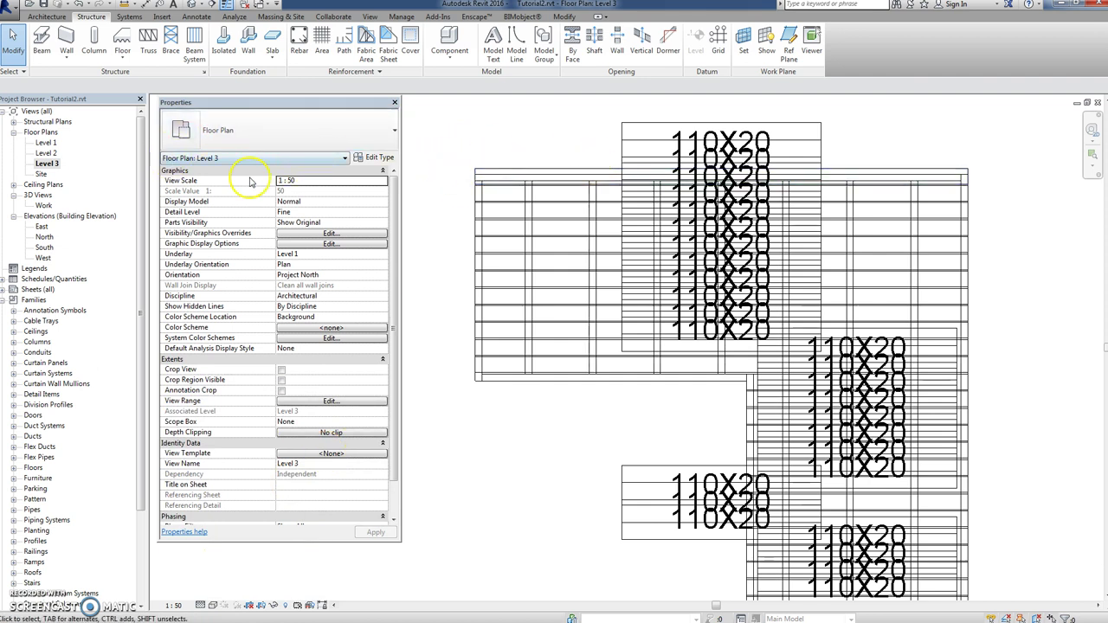
double_click(42, 226)
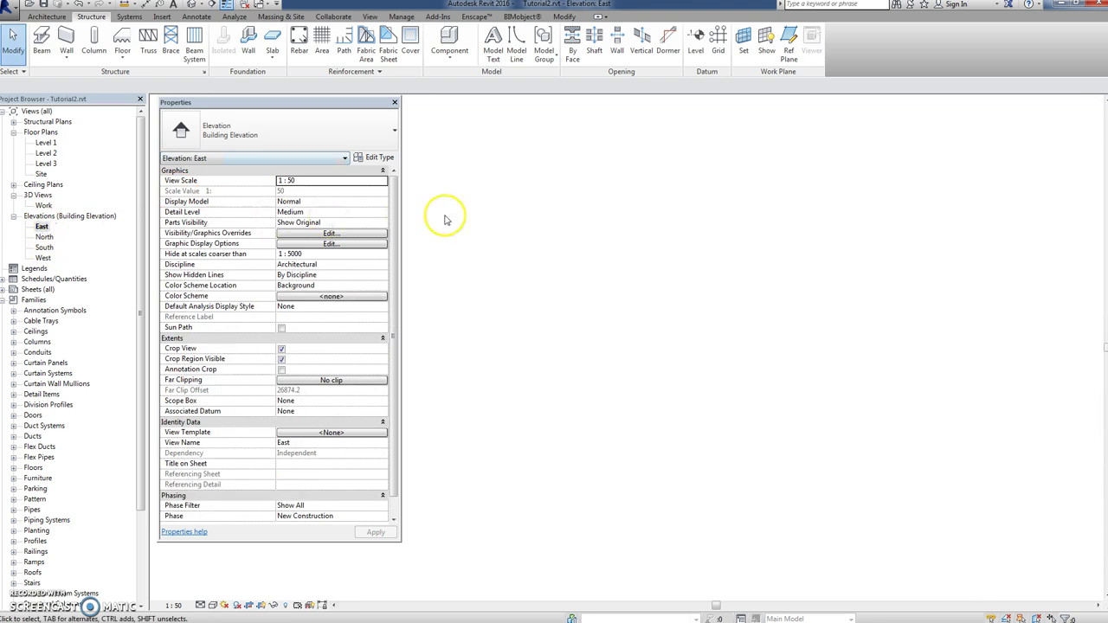
scroll(574, 329, up, 3)
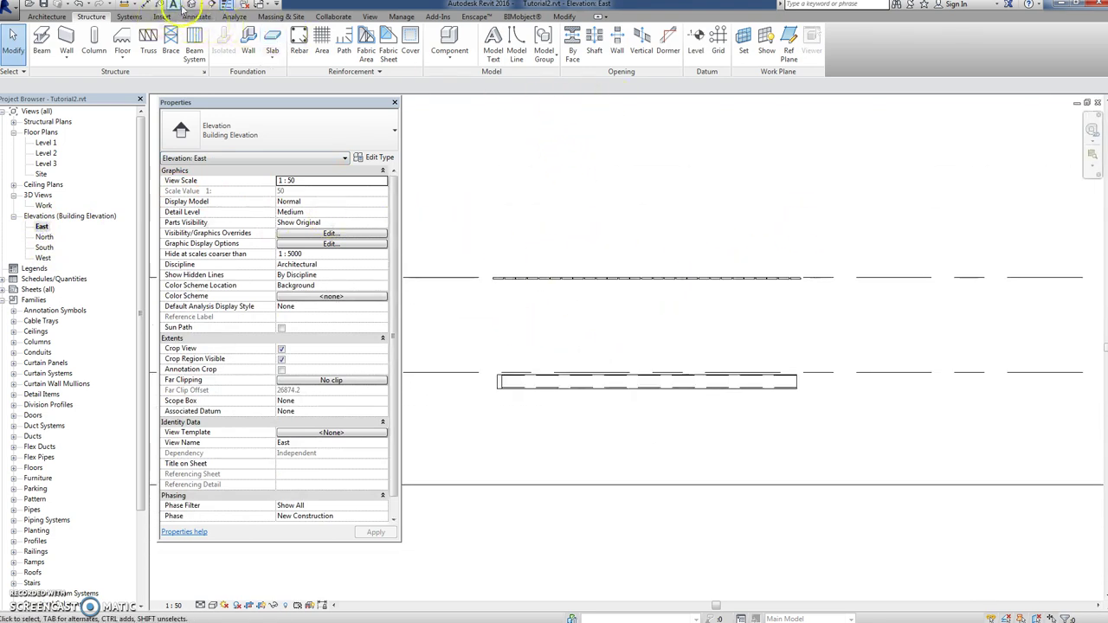
click(124, 4)
scroll(499, 372, up, 2)
click(499, 376)
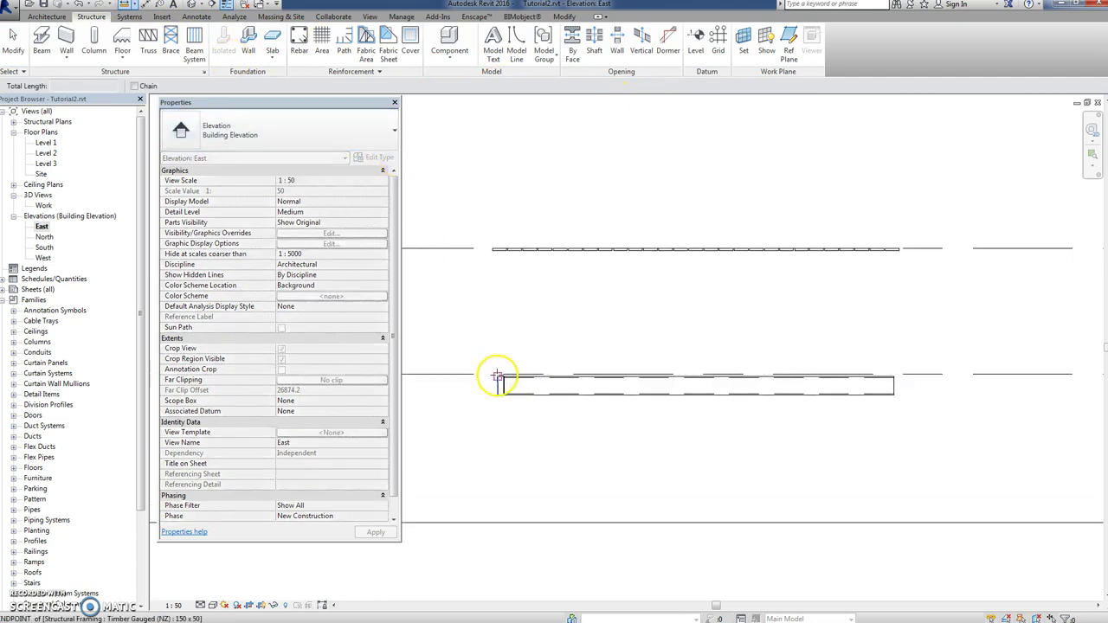
scroll(495, 223, up, 2)
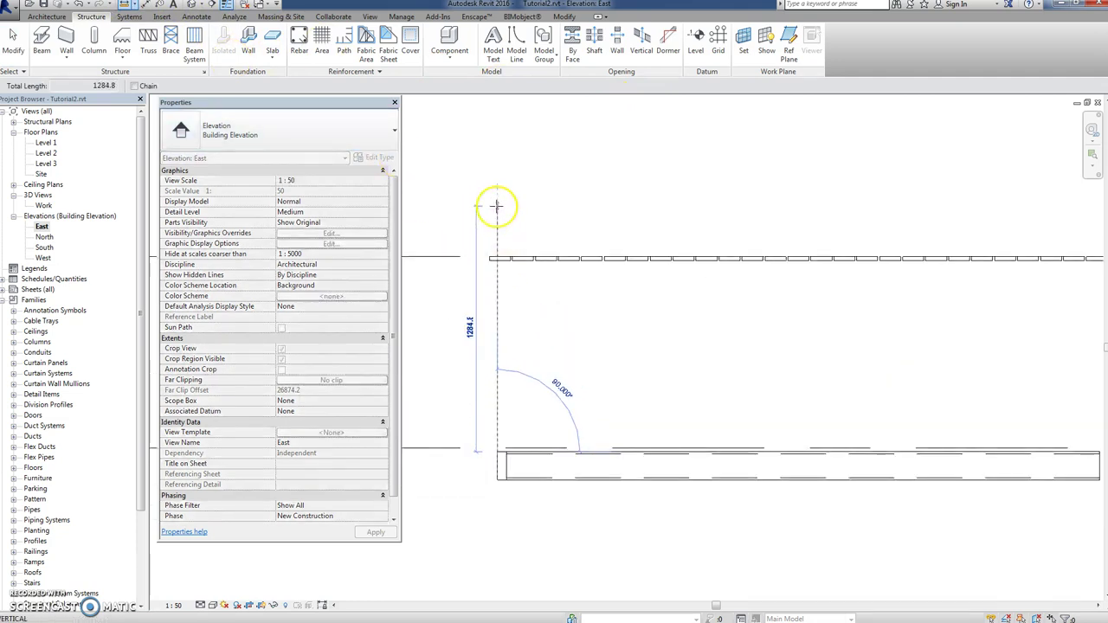
click(498, 218)
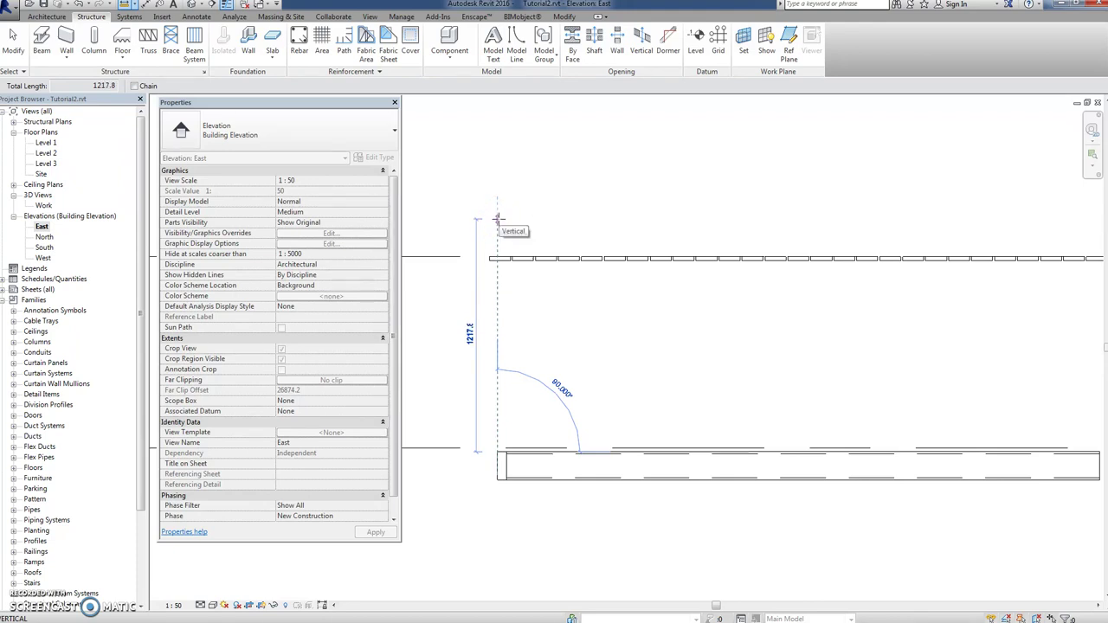
click(500, 223)
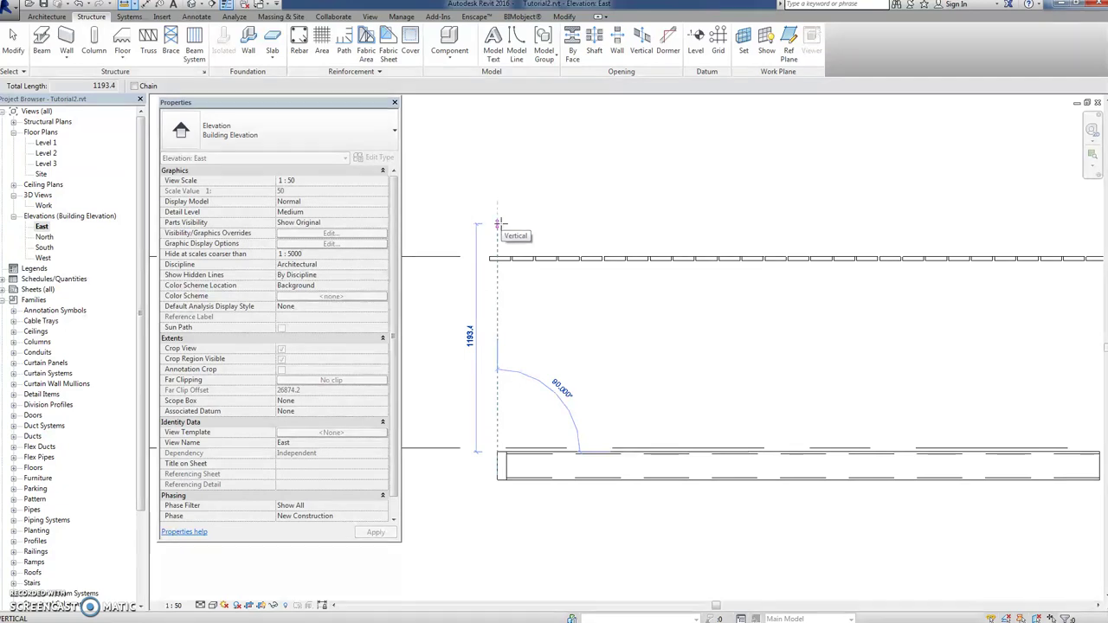
click(500, 214)
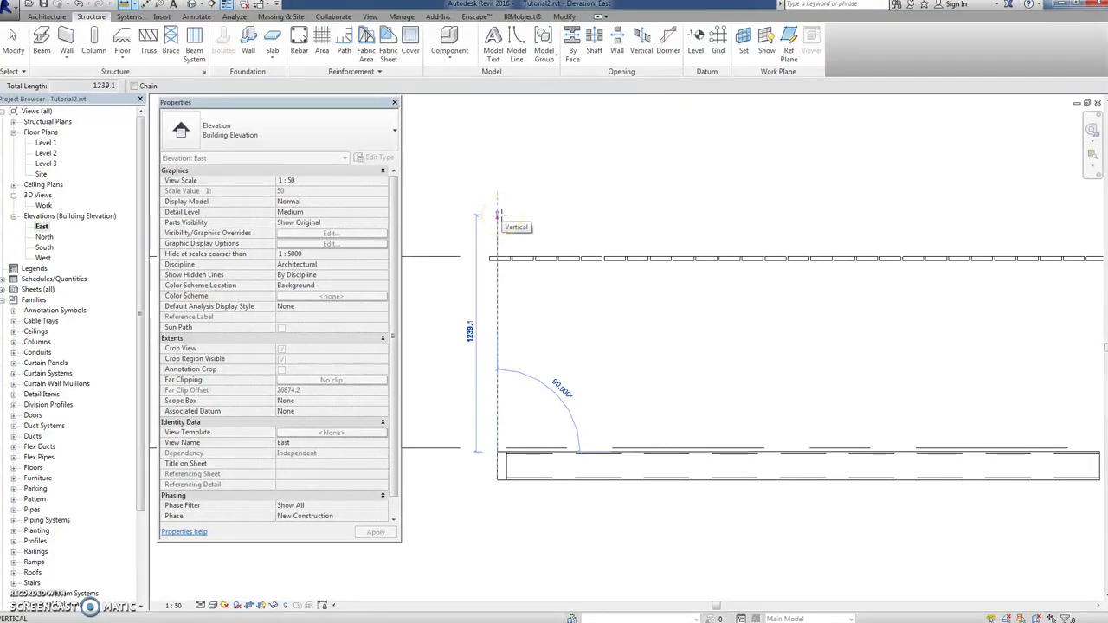
key(Escape)
key(Escape)
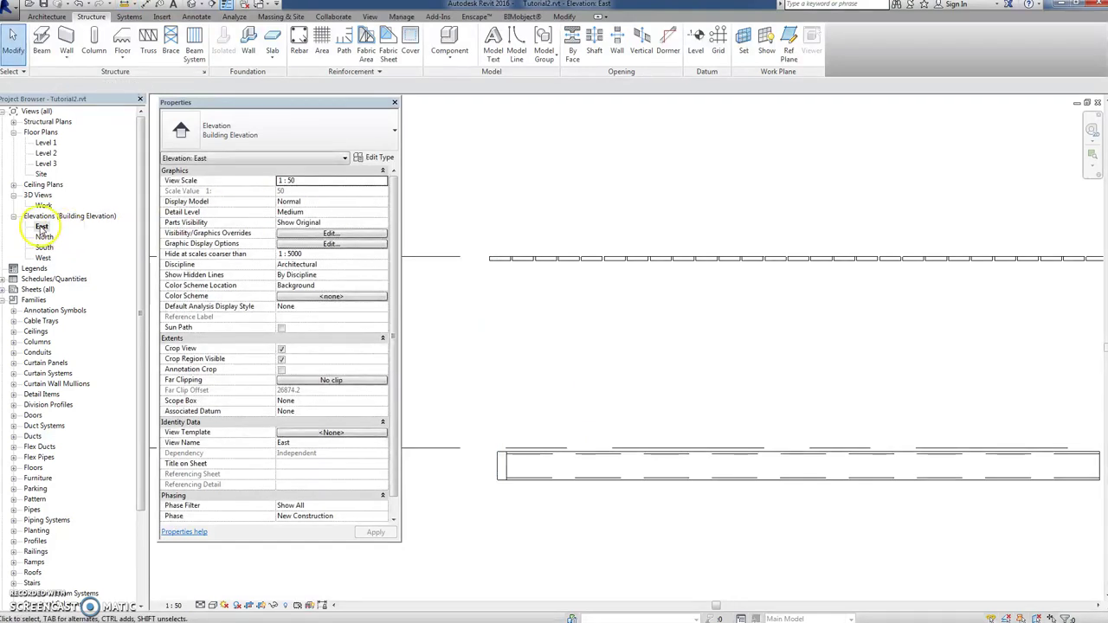
- In Level 3, edit the decking system's boundary, drag its top line down slightly, and finish
double_click(46, 164)
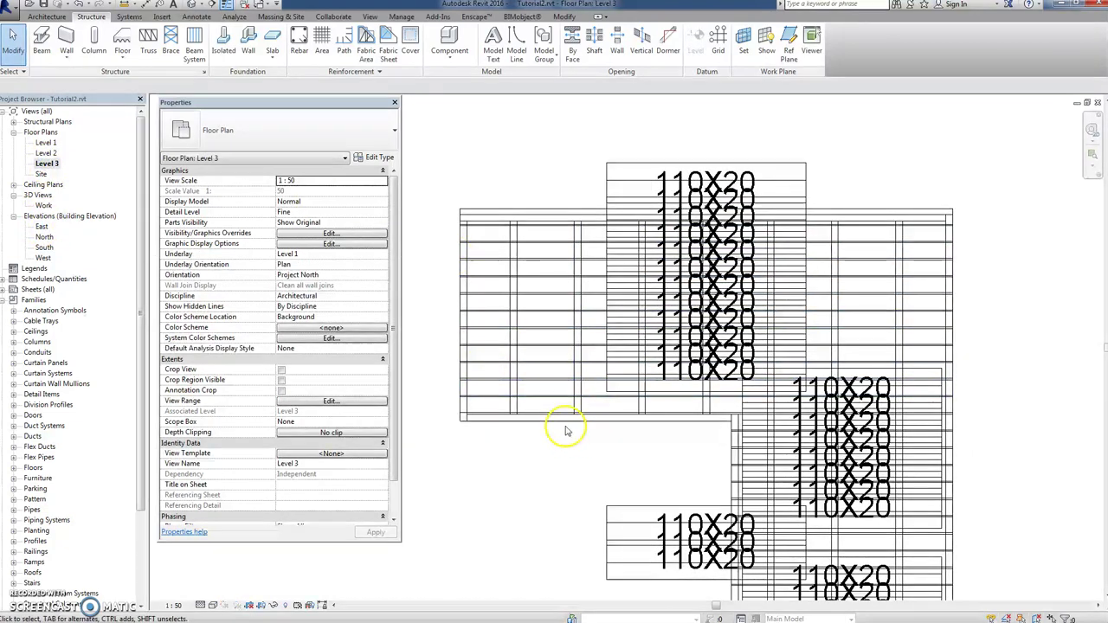
click(563, 424)
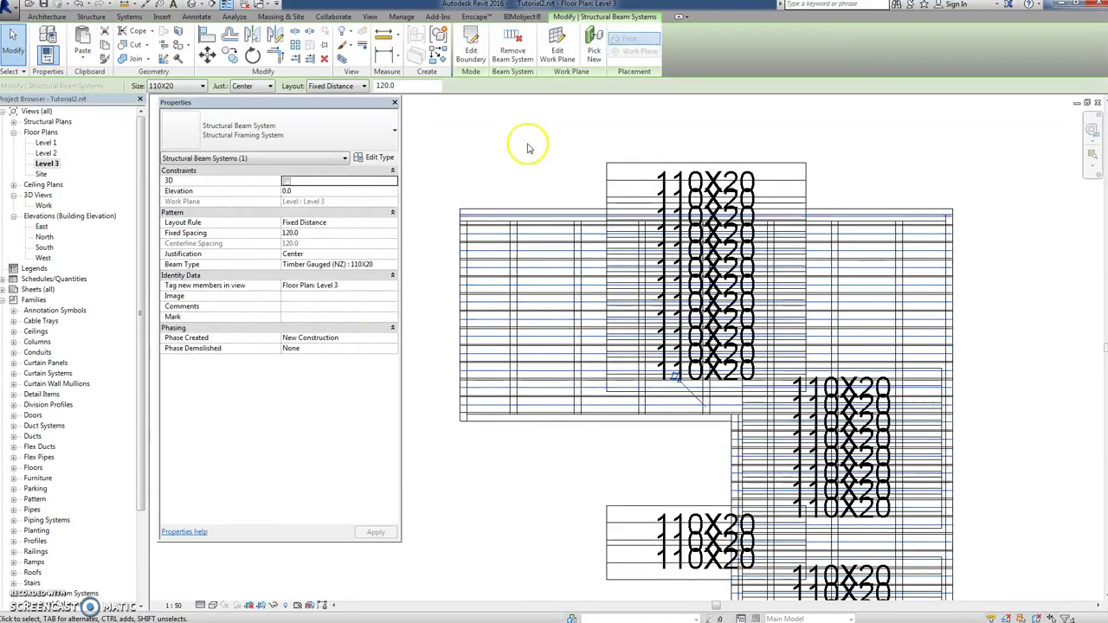
click(471, 45)
scroll(527, 230, up, 4)
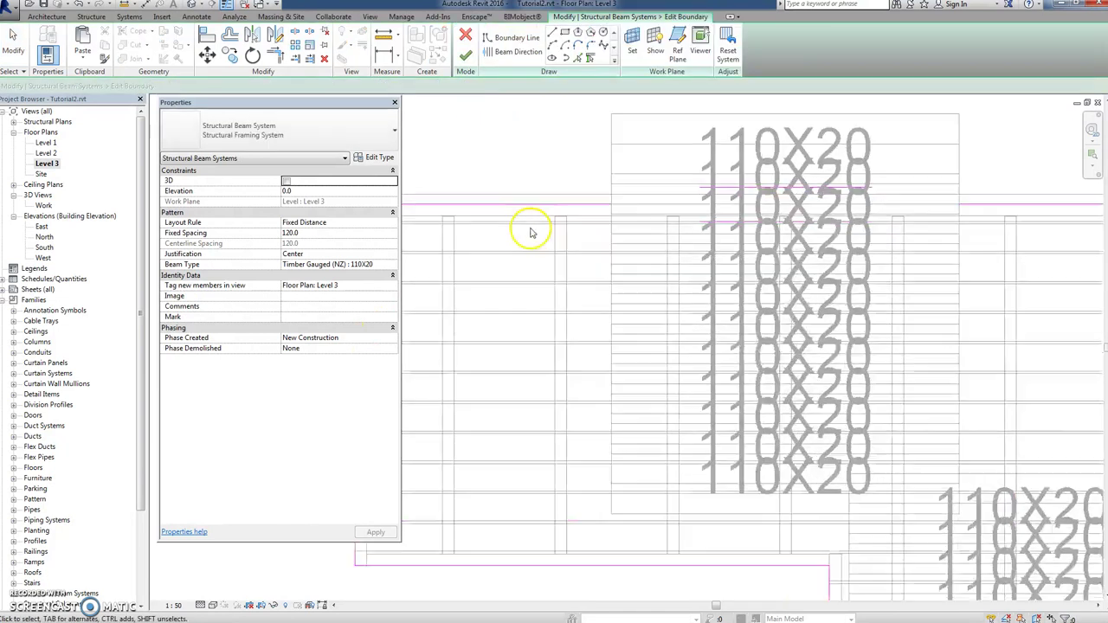
click(543, 200)
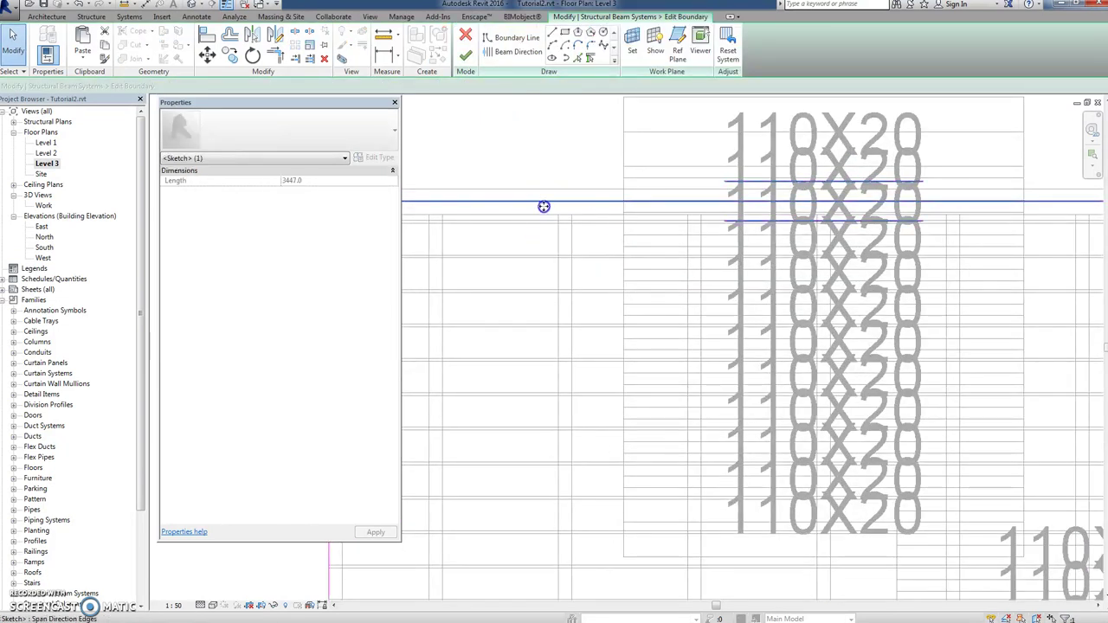
drag(544, 206, 544, 215)
scroll(554, 250, down, 2)
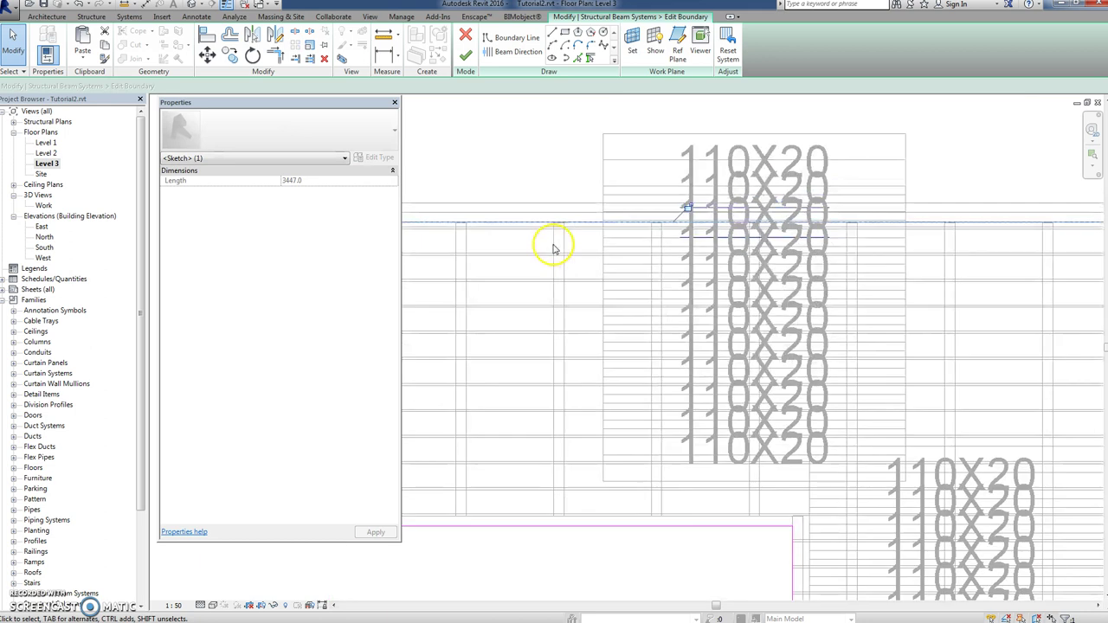
scroll(554, 249, down, 1)
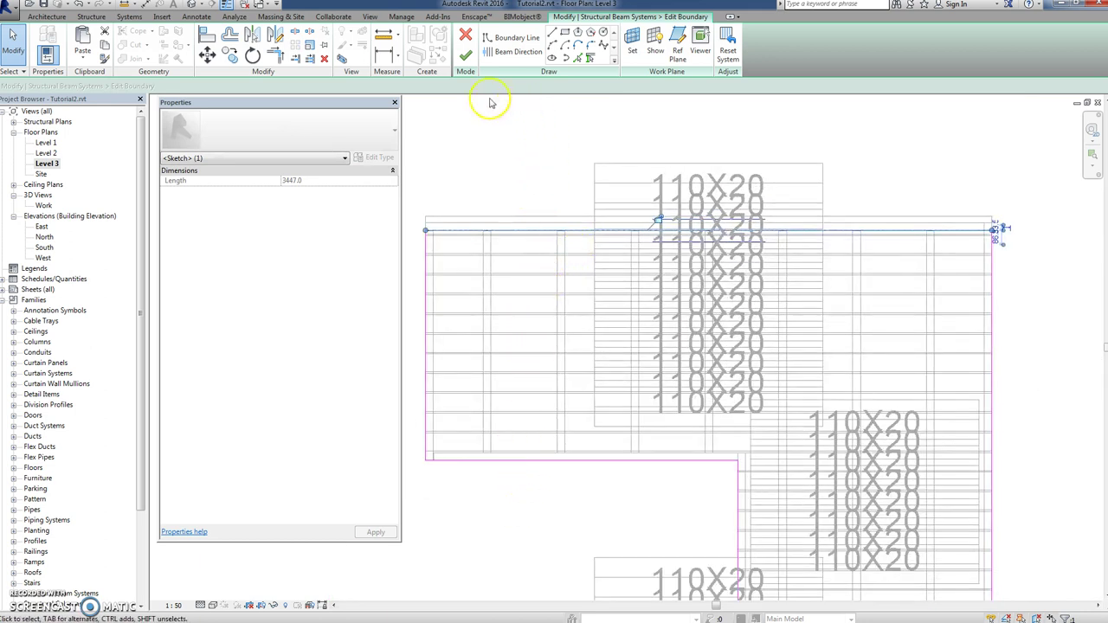
click(465, 55)
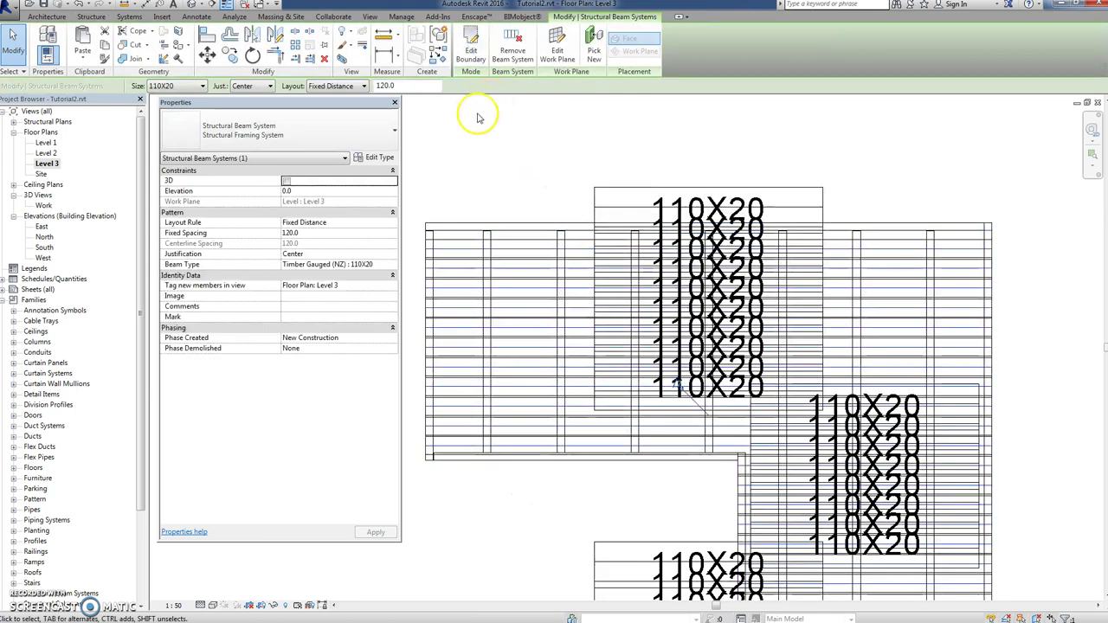
- In the East elevation, measure the boards' height above the joists (1339.6) and window-select the boards
double_click(41, 226)
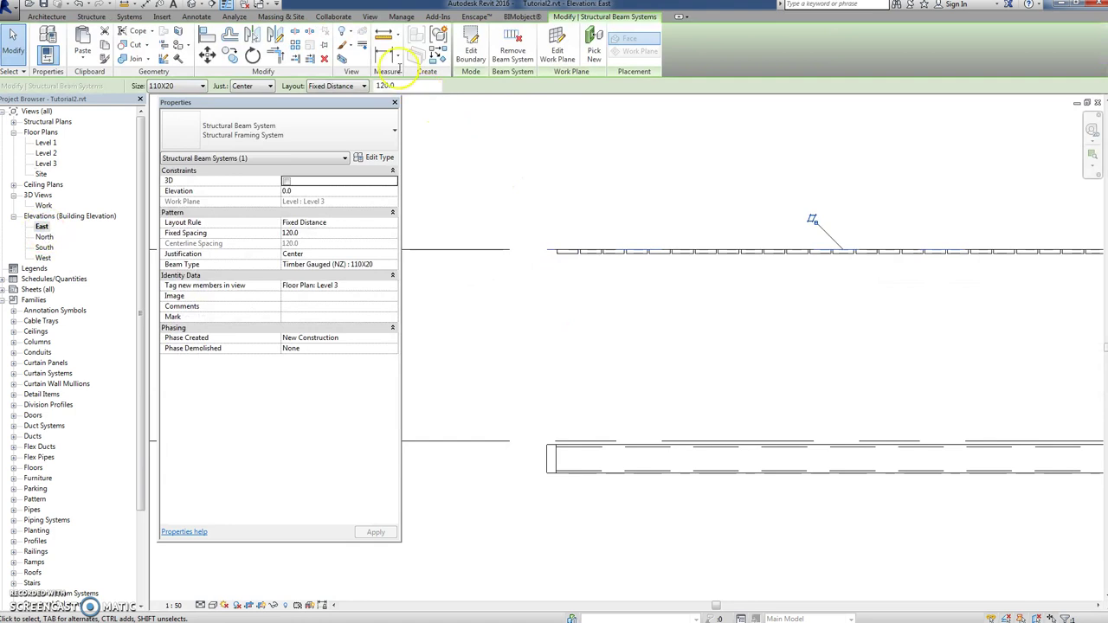
click(399, 66)
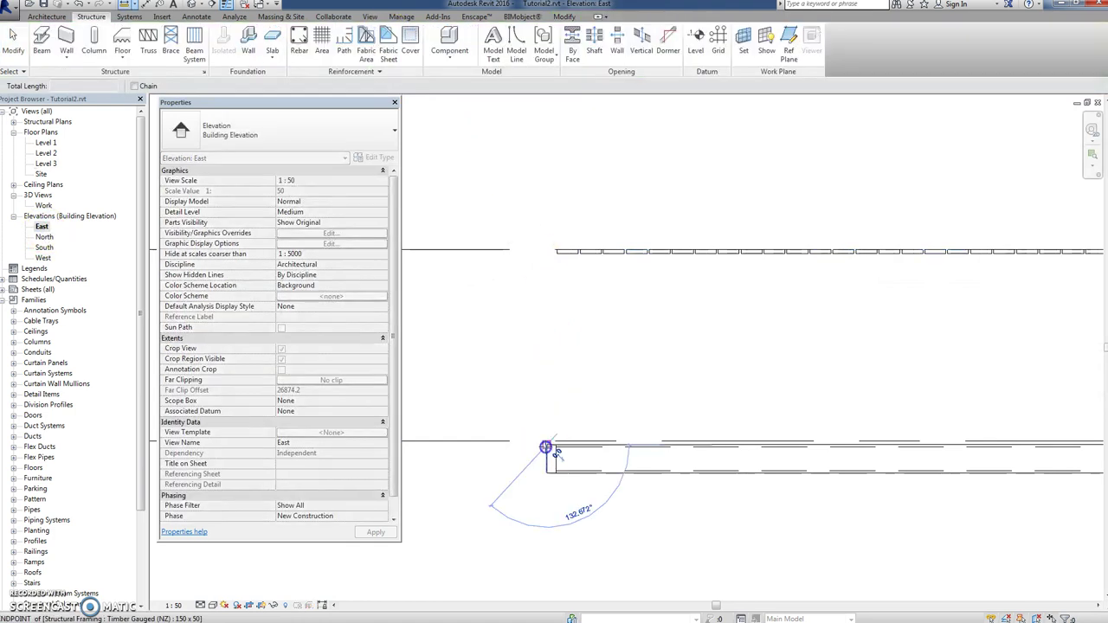
click(546, 188)
scroll(565, 235, up, 2)
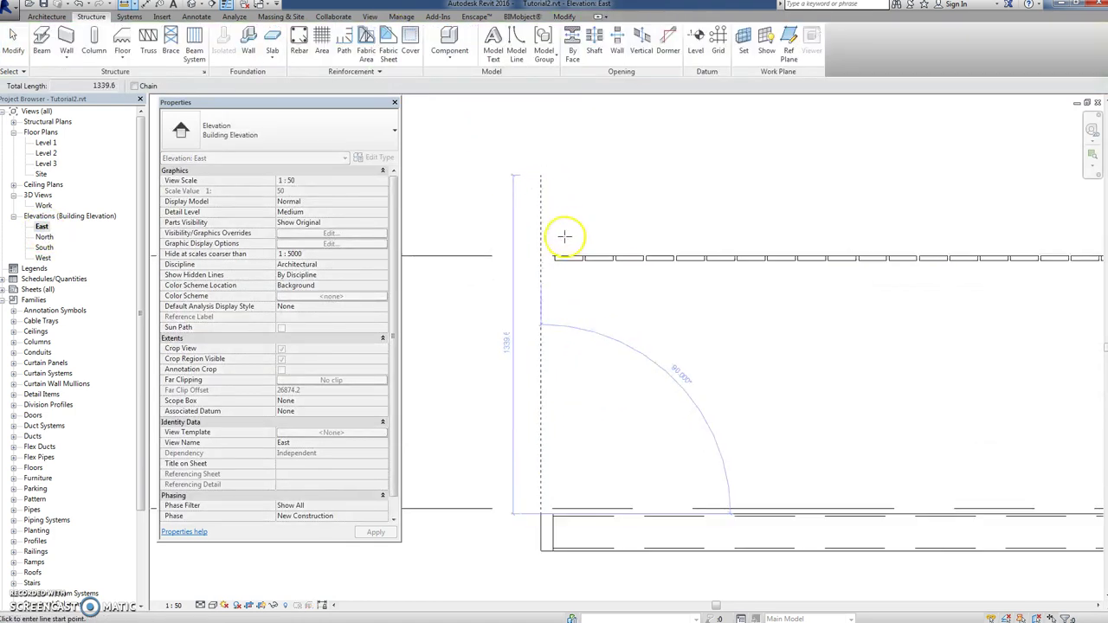
scroll(549, 273, up, 1)
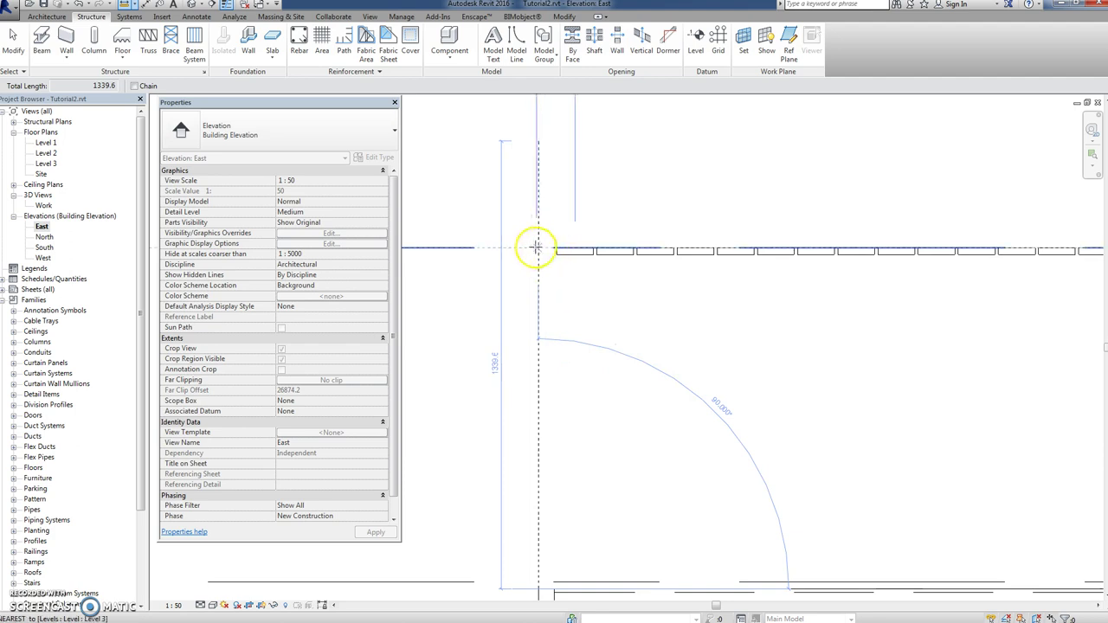
scroll(526, 286, down, 3)
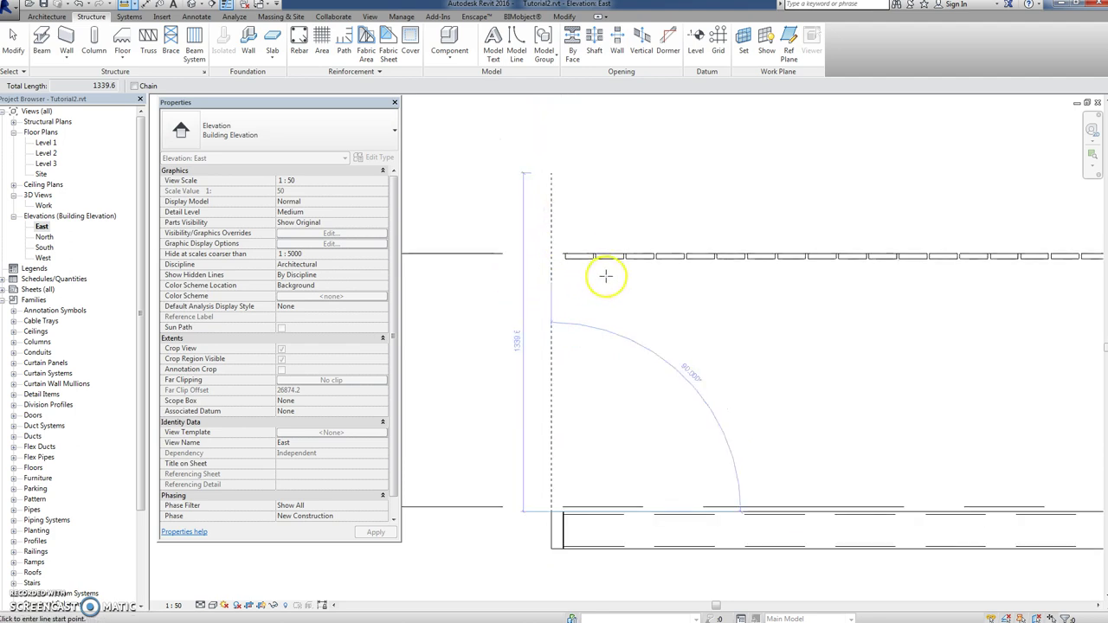
scroll(462, 271, up, 1)
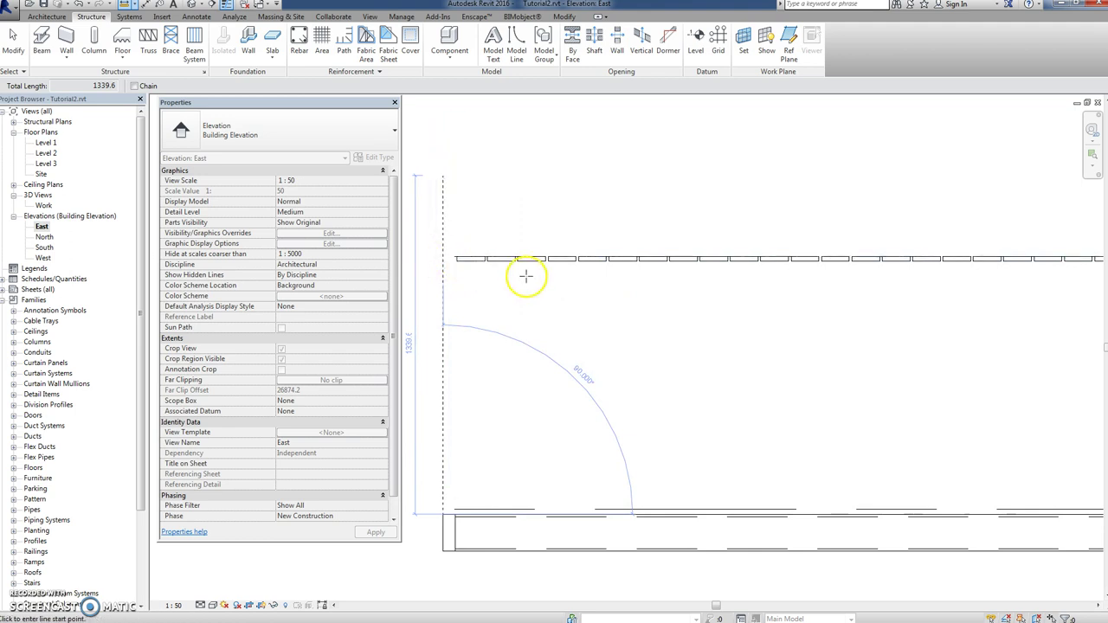
scroll(545, 275, down, 1)
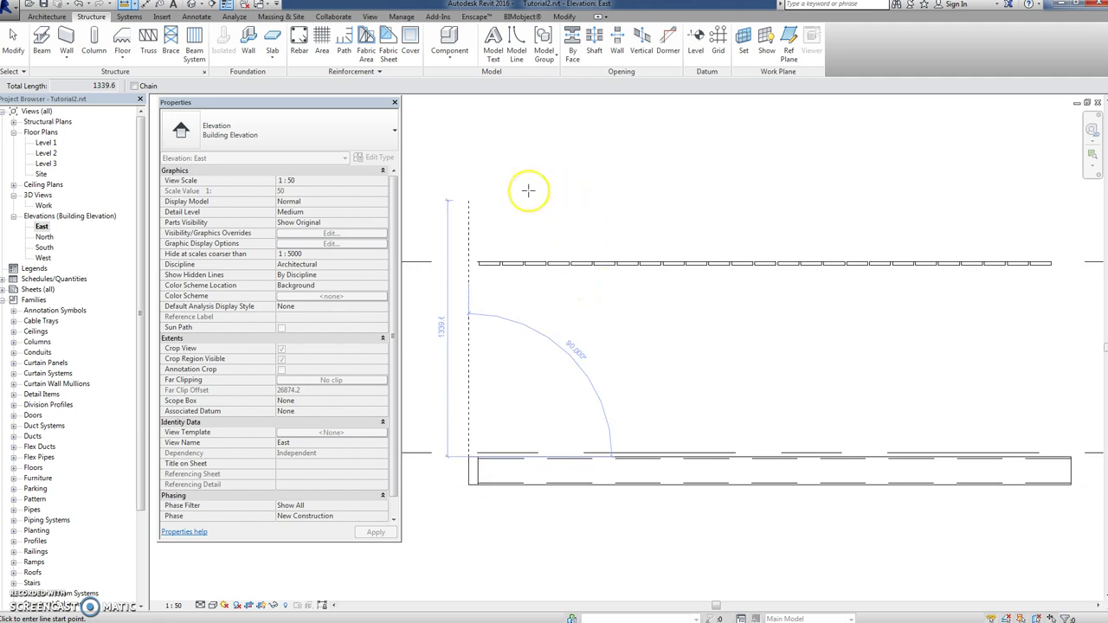
key(Escape)
key(Escape)
scroll(508, 232, down, 1)
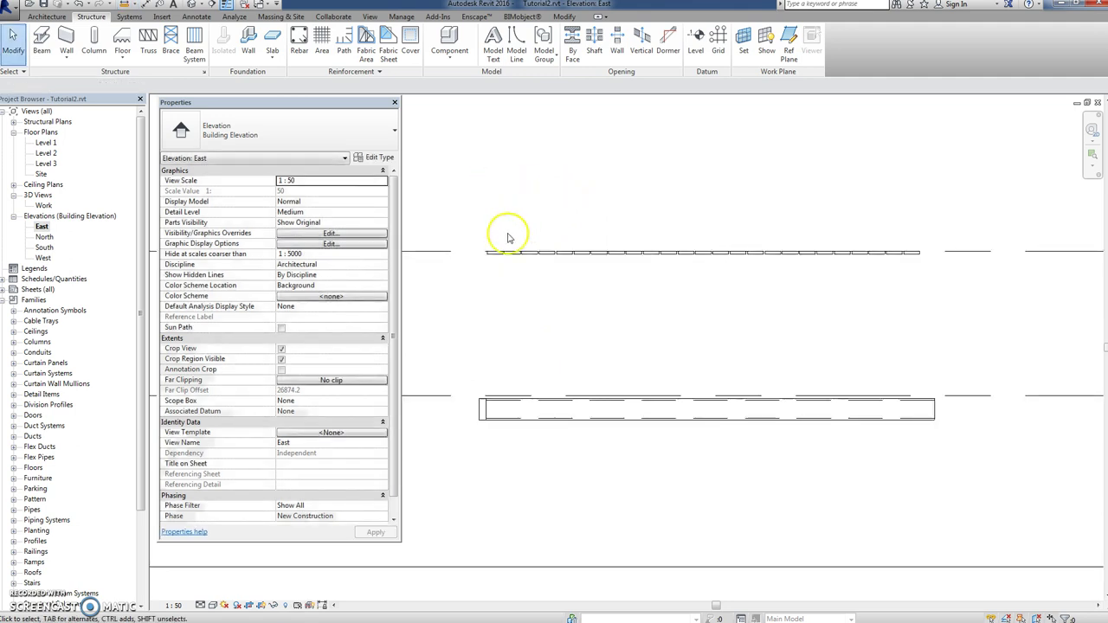
drag(460, 280, 961, 168)
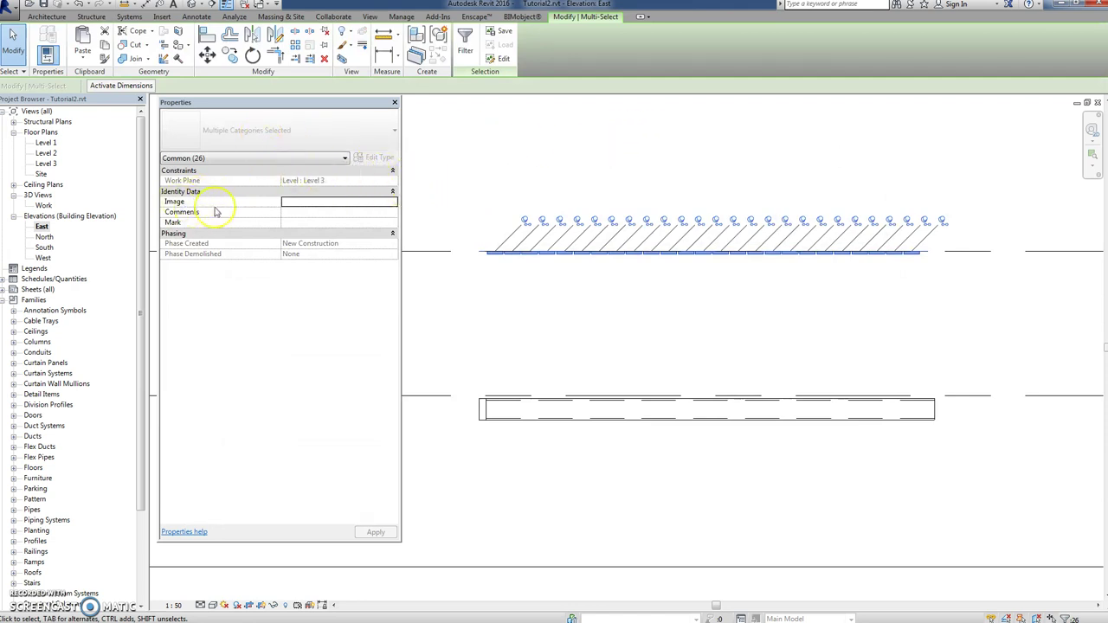
- In the Work 3D view, Tab-select the decking board system and set its Elevation to -1000
double_click(43, 205)
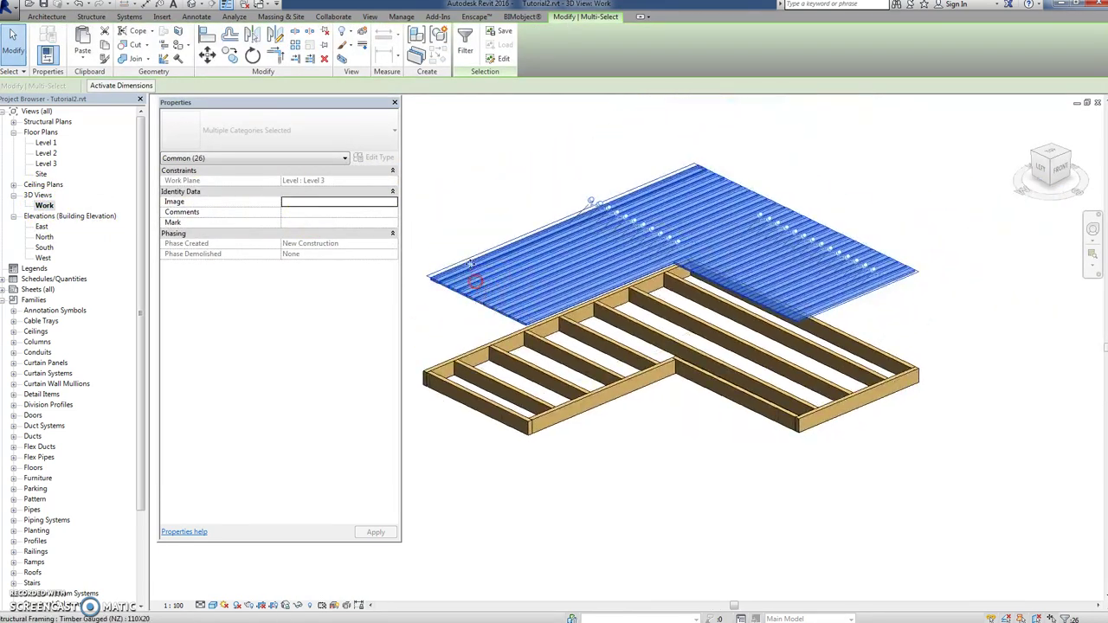
click(465, 223)
scroll(445, 248, up, 4)
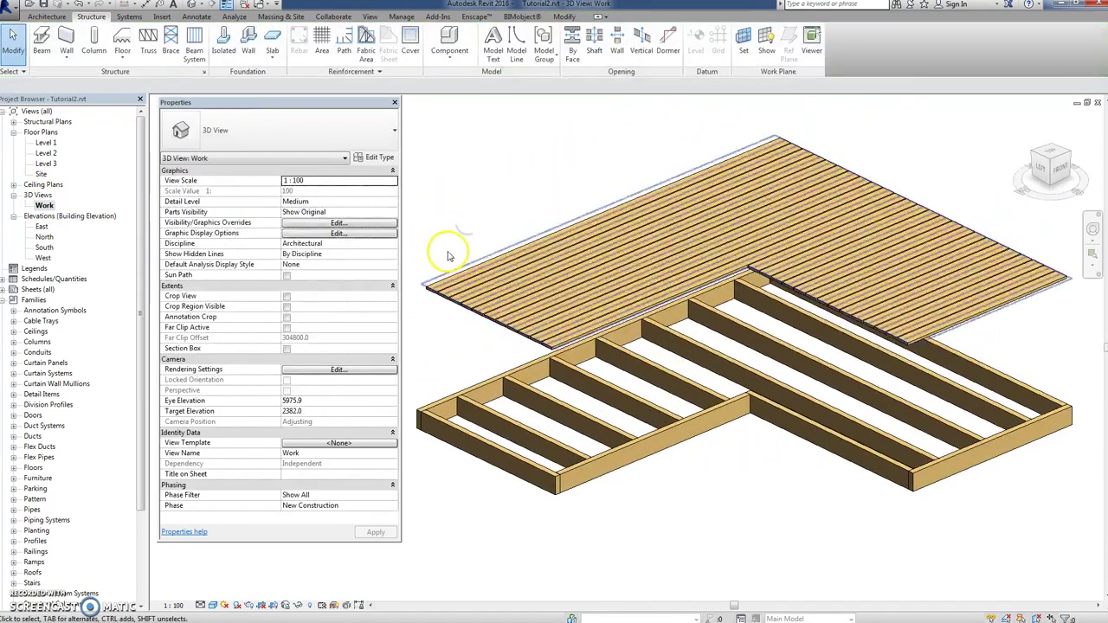
key(Tab)
click(573, 337)
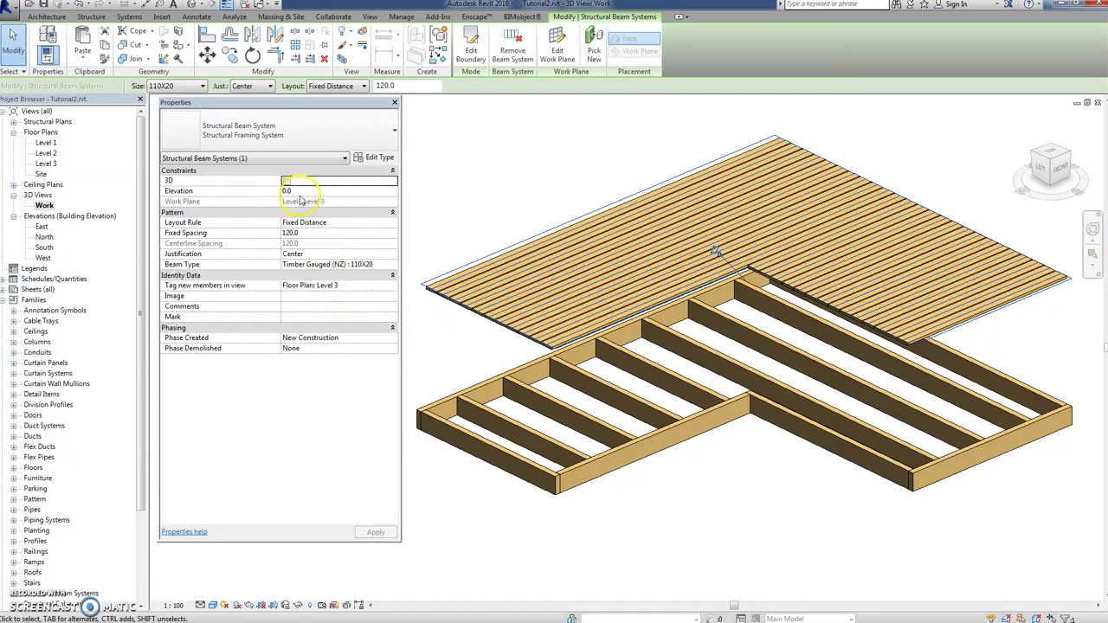
click(296, 191)
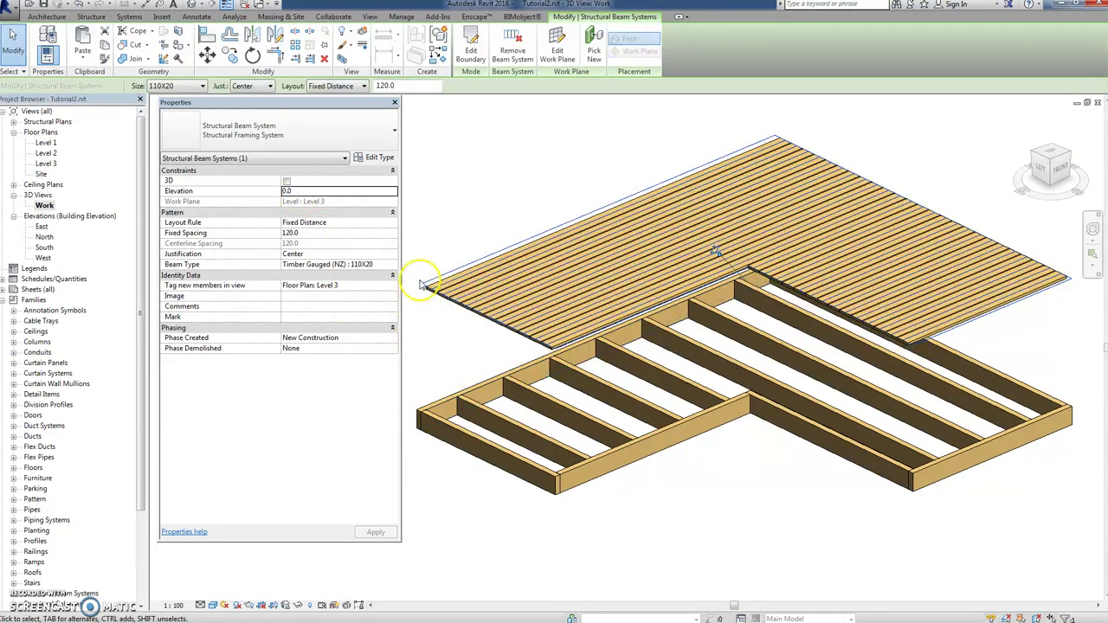
double_click(296, 191)
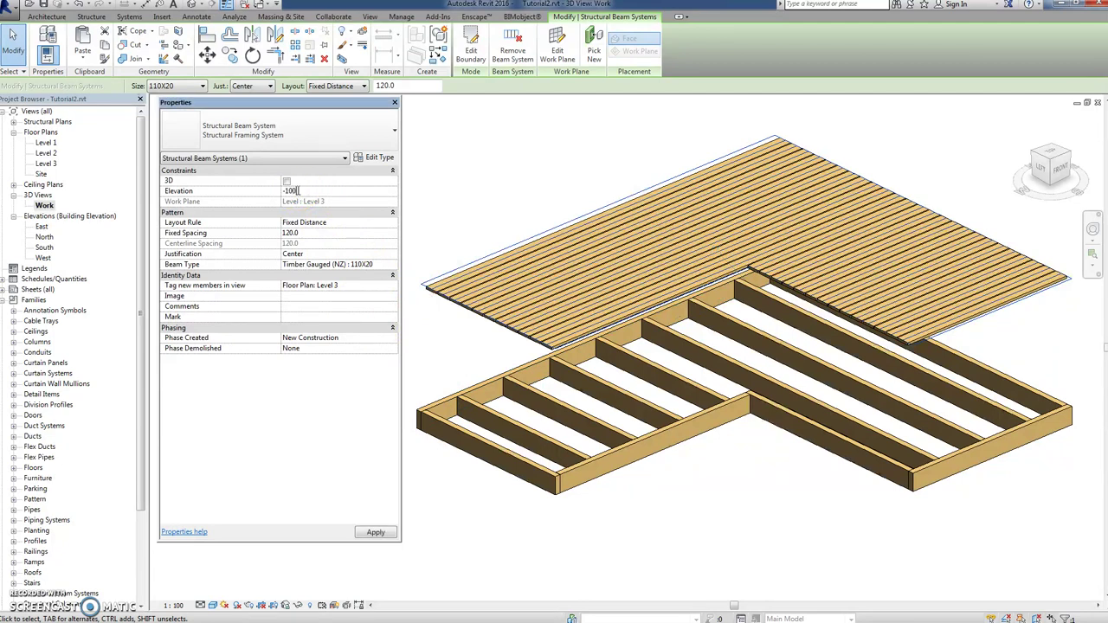
click(376, 533)
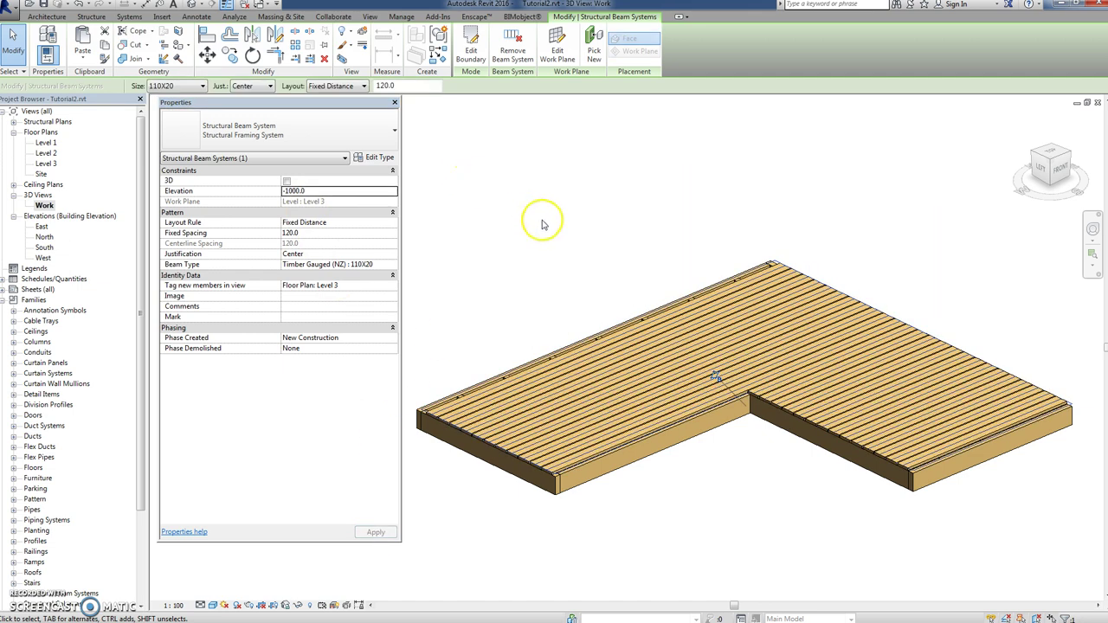
scroll(468, 452, up, 5)
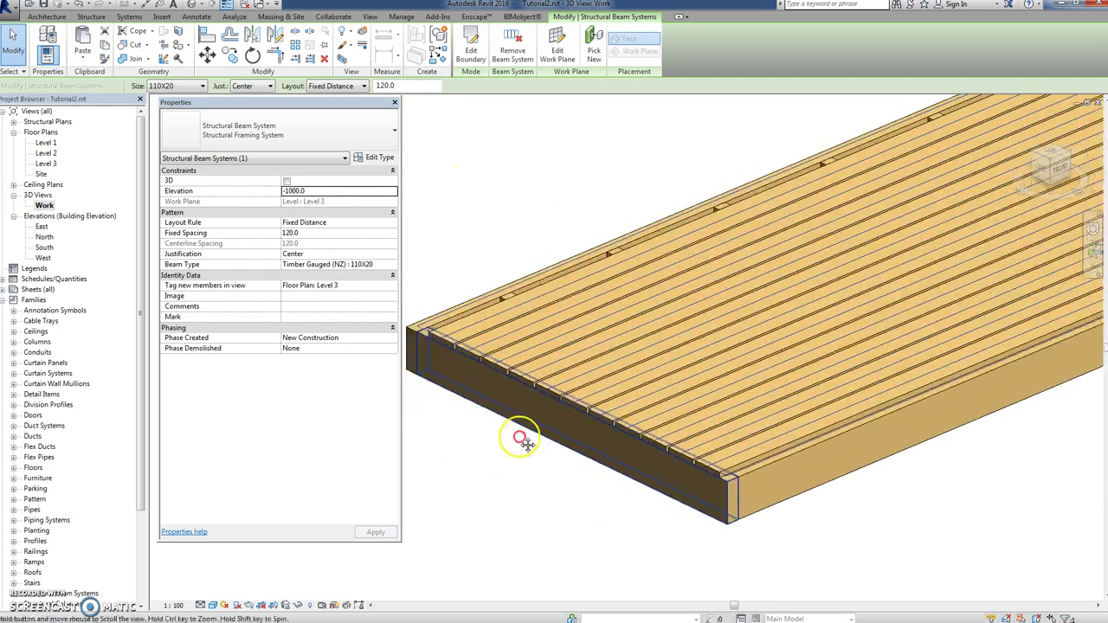
scroll(571, 340, up, 4)
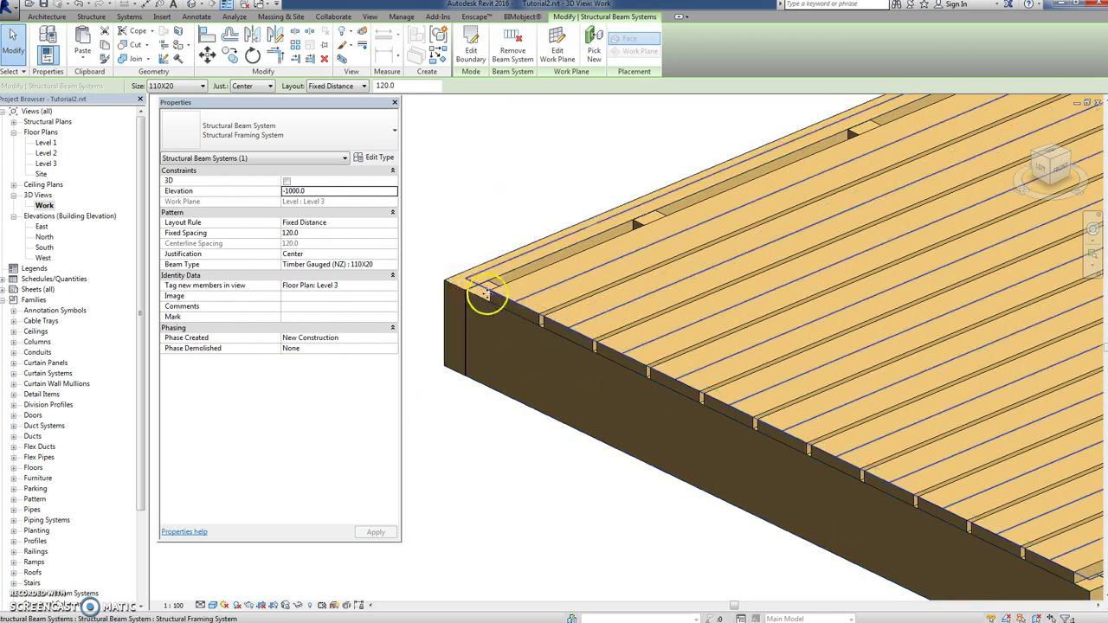
scroll(478, 303, down, 5)
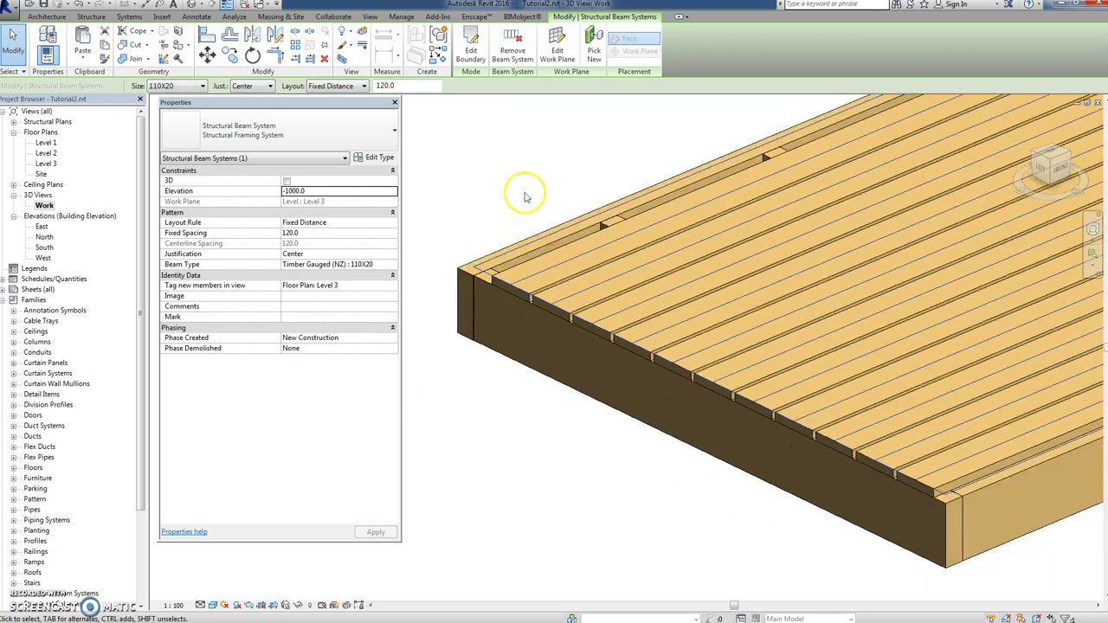
shift+middle_drag(778, 248, 685, 317)
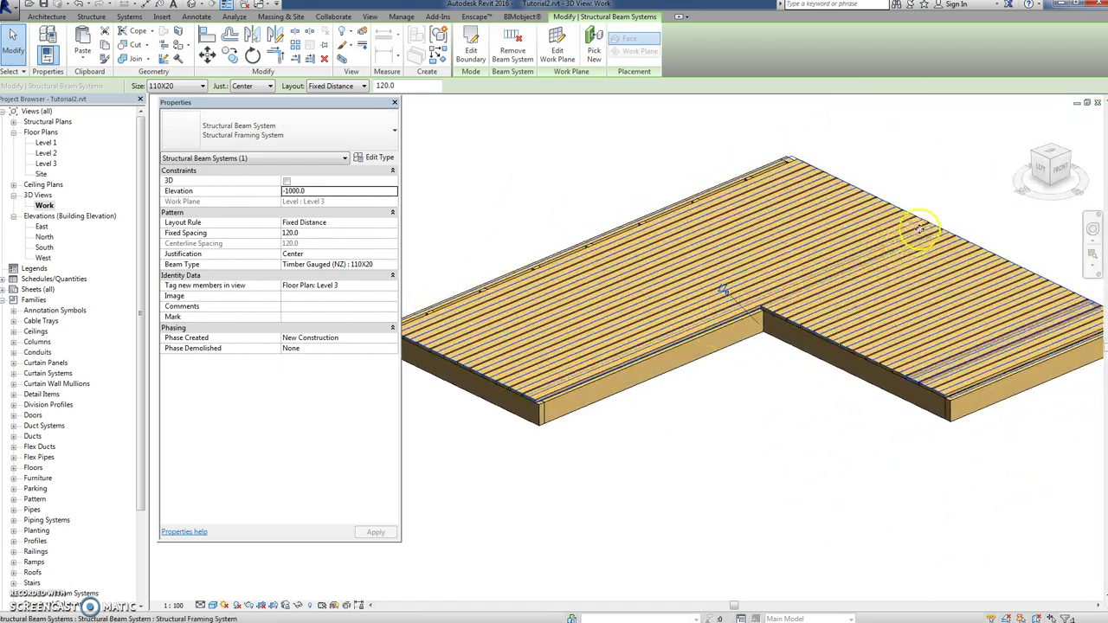
shift+middle_drag(915, 217, 767, 279)
scroll(742, 302, up, 4)
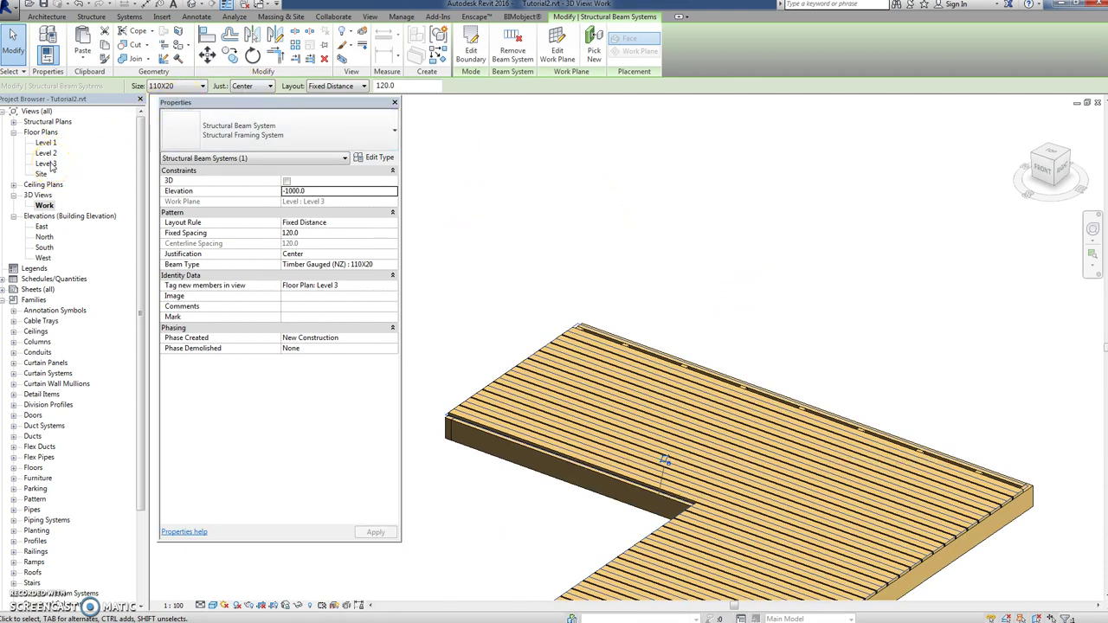
- Open the Level 1 floor plan and exit the beam system's editing context
double_click(46, 142)
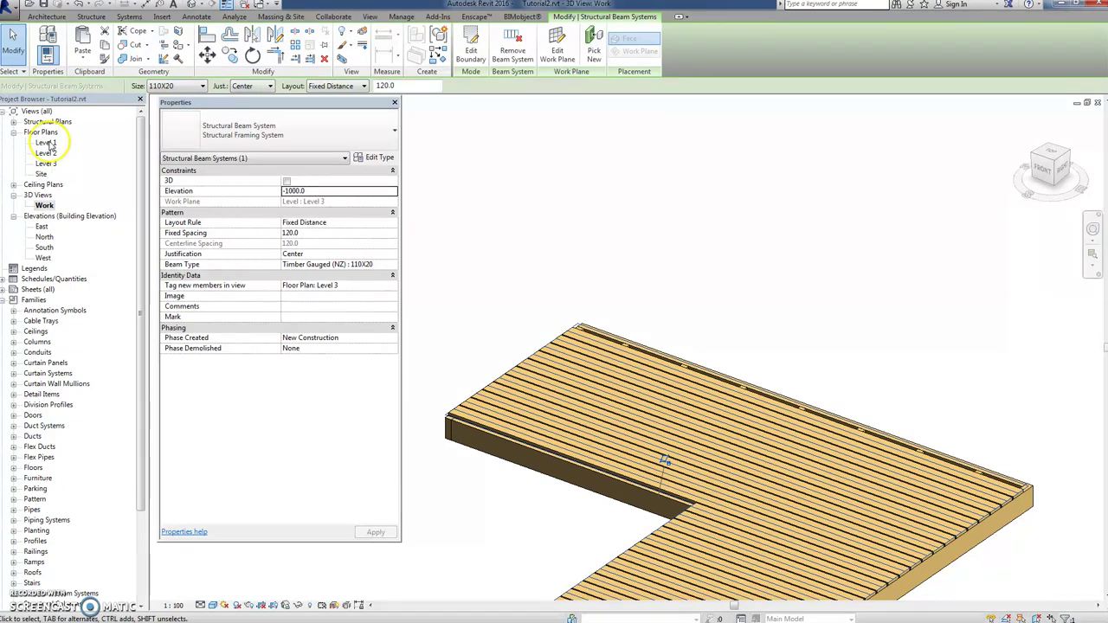
scroll(718, 164, up, 1)
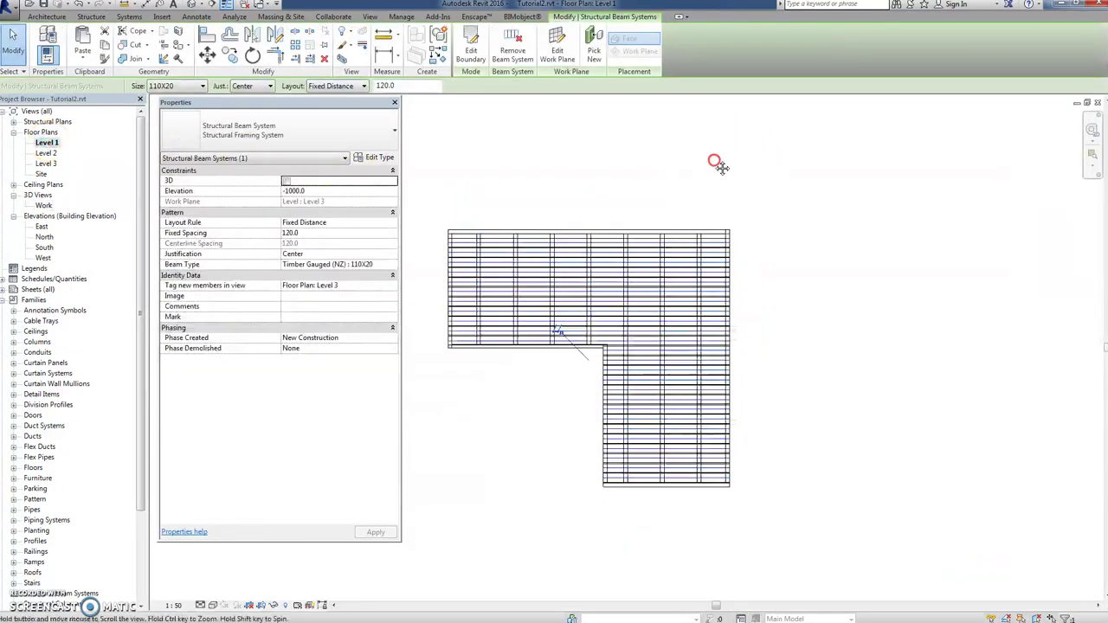
scroll(581, 191, down, 1)
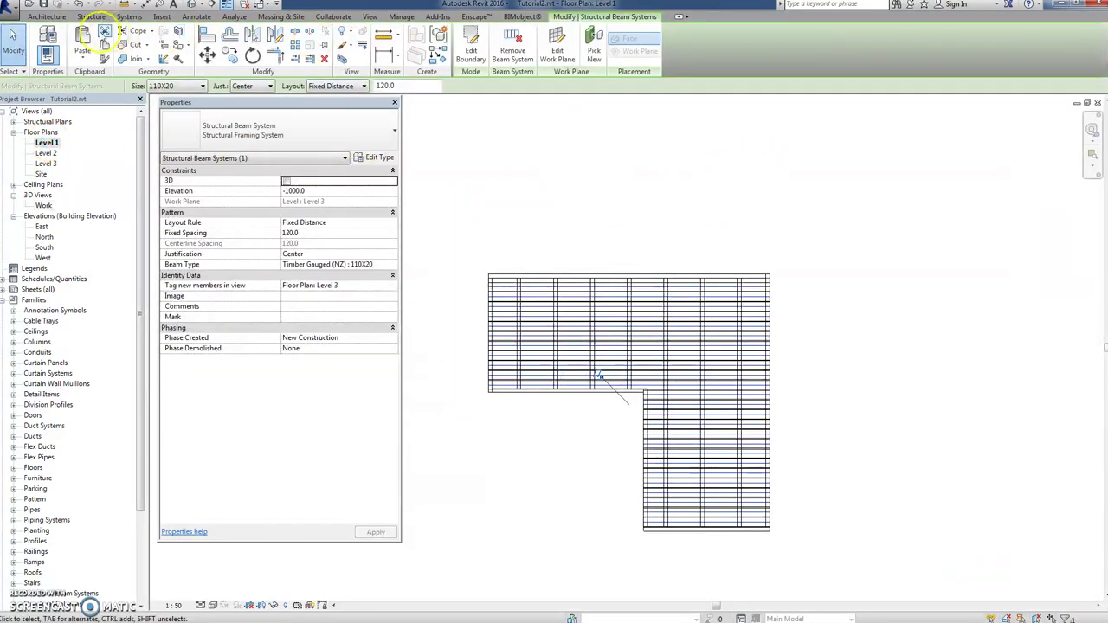
click(45, 16)
click(91, 16)
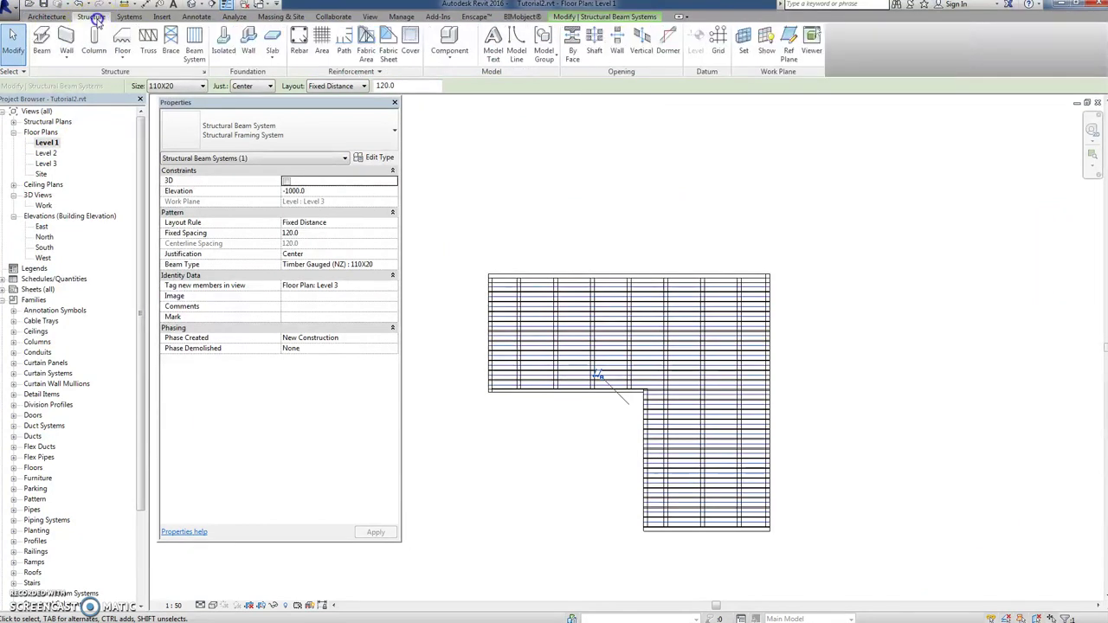
- Place a single 110X20 timber beam running just above the deck's top edge
click(43, 43)
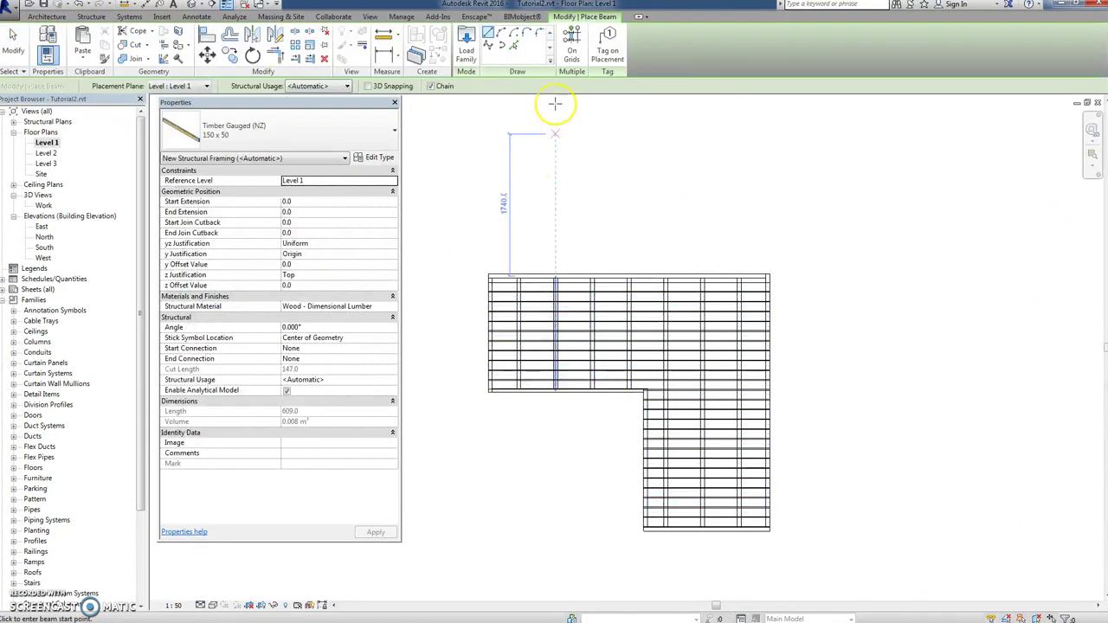
click(392, 130)
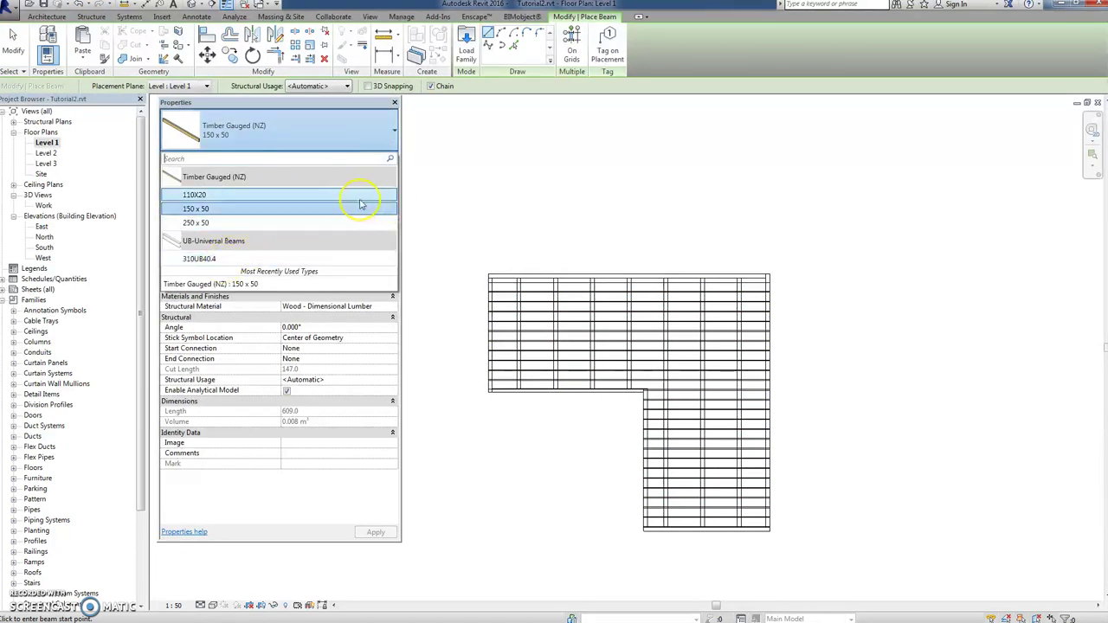
click(199, 195)
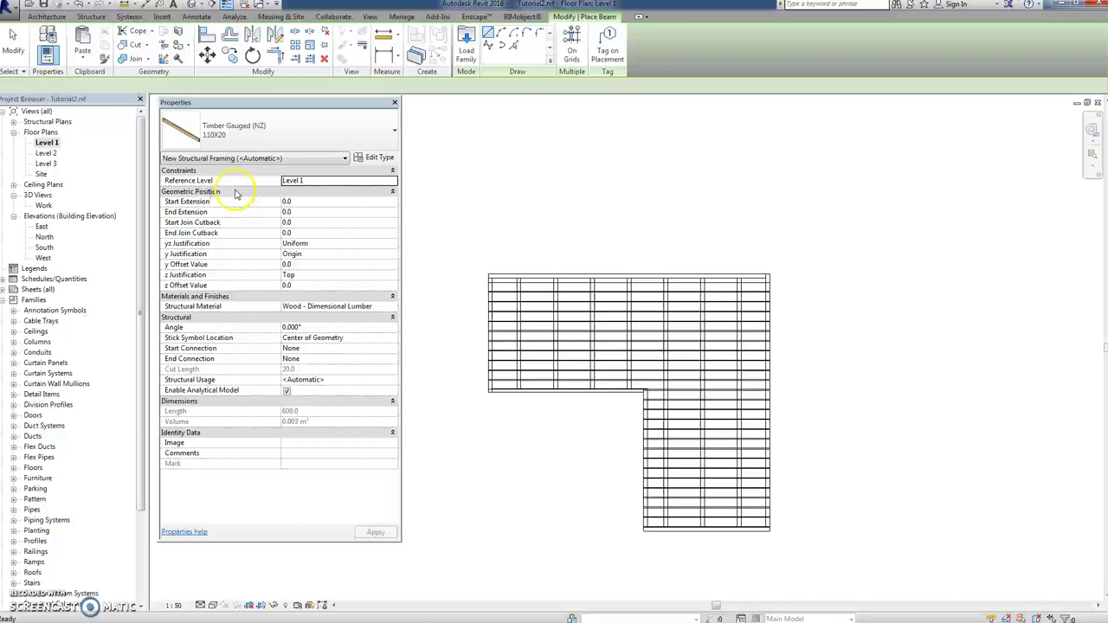
click(489, 254)
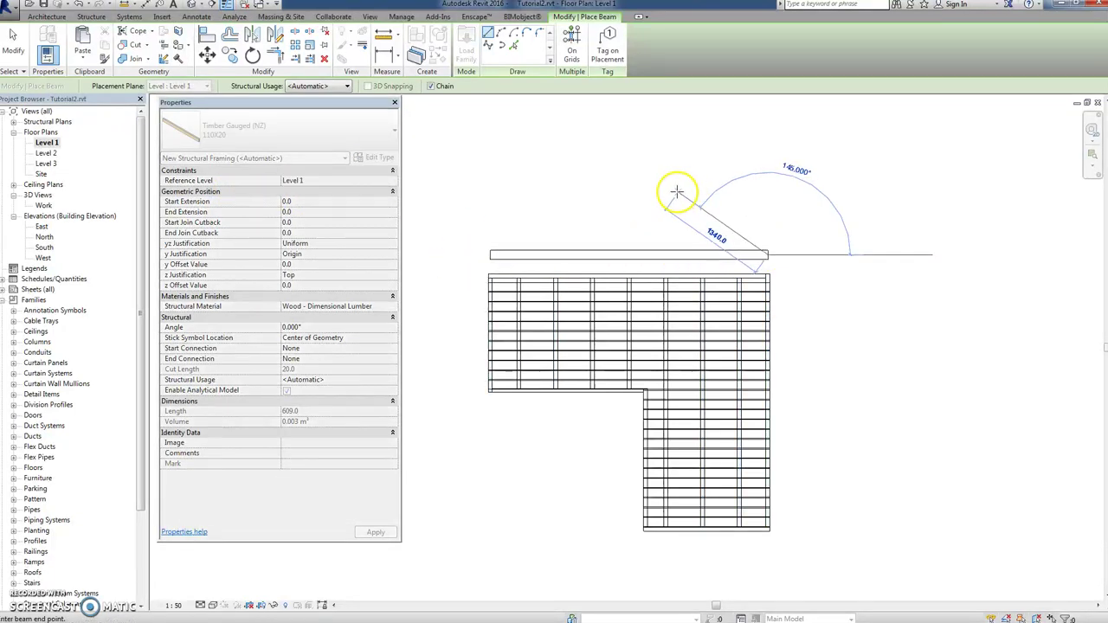
key(Escape)
key(Escape)
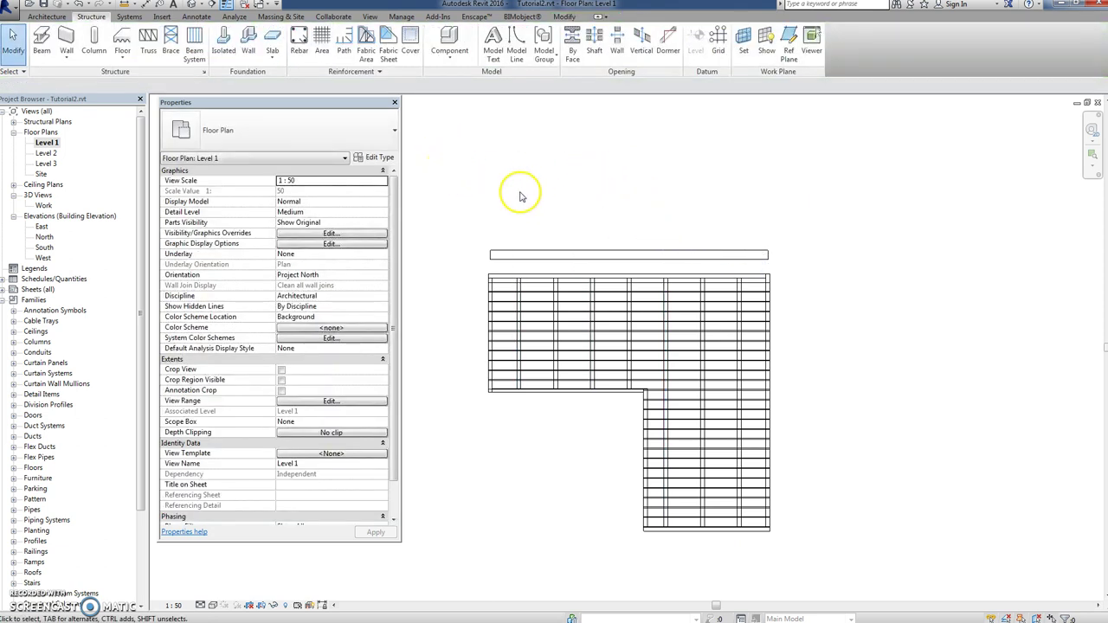
- Measure from the deck's top-left edge up to the new board, reading 102.0
scroll(471, 281, up, 5)
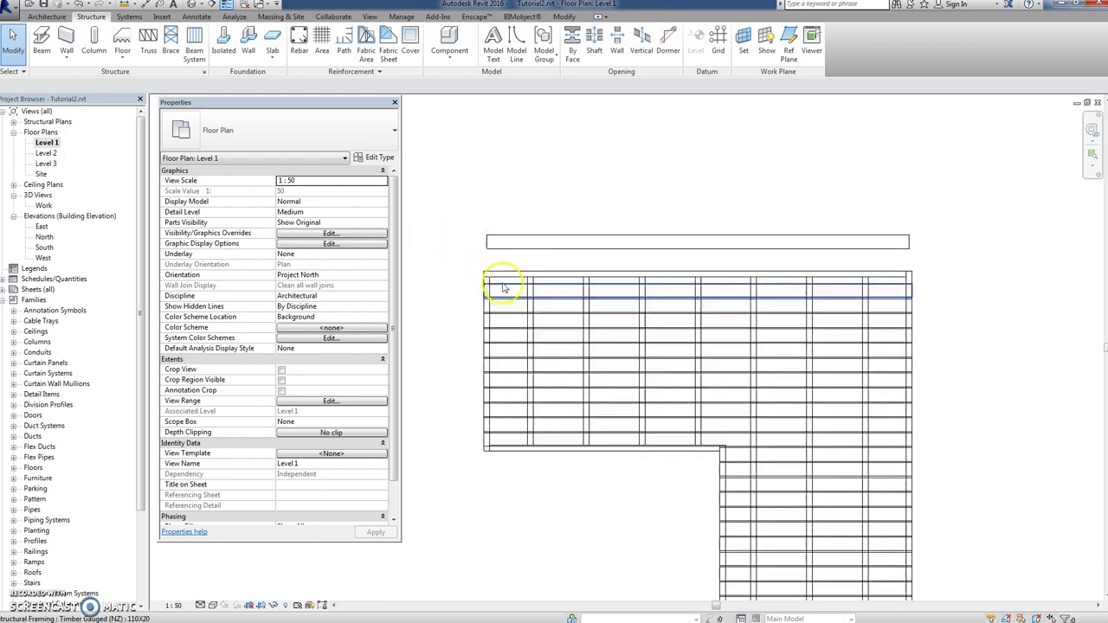
scroll(475, 276, up, 3)
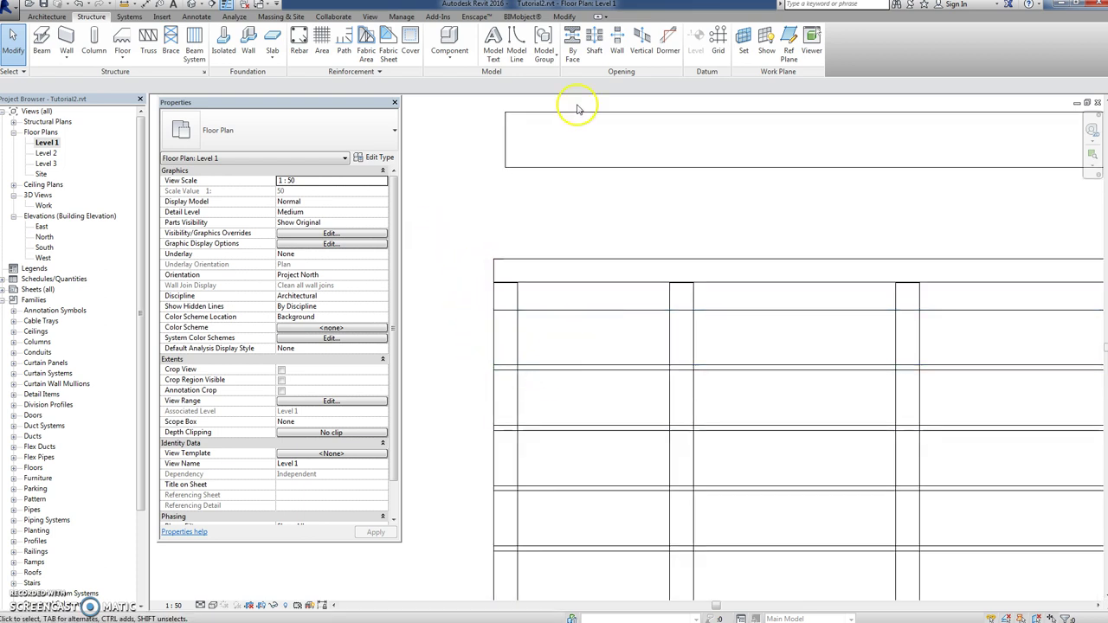
click(134, 5)
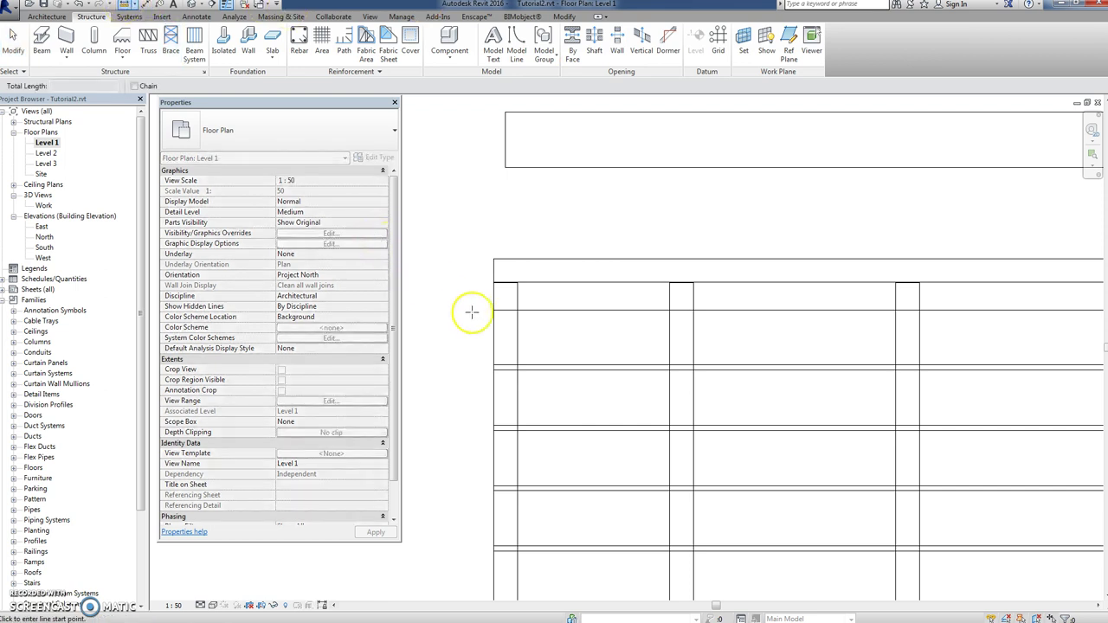
click(492, 309)
click(495, 258)
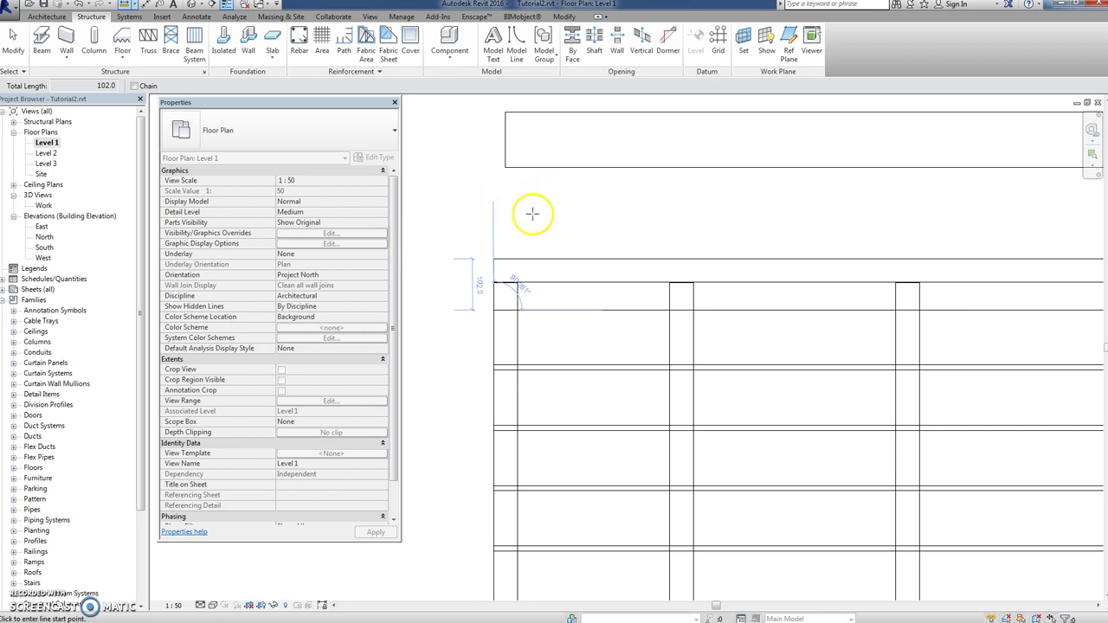
key(Escape)
key(Escape)
- Duplicate the board's 110X20 type as 92X20 with width b set to 92.0
click(527, 166)
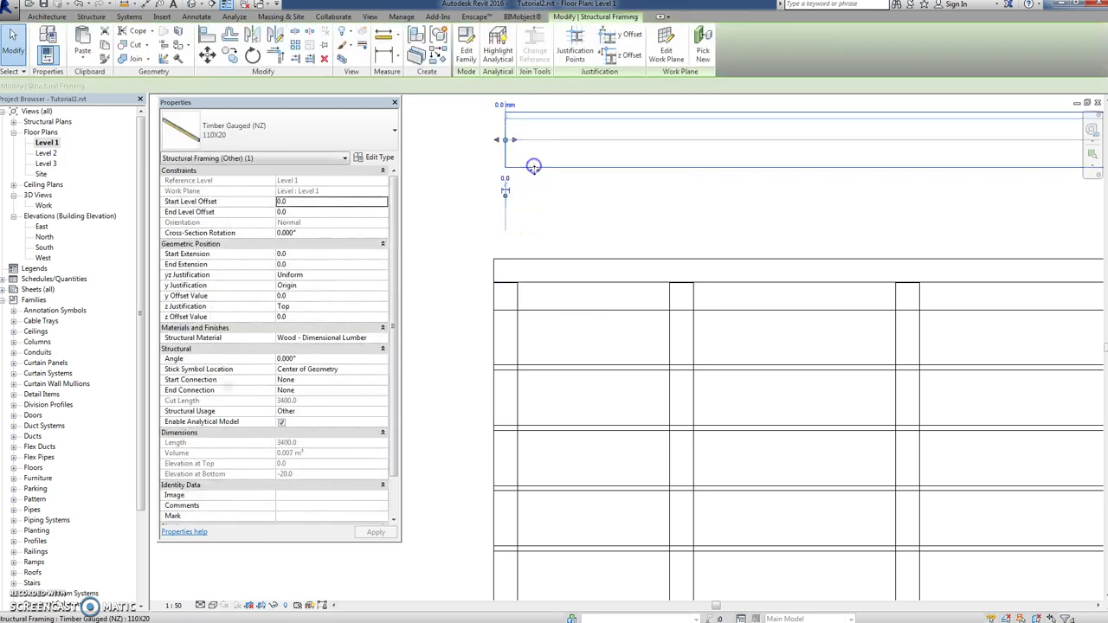
click(372, 161)
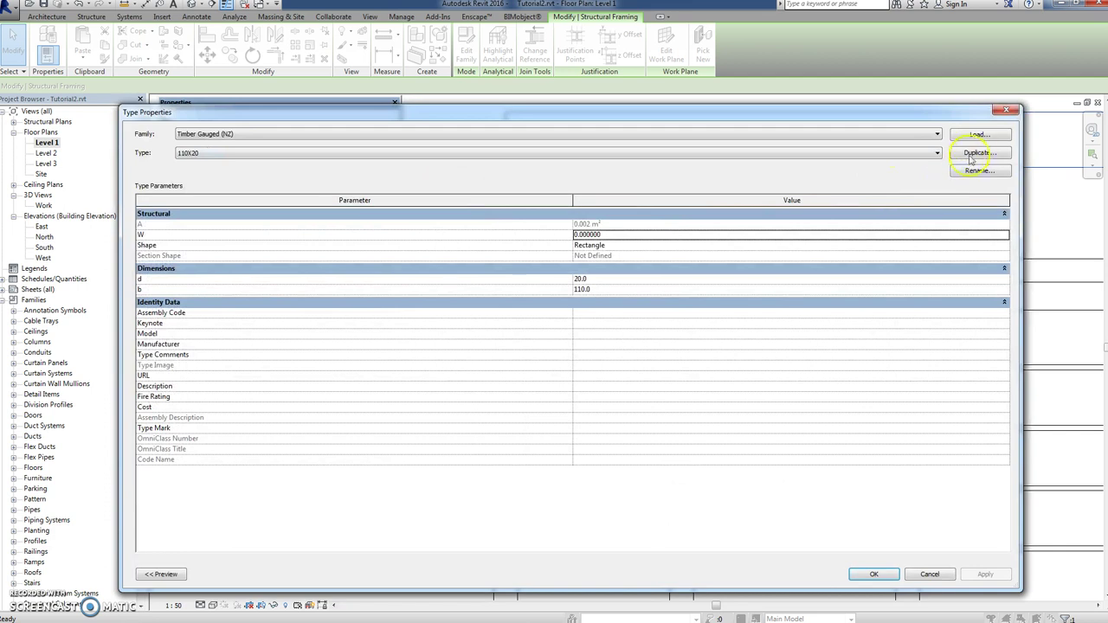
click(974, 155)
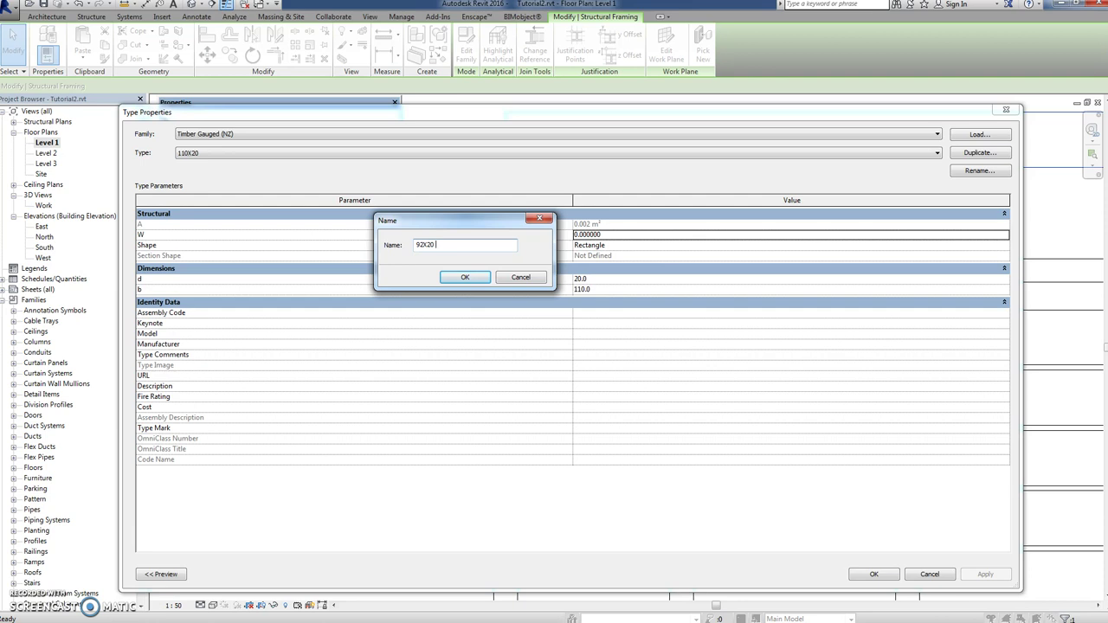
click(464, 278)
click(597, 289)
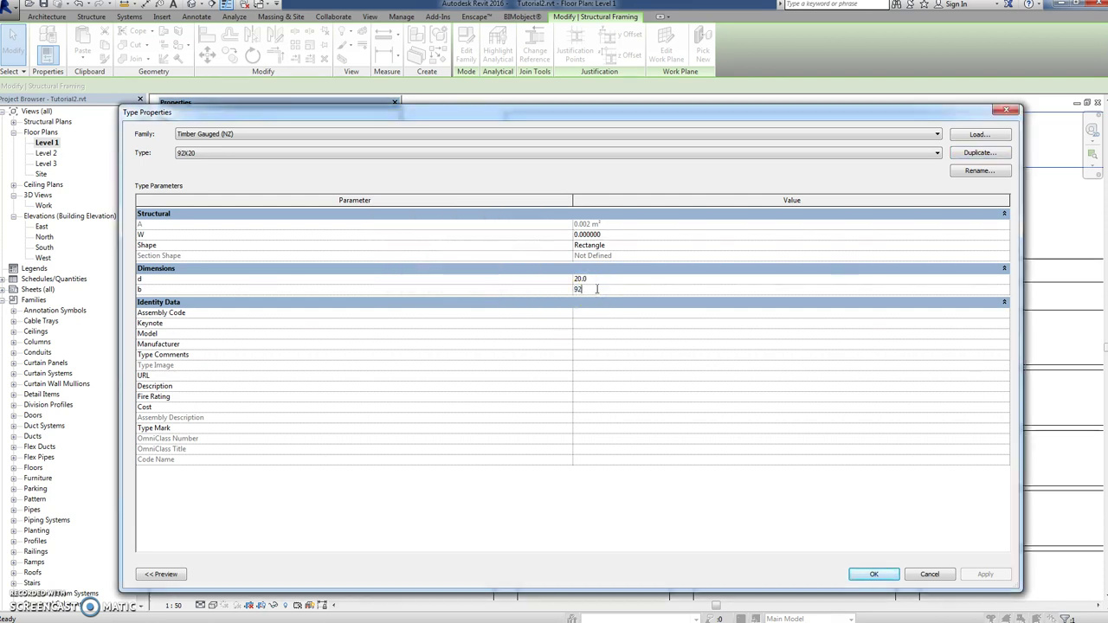
click(644, 313)
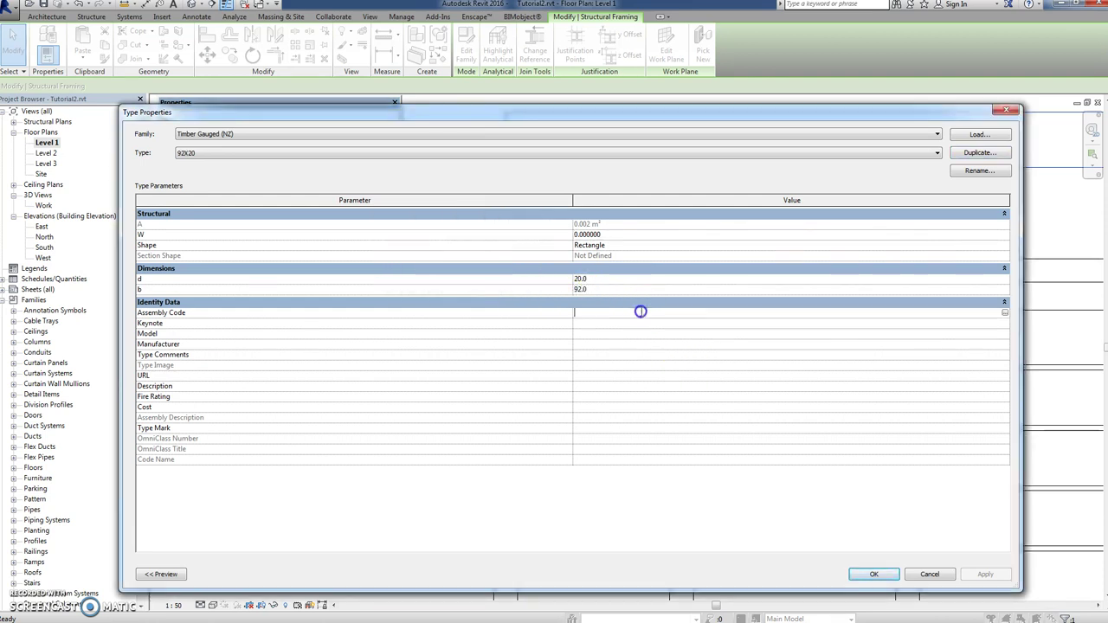
click(874, 575)
- Reselect the board and start a measurement from its edge, then cancel it
middle_drag(532, 185, 504, 227)
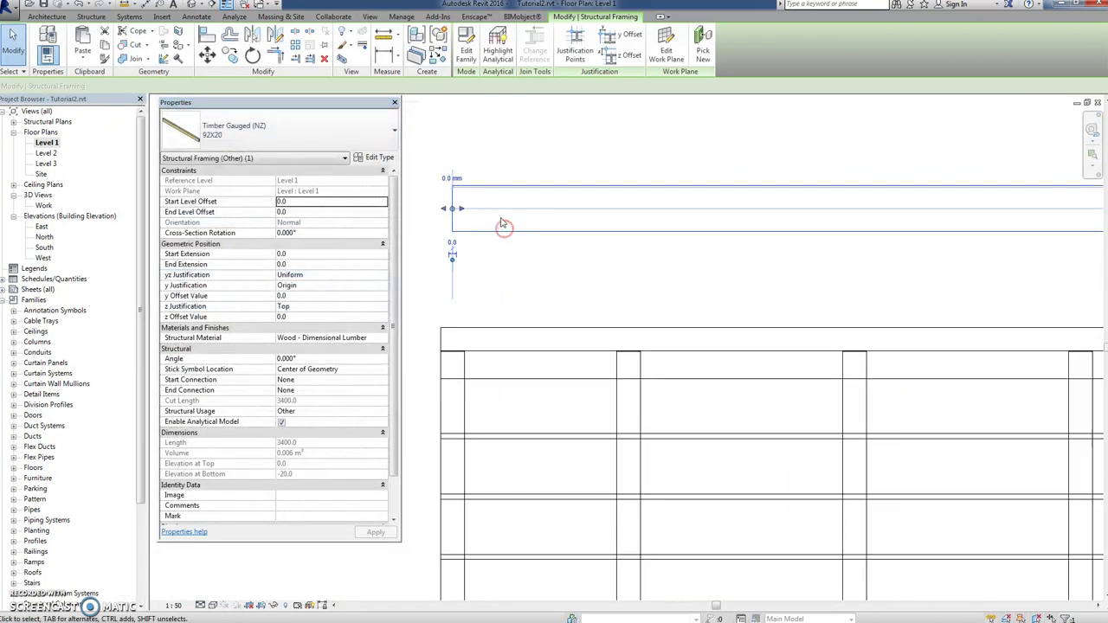
click(503, 232)
click(498, 227)
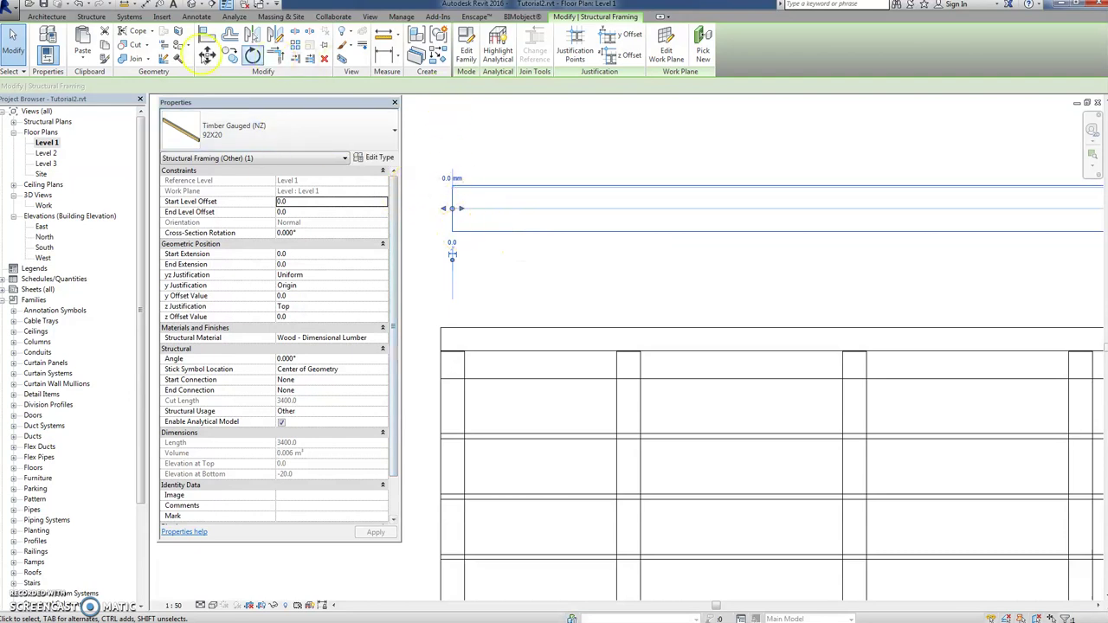
click(384, 36)
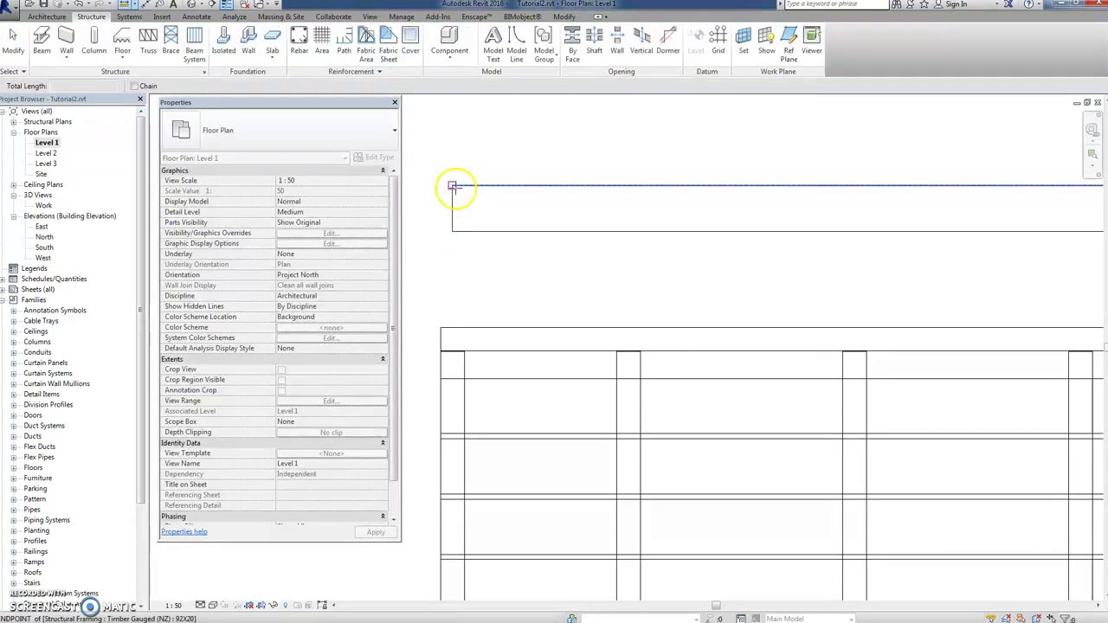
click(452, 186)
key(Escape)
key(Escape)
scroll(507, 161, down, 2)
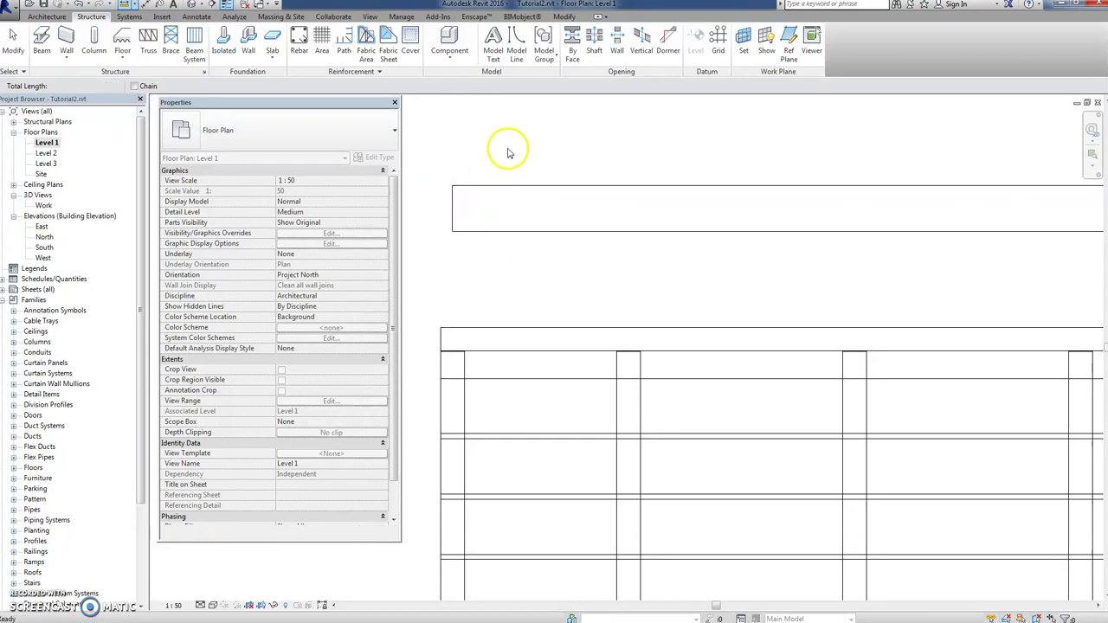
middle_drag(507, 167, 559, 187)
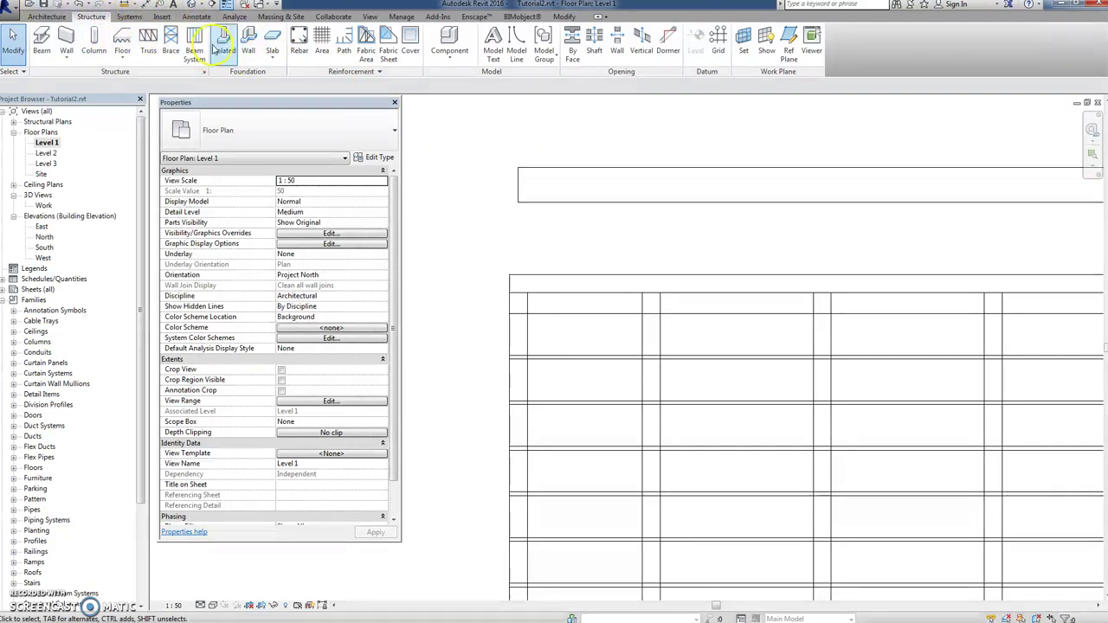
- Align the deck's top edge to the 92X20 board, then undo the alignment and clear selection
click(581, 197)
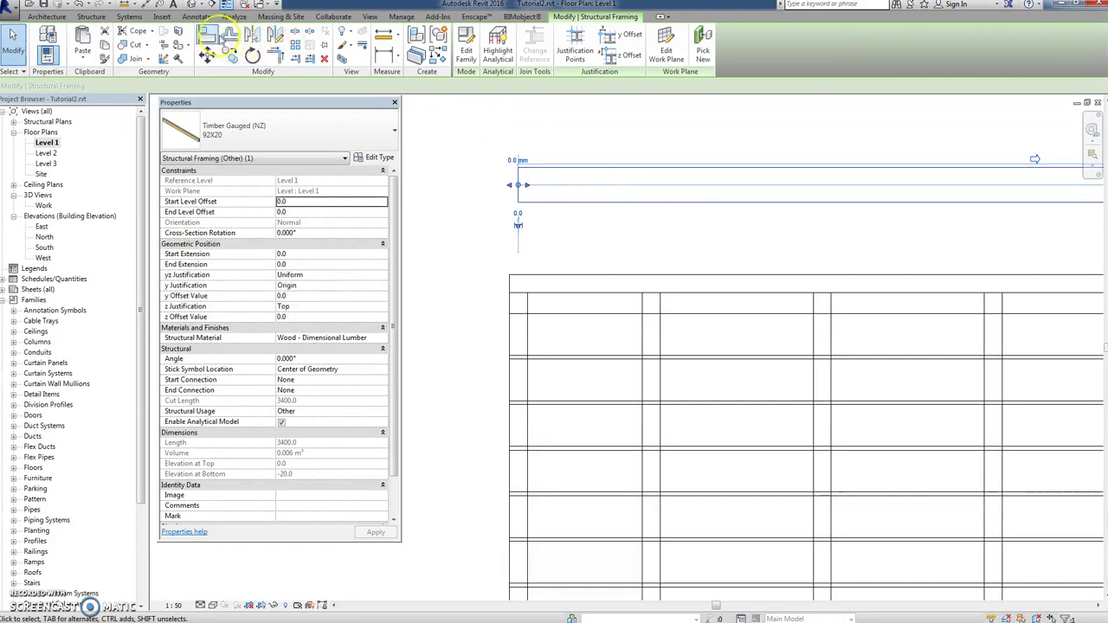
click(207, 39)
click(585, 173)
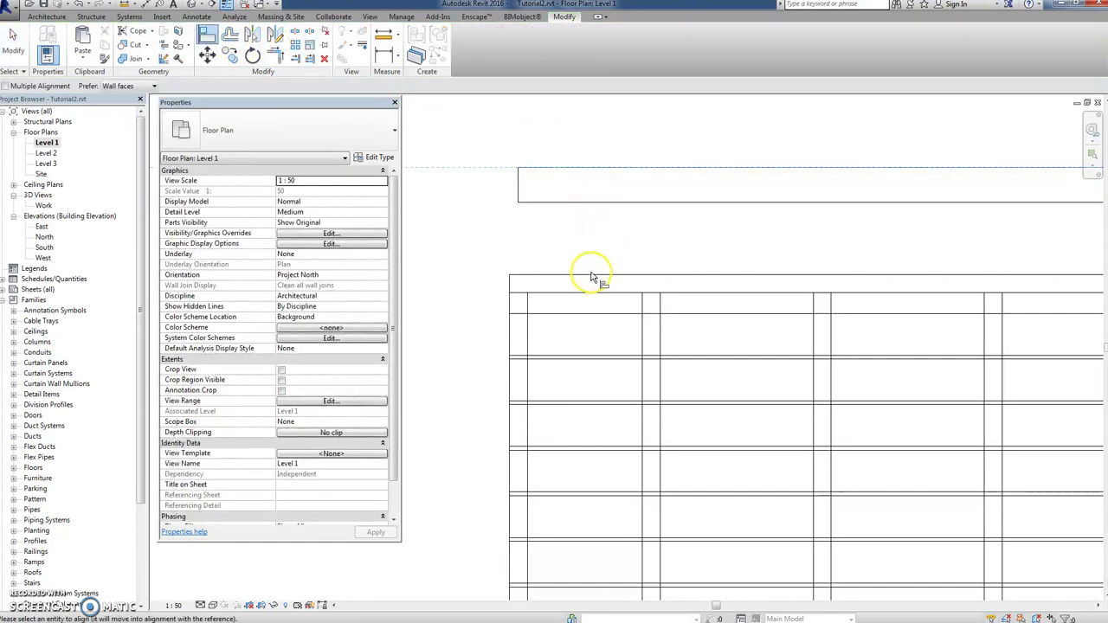
click(574, 275)
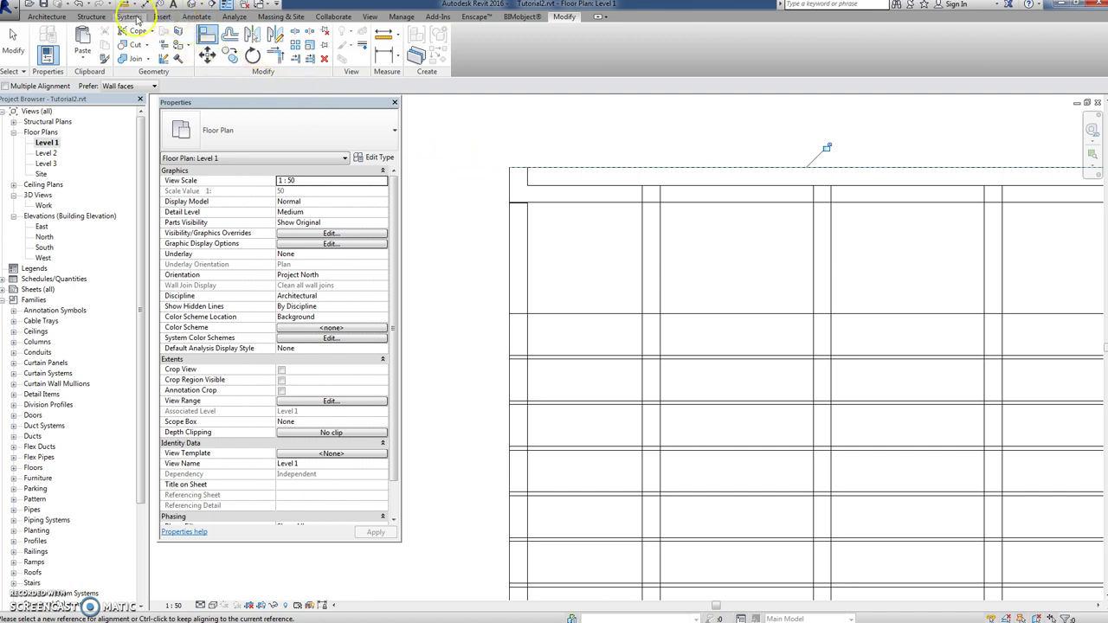
click(79, 4)
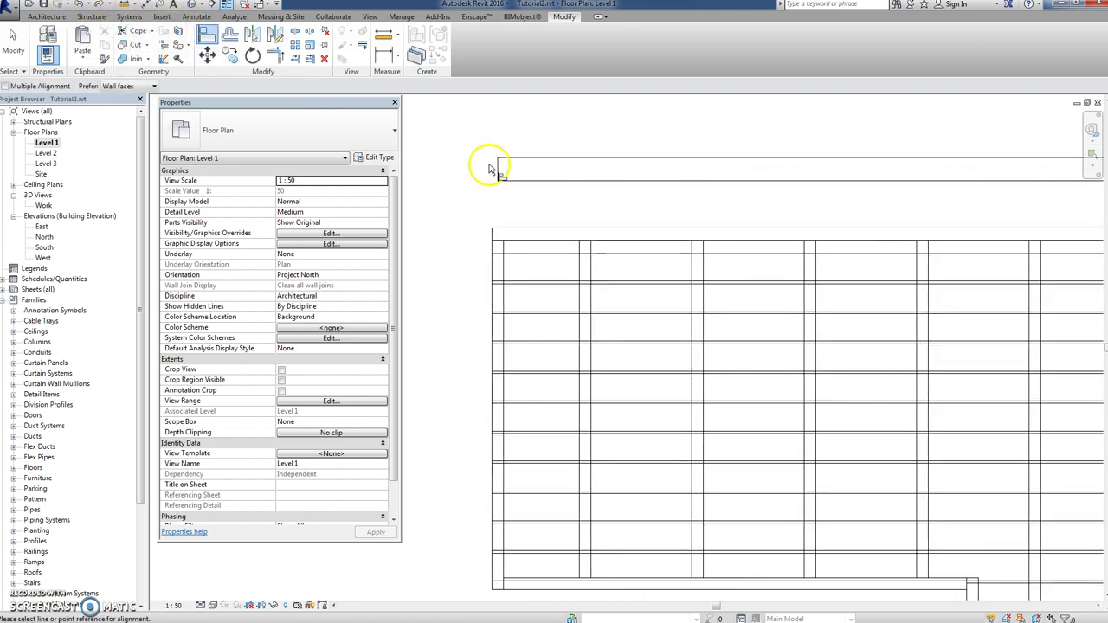
key(Escape)
click(499, 175)
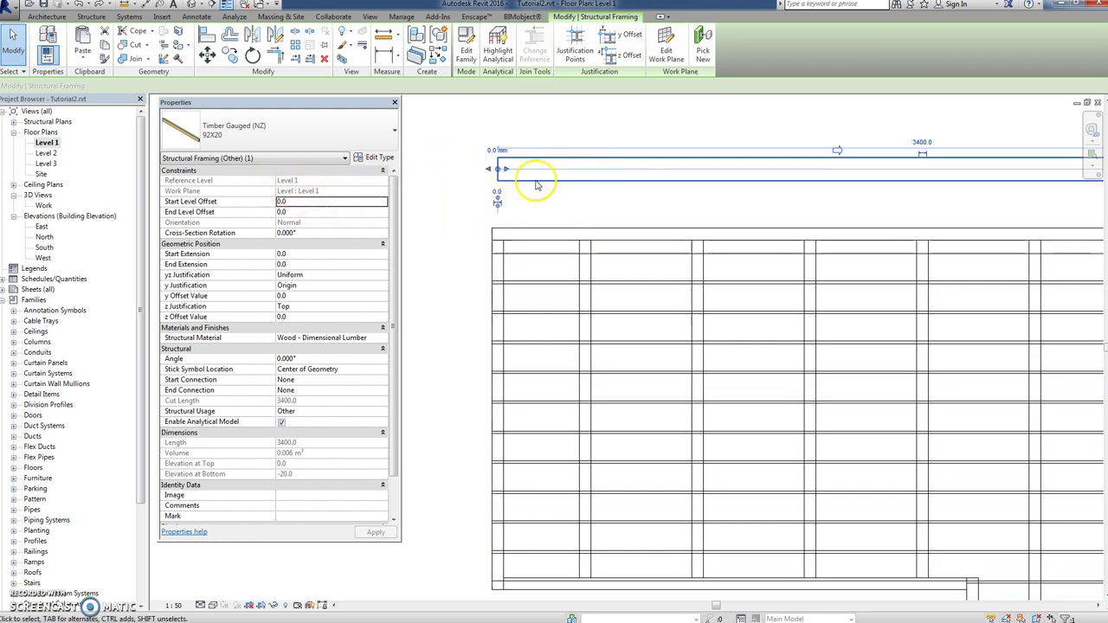
key(Escape)
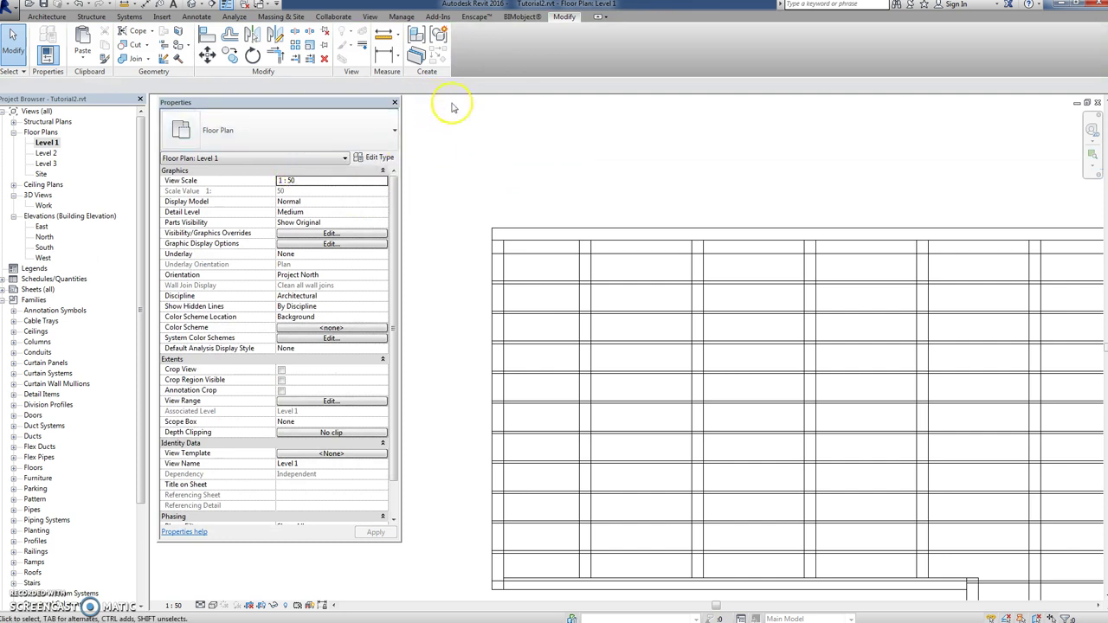
- On the Level 3 plan, draw a new beam running right above the deck
double_click(46, 163)
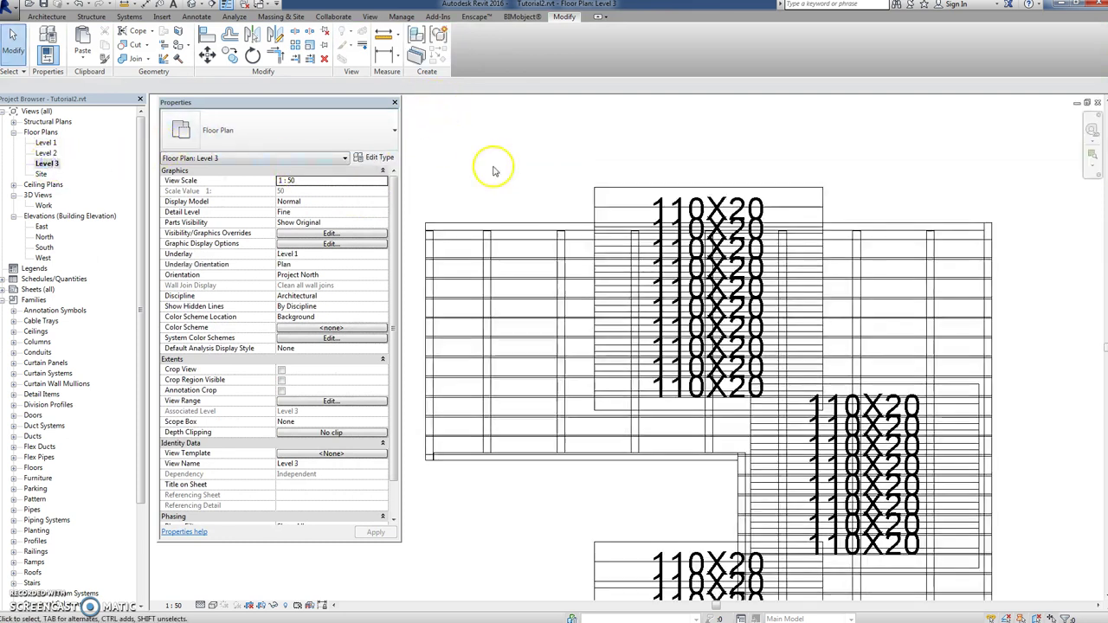
scroll(506, 185, down, 3)
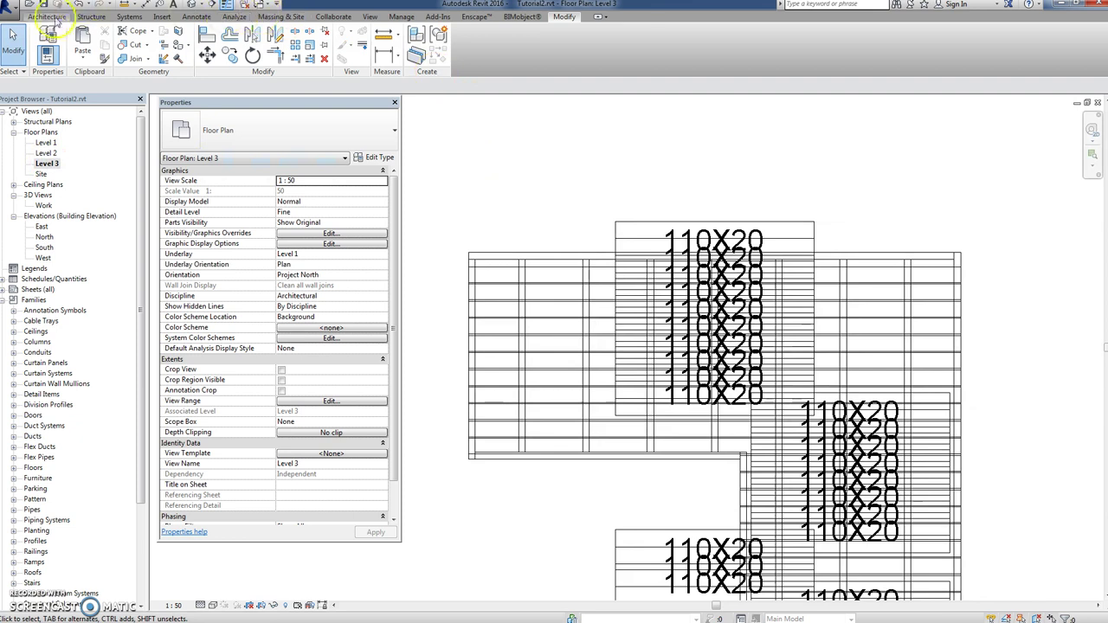
click(91, 16)
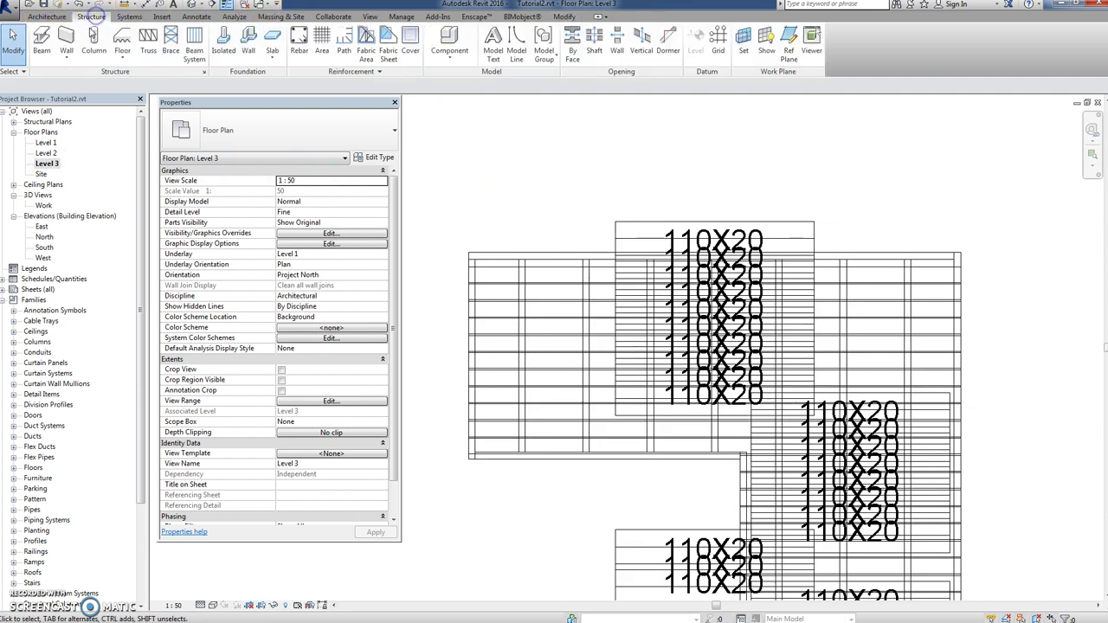
click(42, 43)
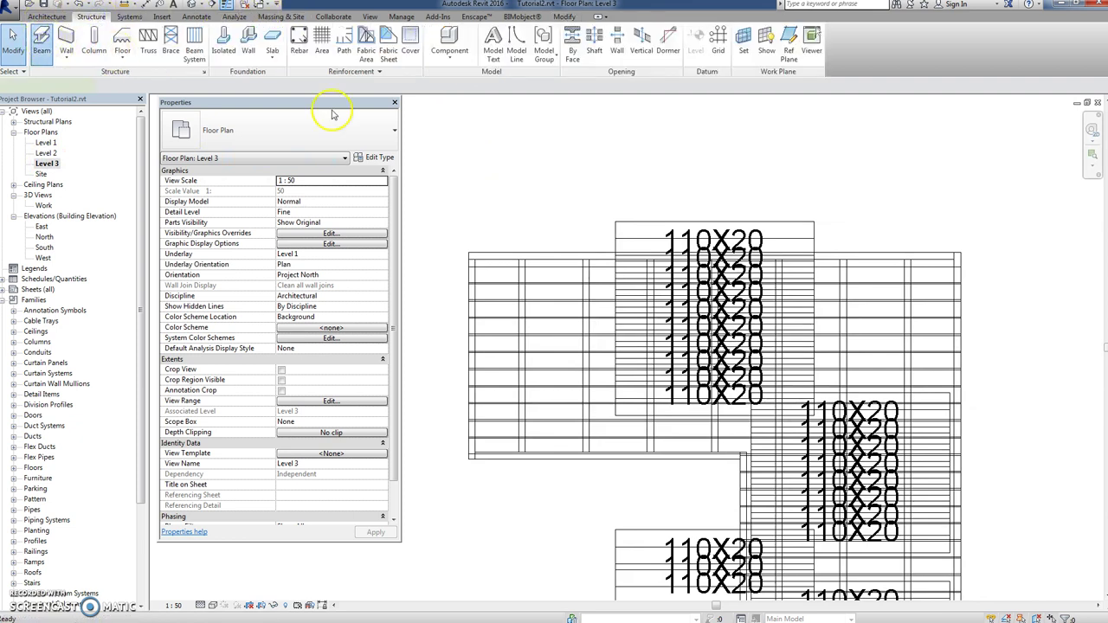
click(464, 163)
click(906, 182)
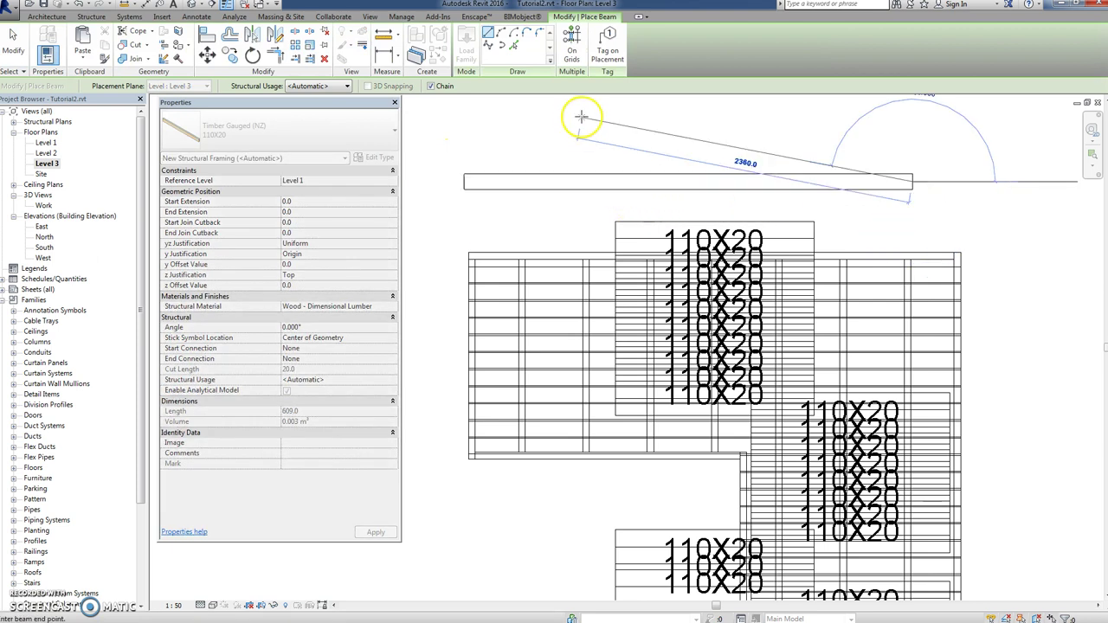
key(Escape)
key(Escape)
- Change the new beam's type to 92X20
click(484, 183)
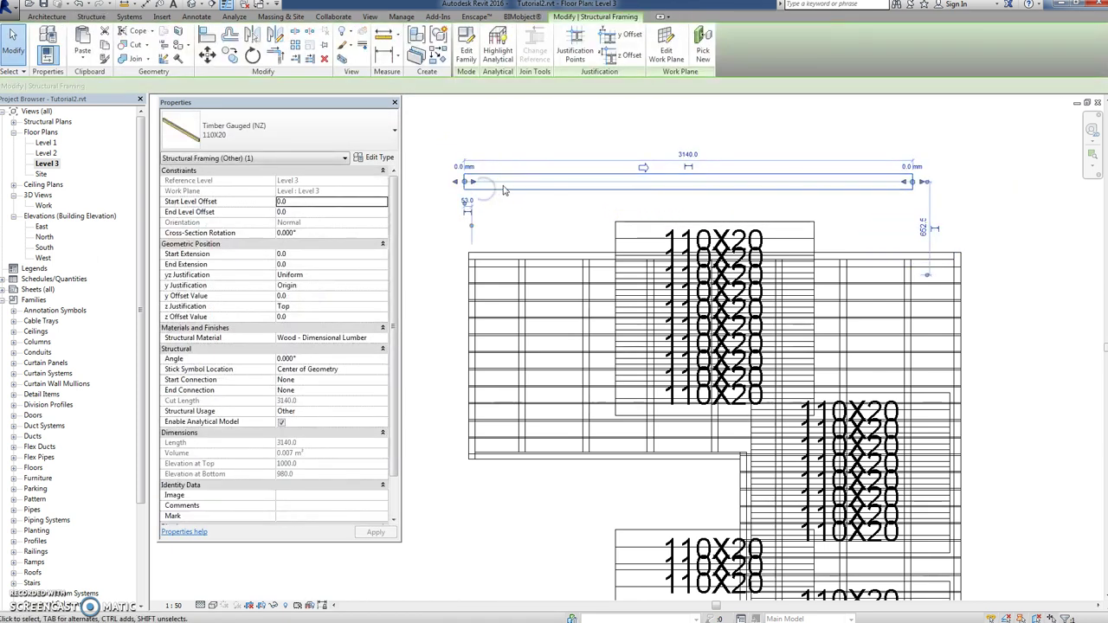
click(382, 129)
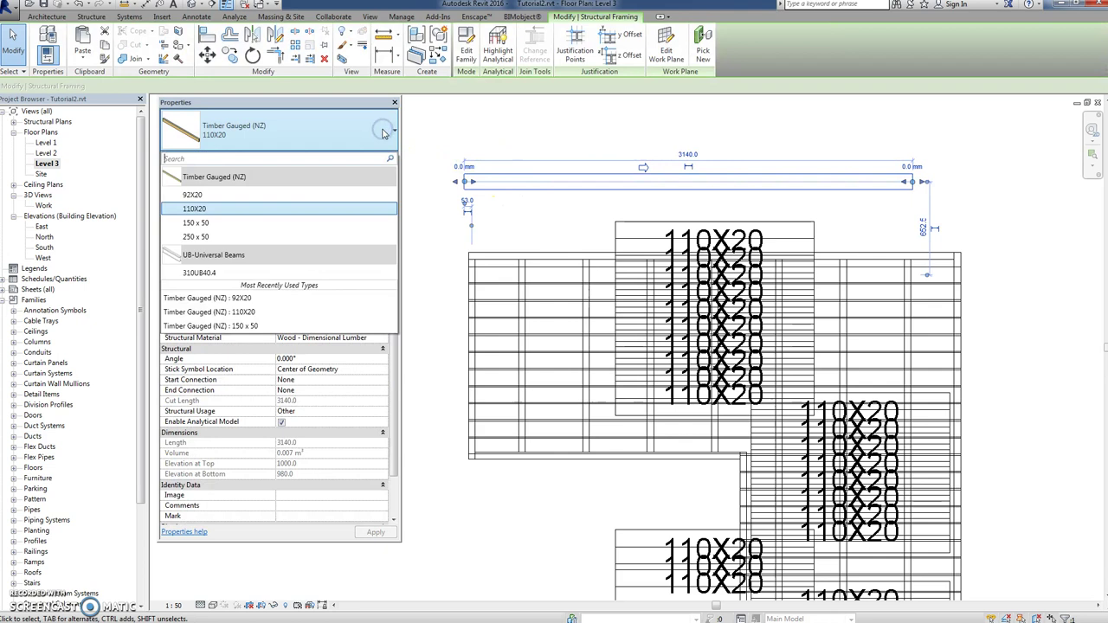
click(192, 197)
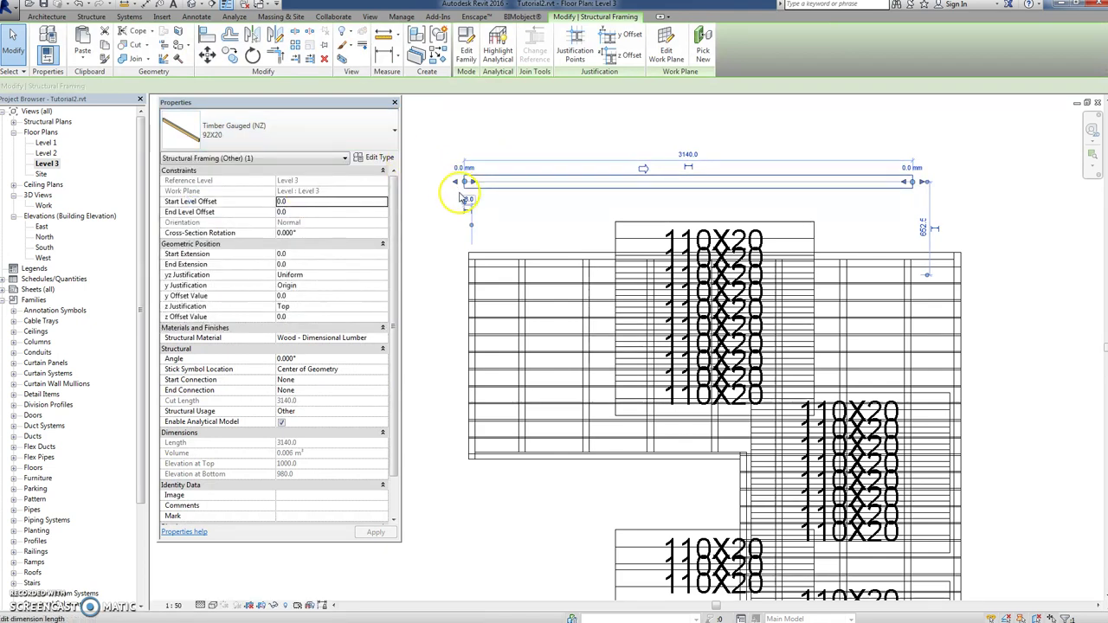
scroll(433, 195, up, 2)
click(421, 187)
- Align the 92X20 beam to the deck's top edge and its left end
middle_drag(458, 173, 440, 142)
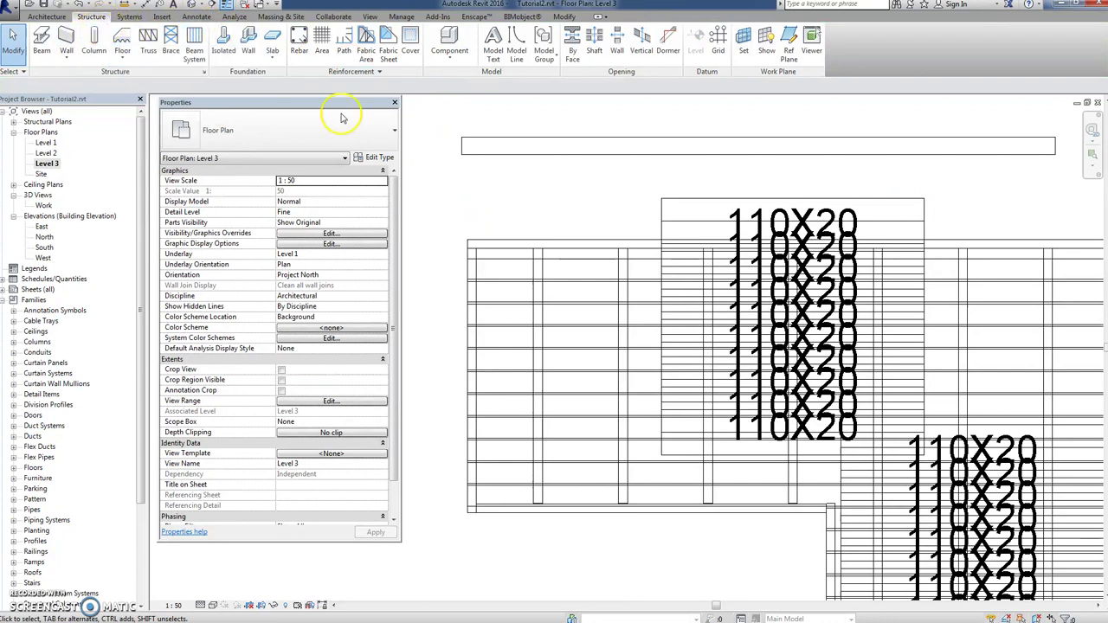
click(488, 150)
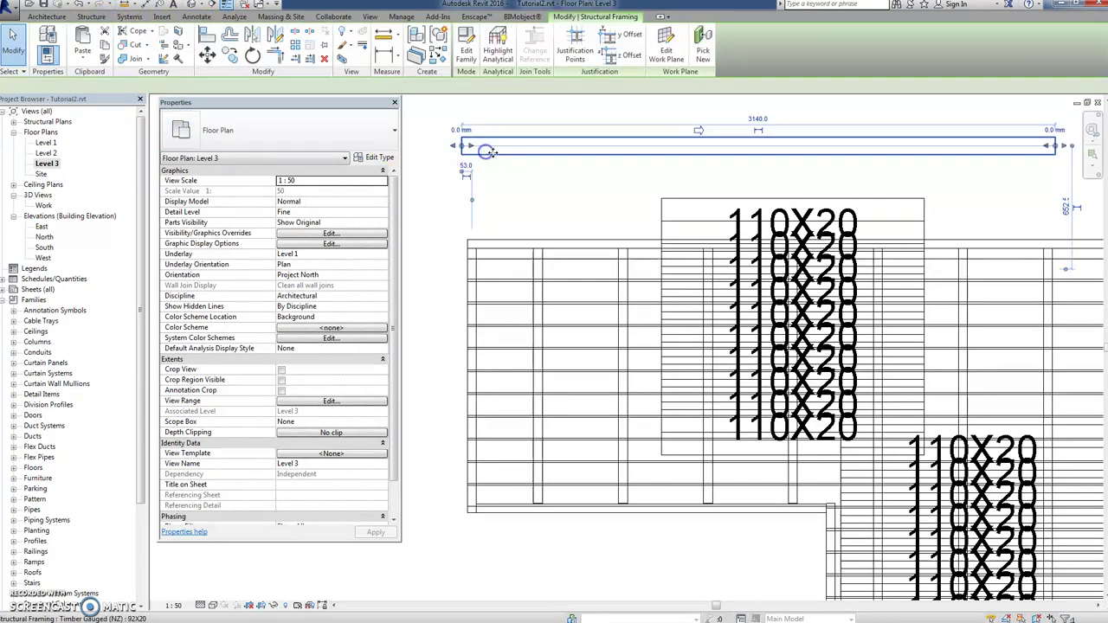
click(206, 36)
click(501, 242)
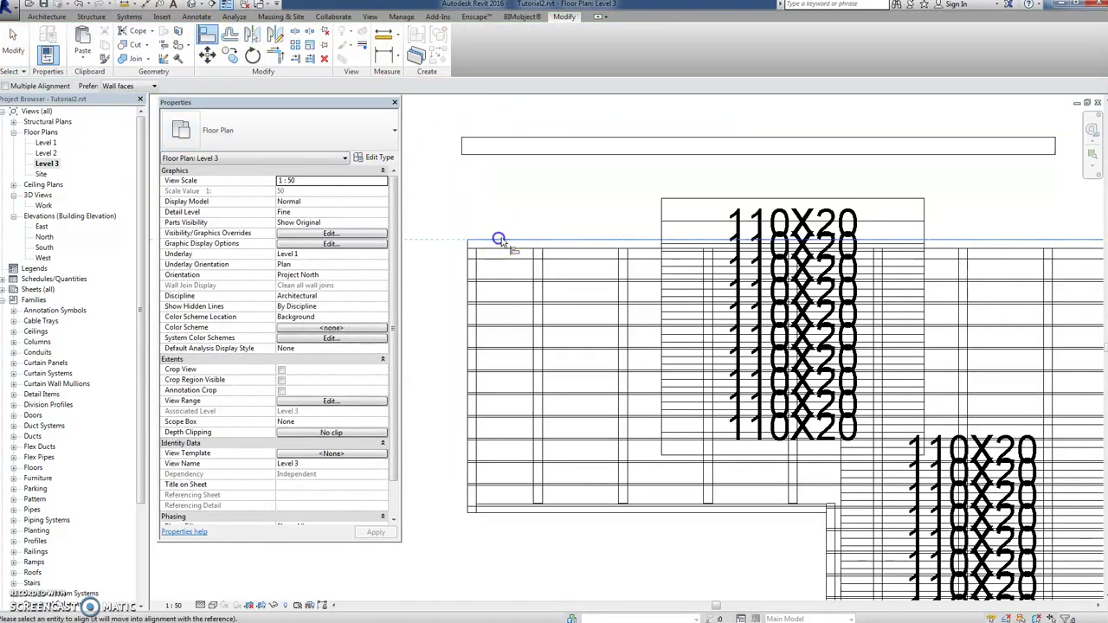
click(503, 138)
scroll(458, 248, up, 5)
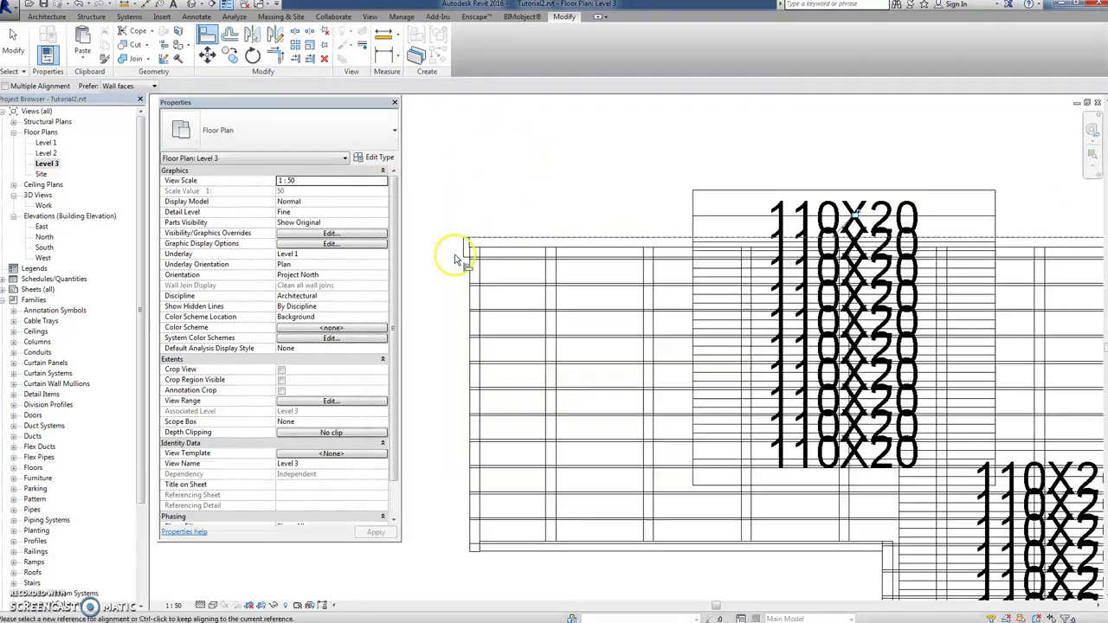
click(485, 287)
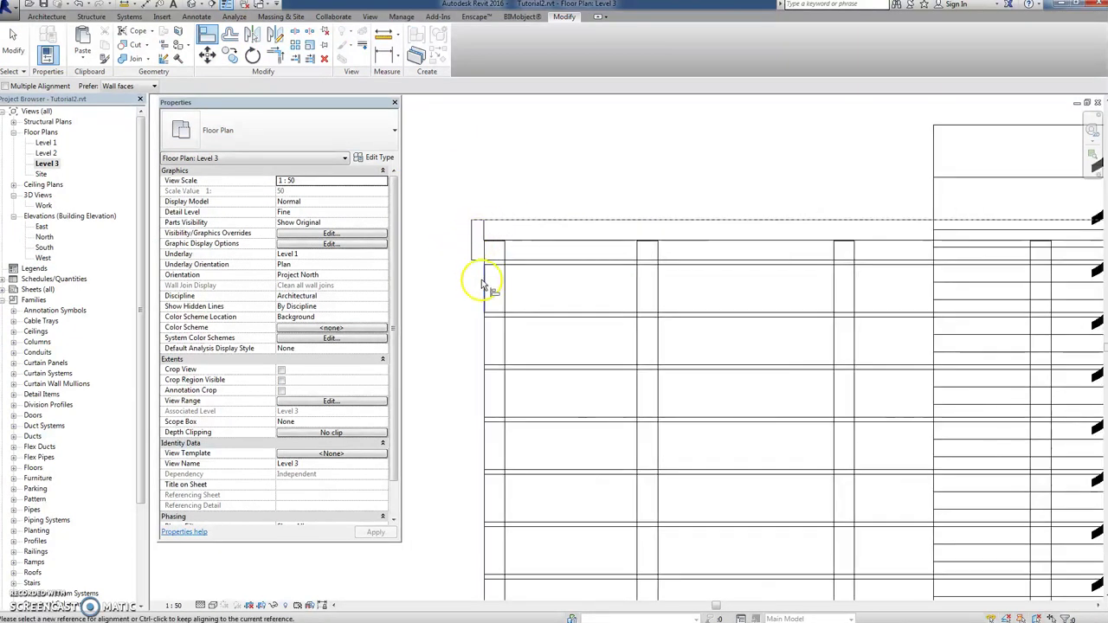
click(475, 248)
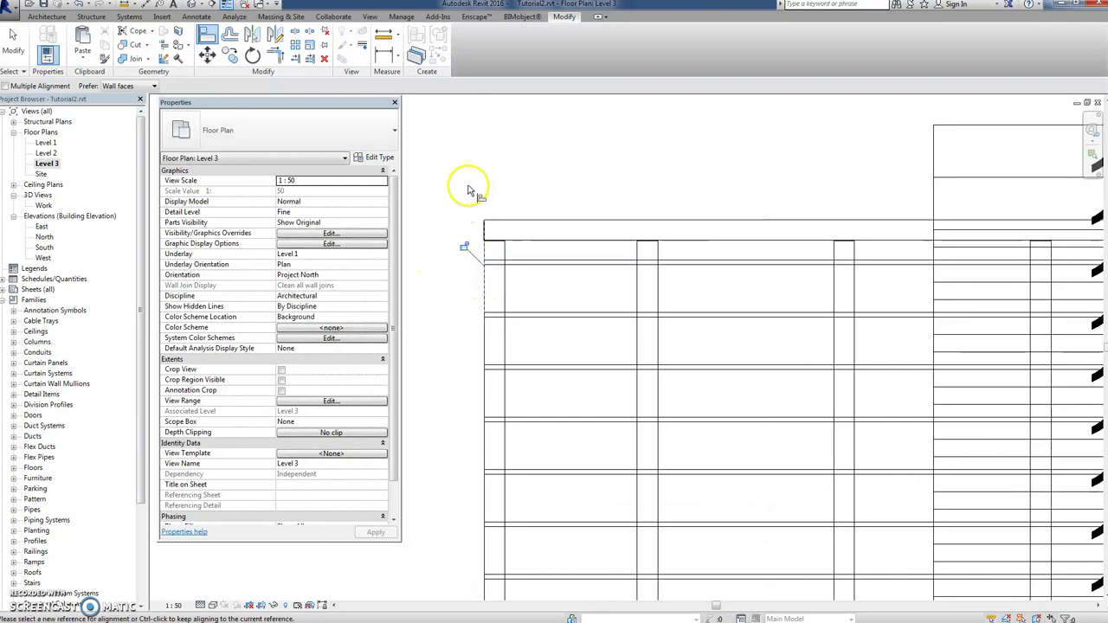
scroll(459, 166, down, 3)
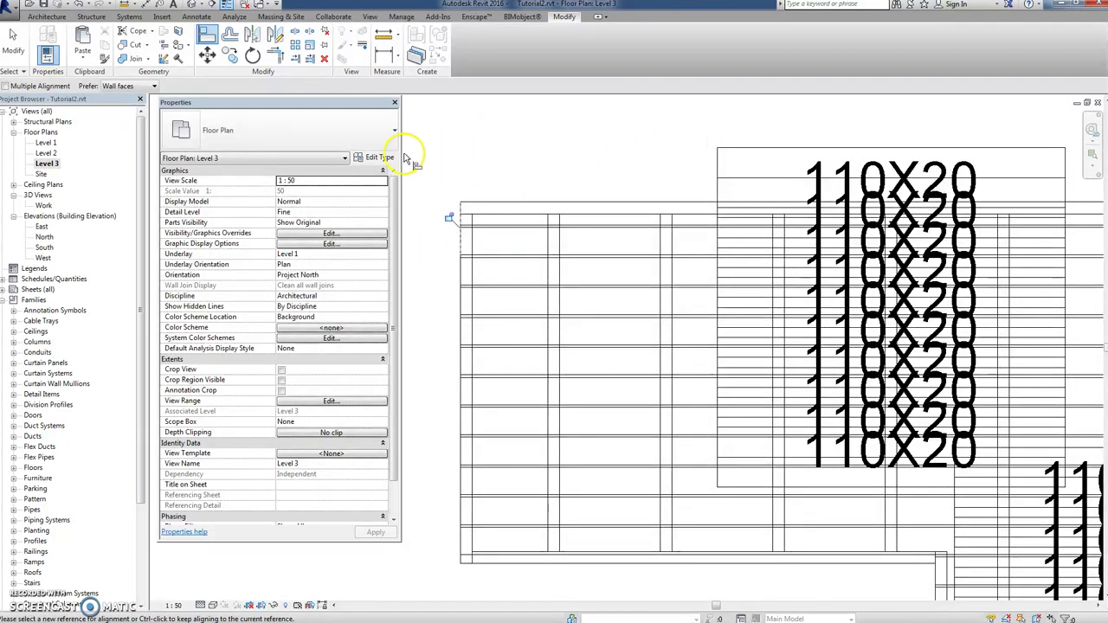
- In the Work 3D view, set the floating 92X20 board's z Offset Value to -1000
double_click(45, 206)
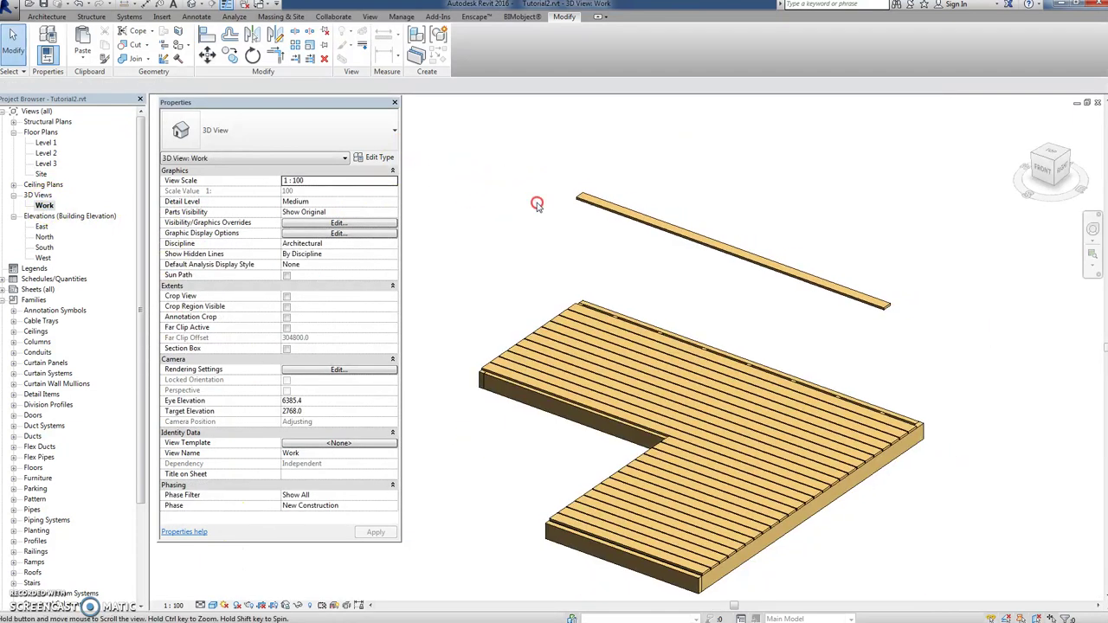
click(757, 224)
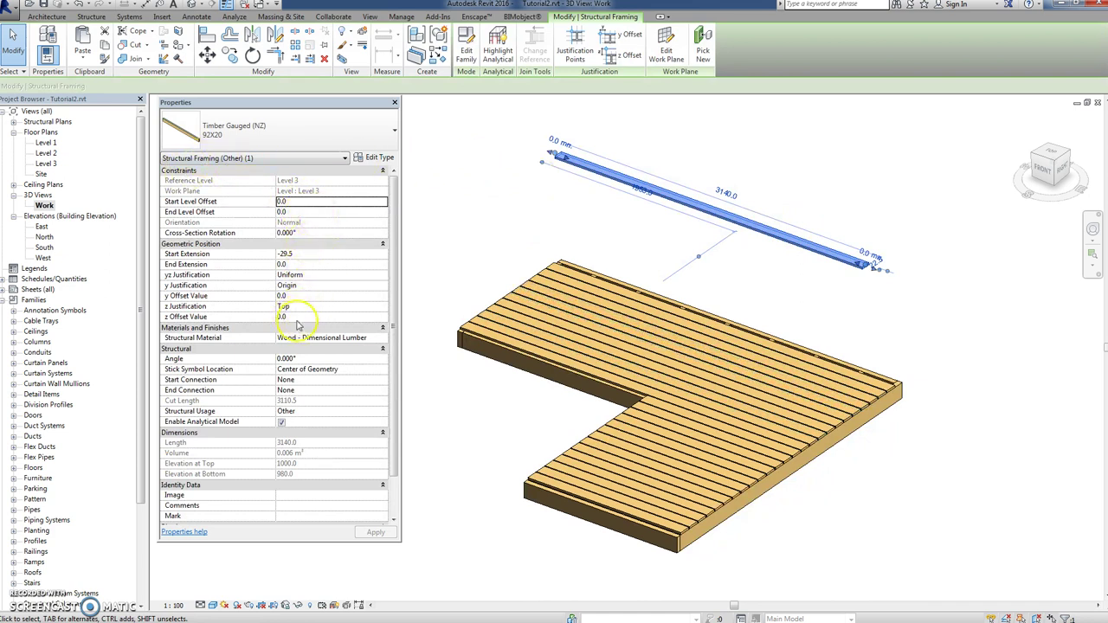
click(297, 317)
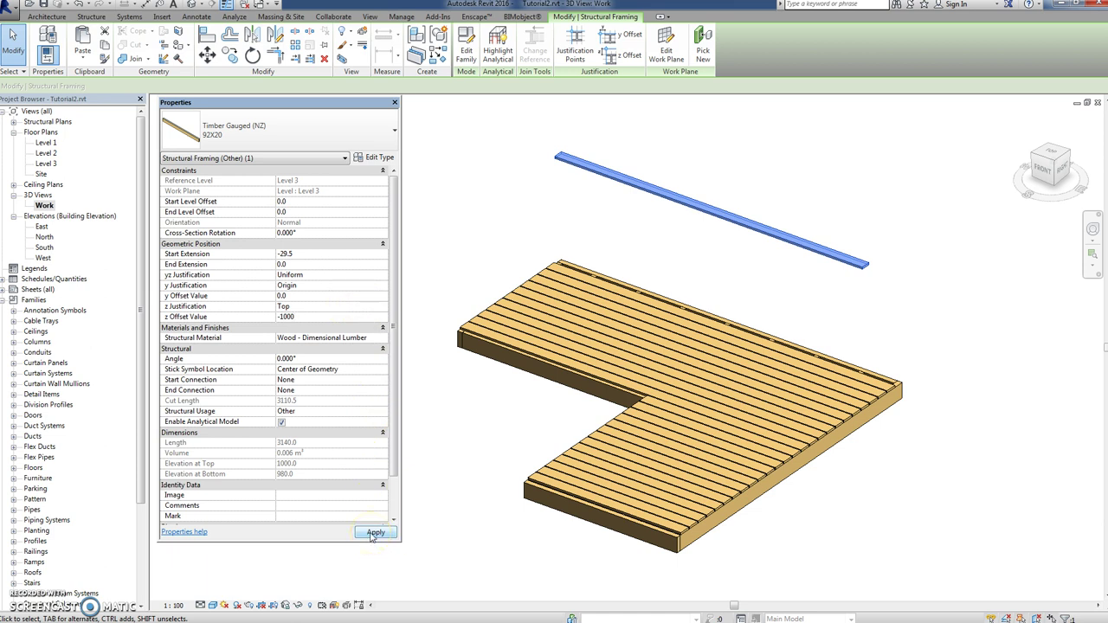
click(374, 534)
click(517, 215)
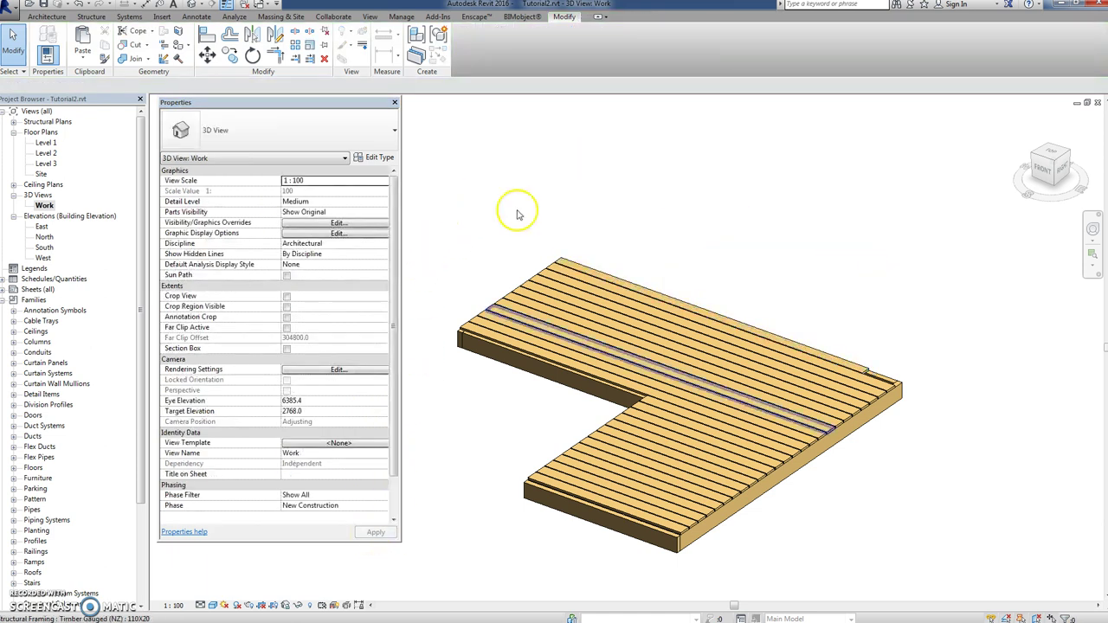
shift+middle_drag(518, 215, 642, 297)
scroll(649, 270, up, 6)
scroll(647, 337, up, 5)
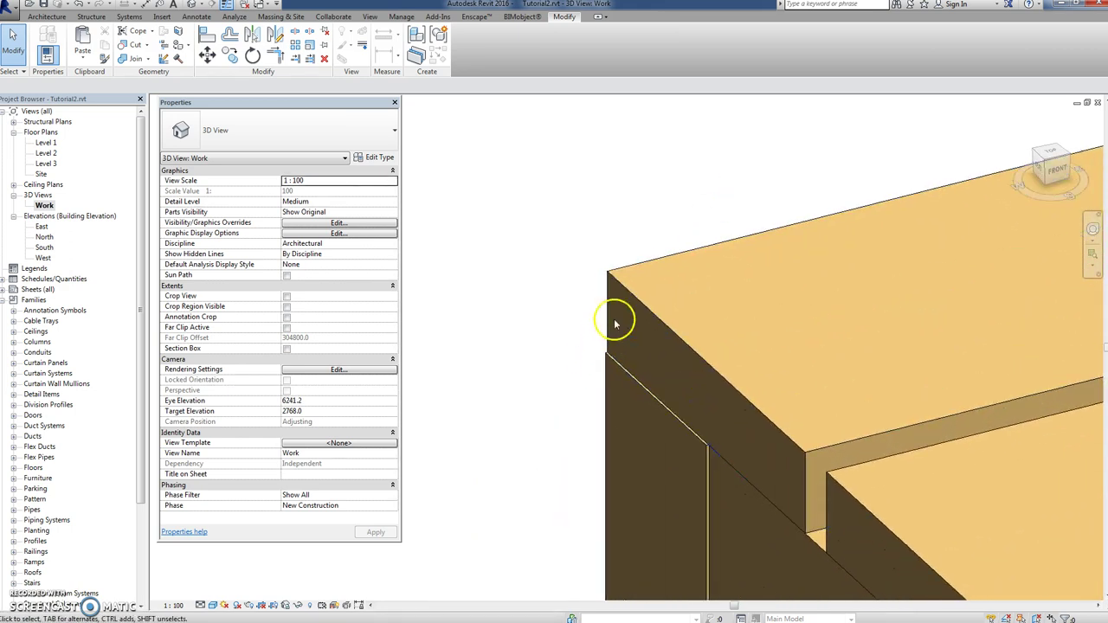
shift+middle_drag(633, 319, 674, 318)
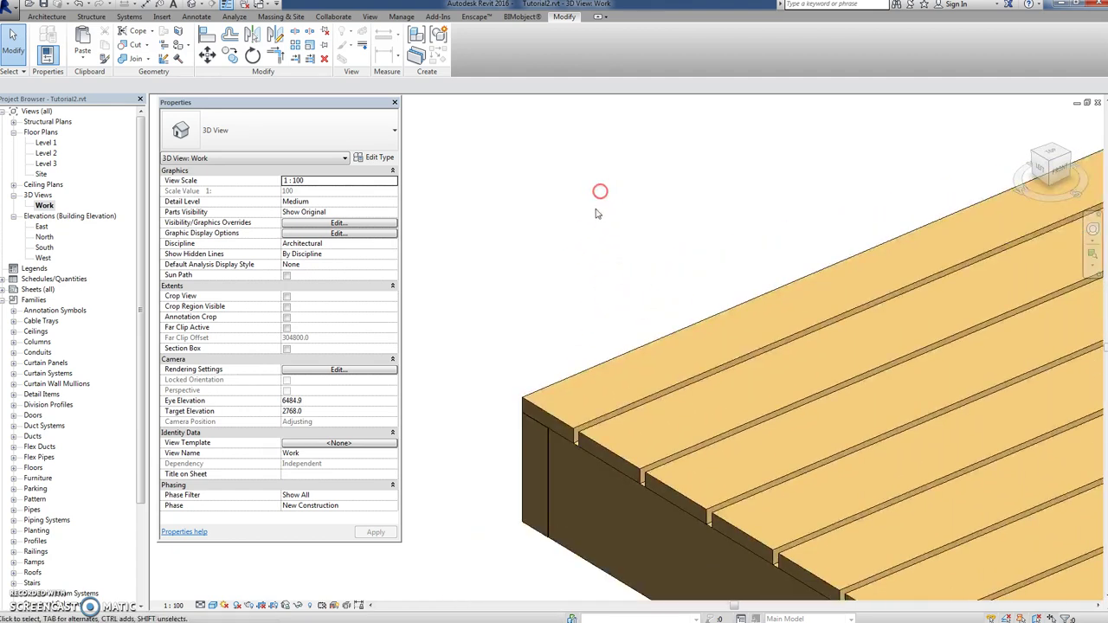
click(1034, 153)
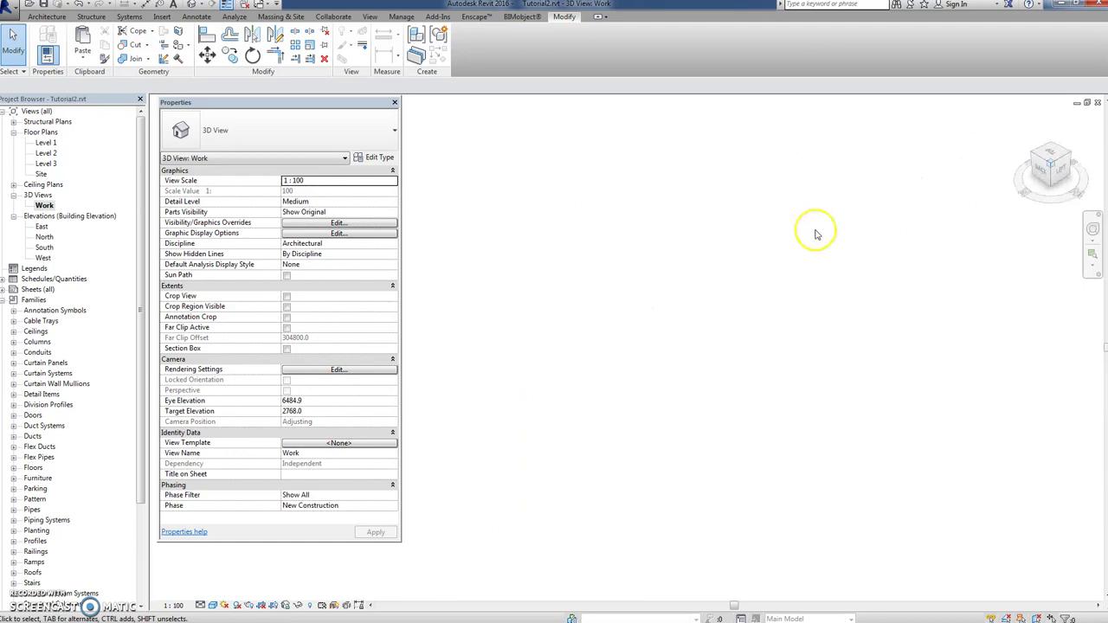
middle_drag(809, 268, 818, 273)
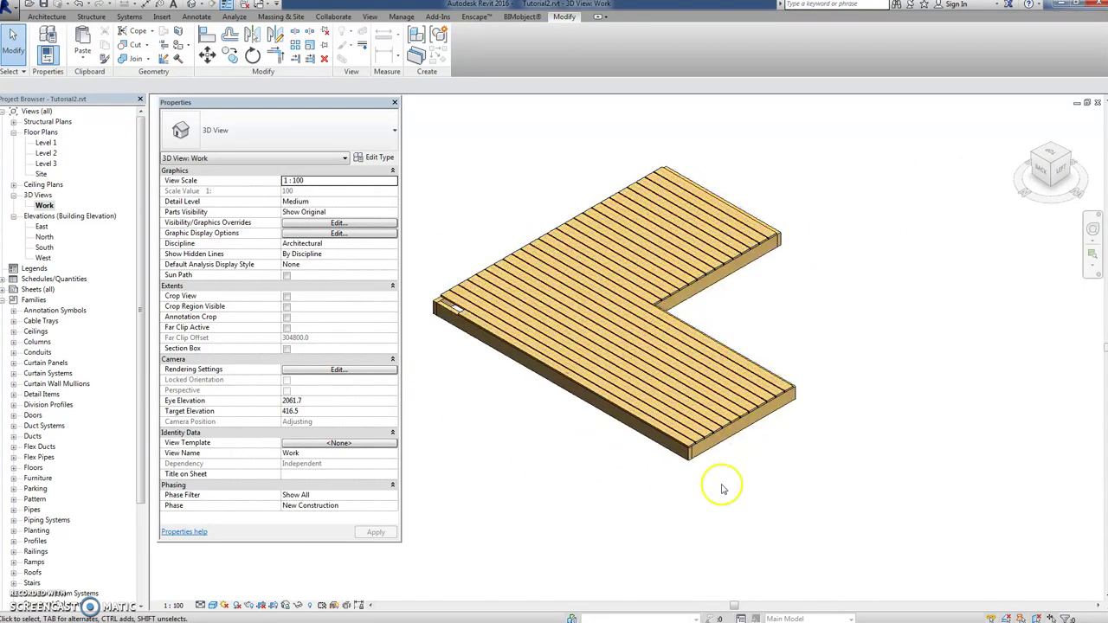
scroll(753, 448, up, 5)
scroll(677, 450, up, 4)
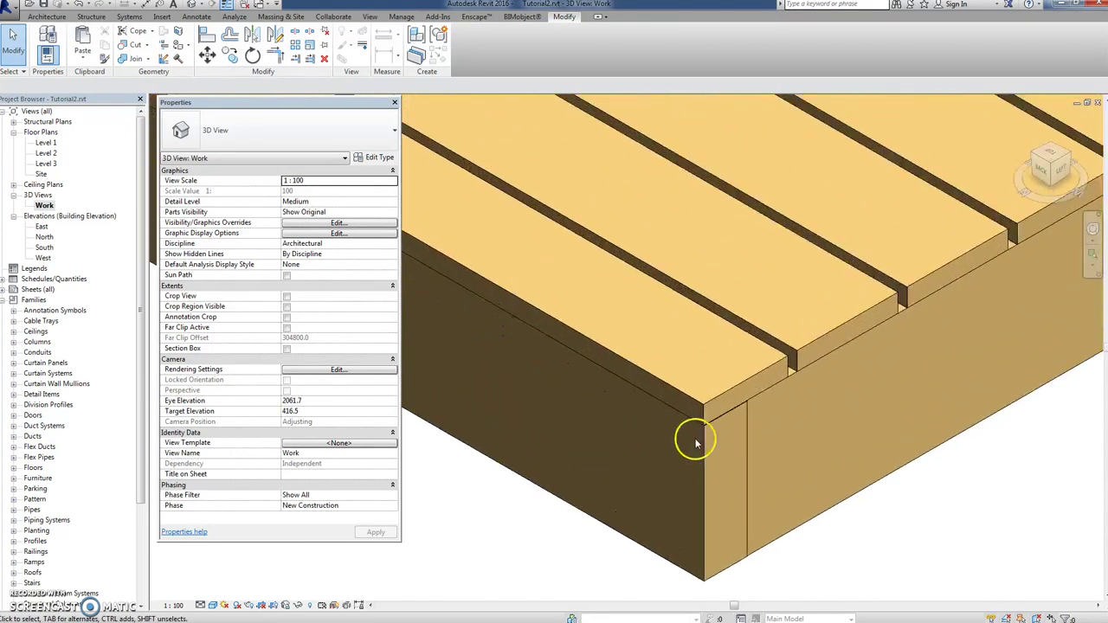
scroll(669, 455, up, 2)
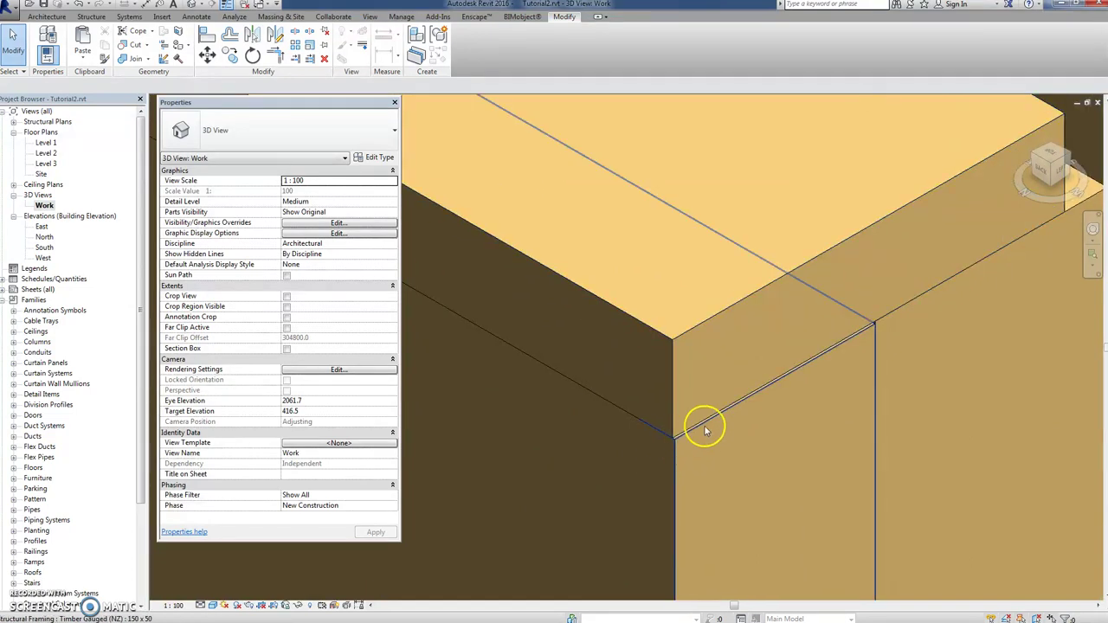
scroll(653, 321, down, 4)
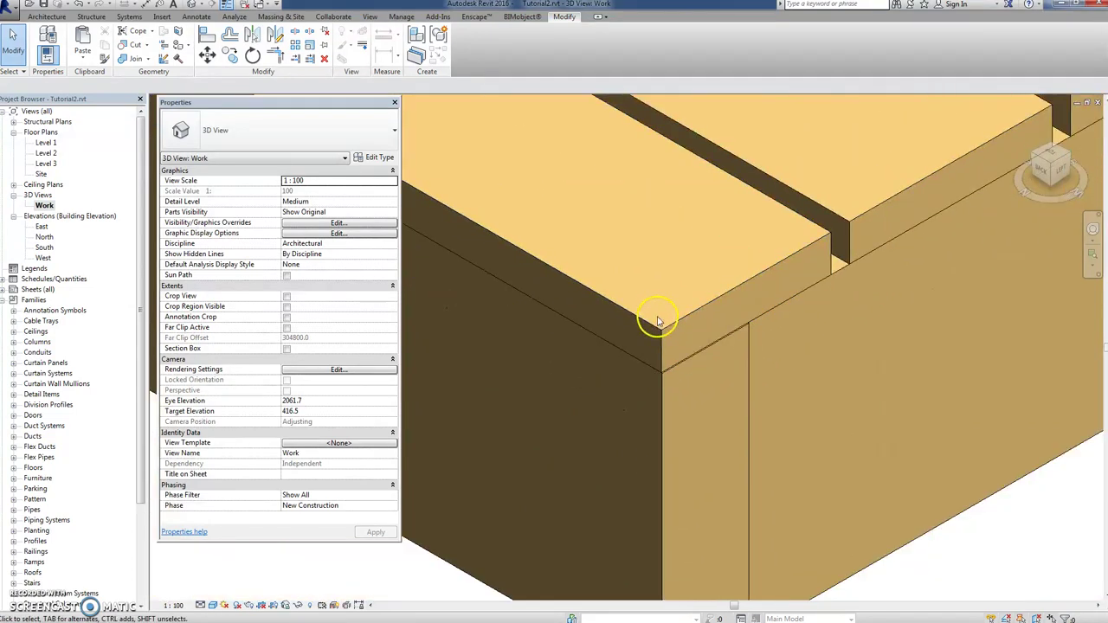
scroll(820, 335, down, 5)
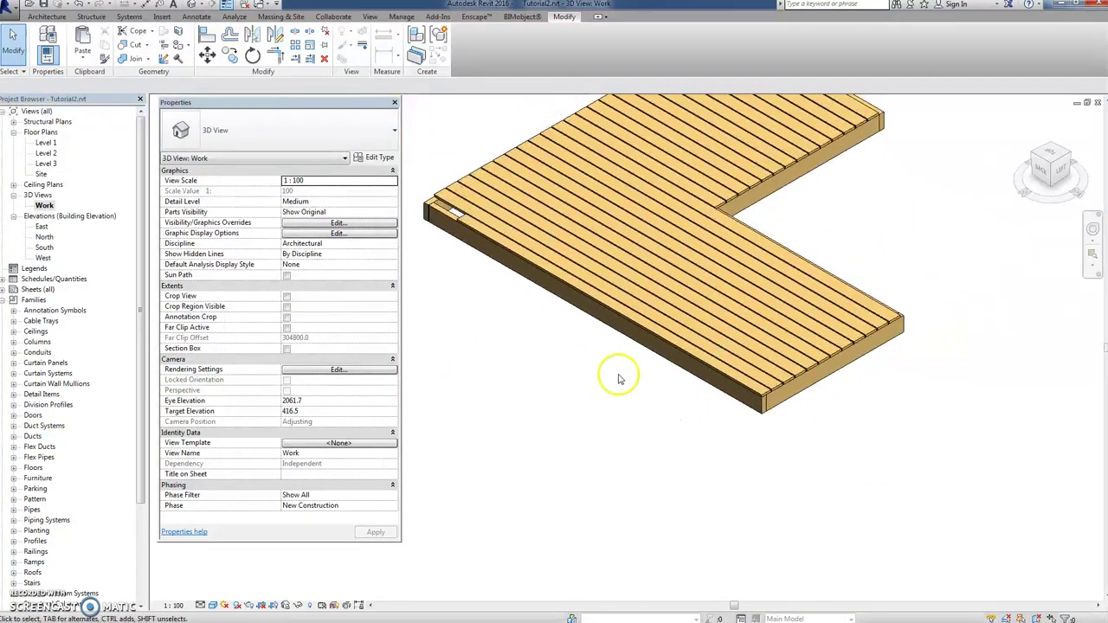